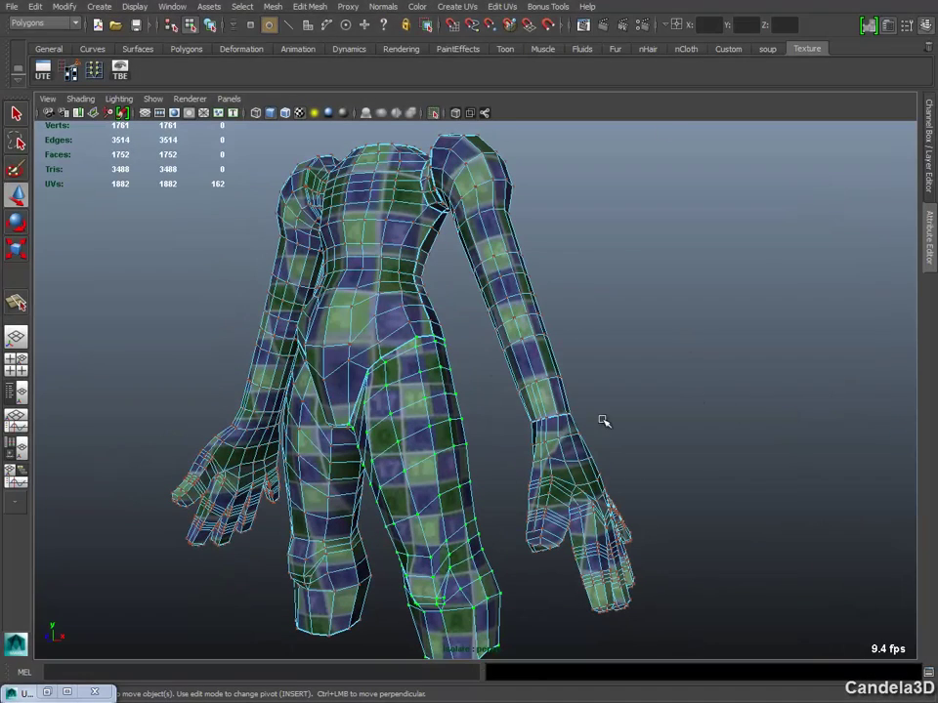
- Save the scene as Texture 05.mb from the Texture 04.mb name, accepting the Student Version warning
click(13, 8)
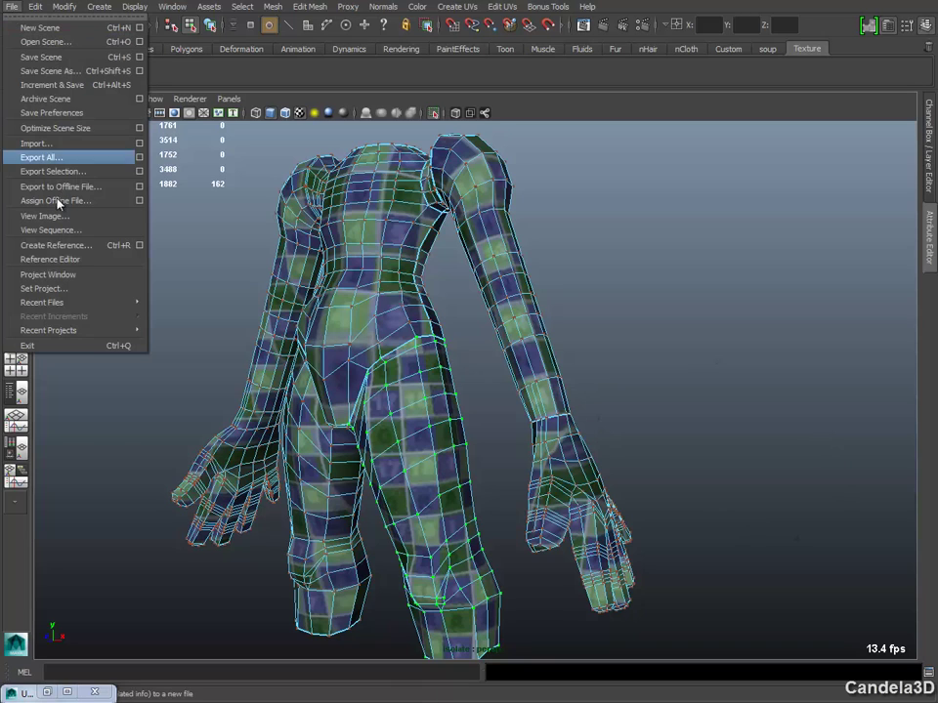
click(59, 72)
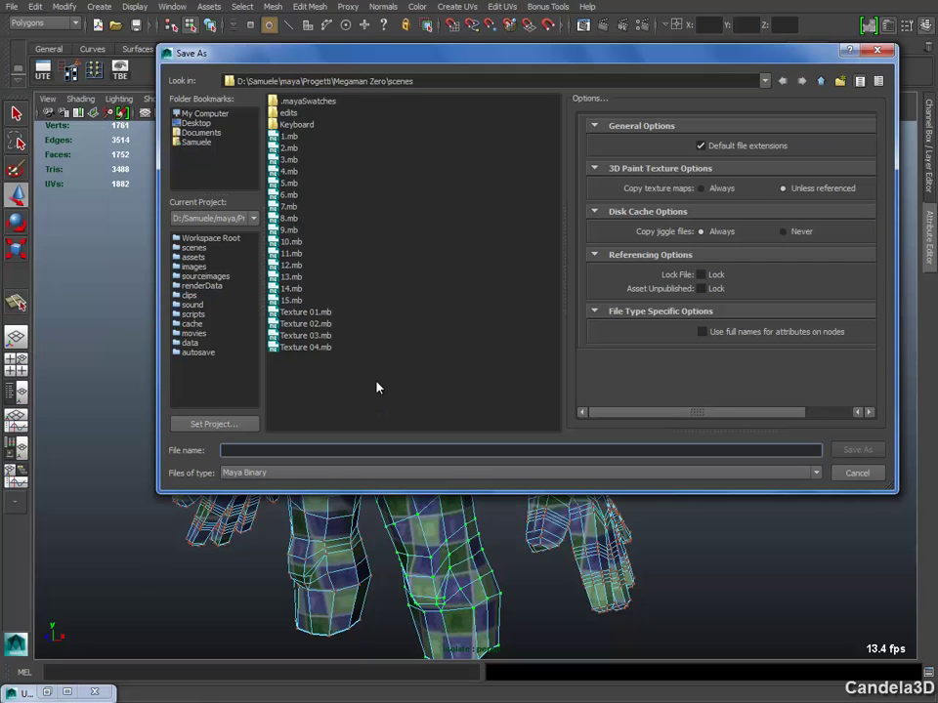
click(307, 348)
double_click(259, 450)
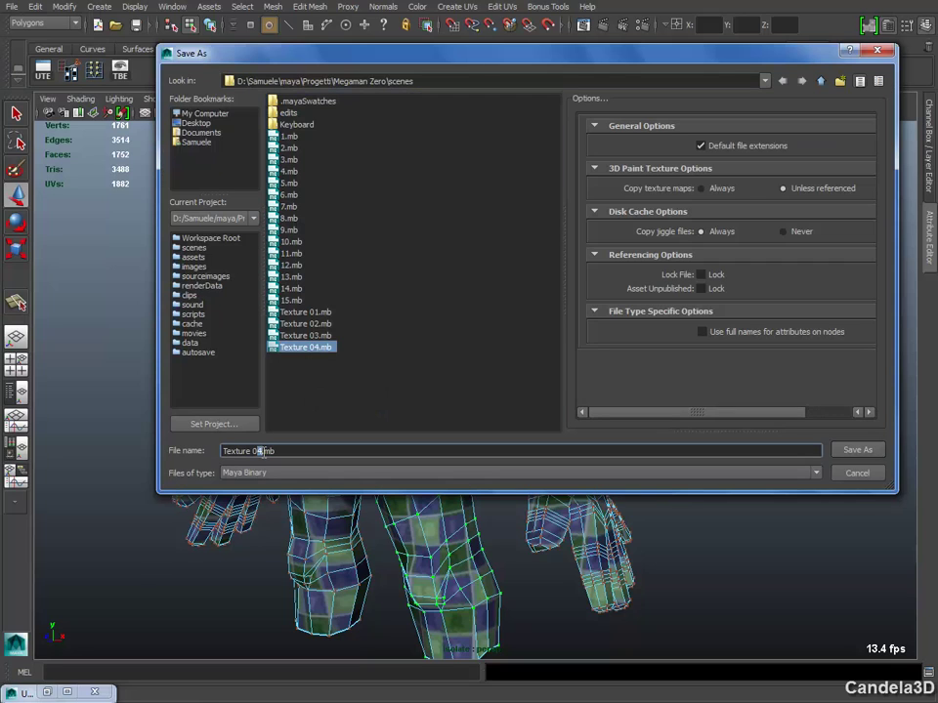
text(05)
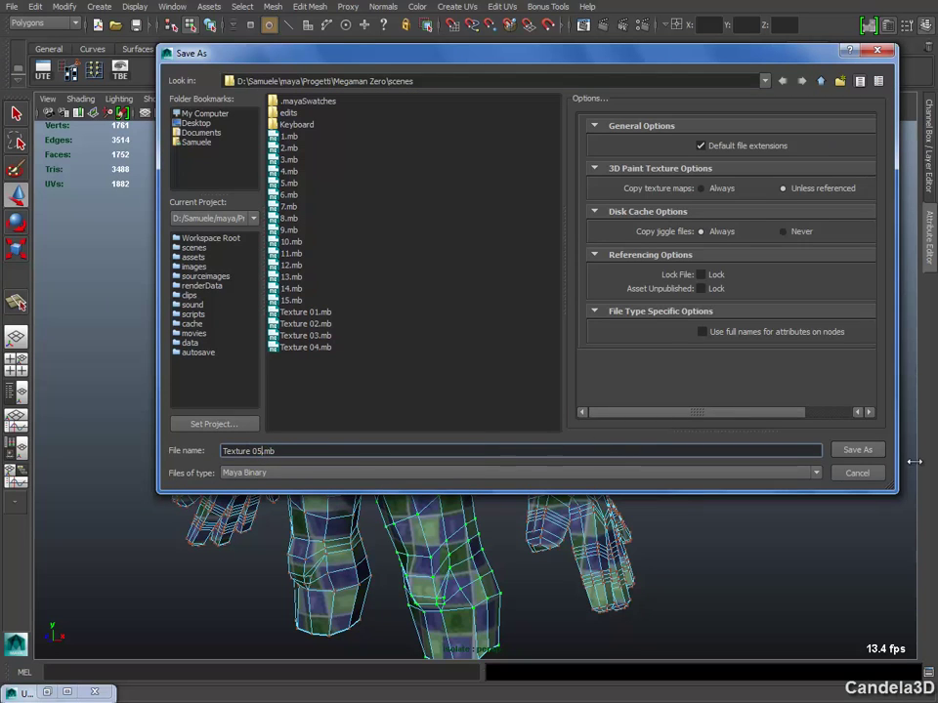
click(858, 450)
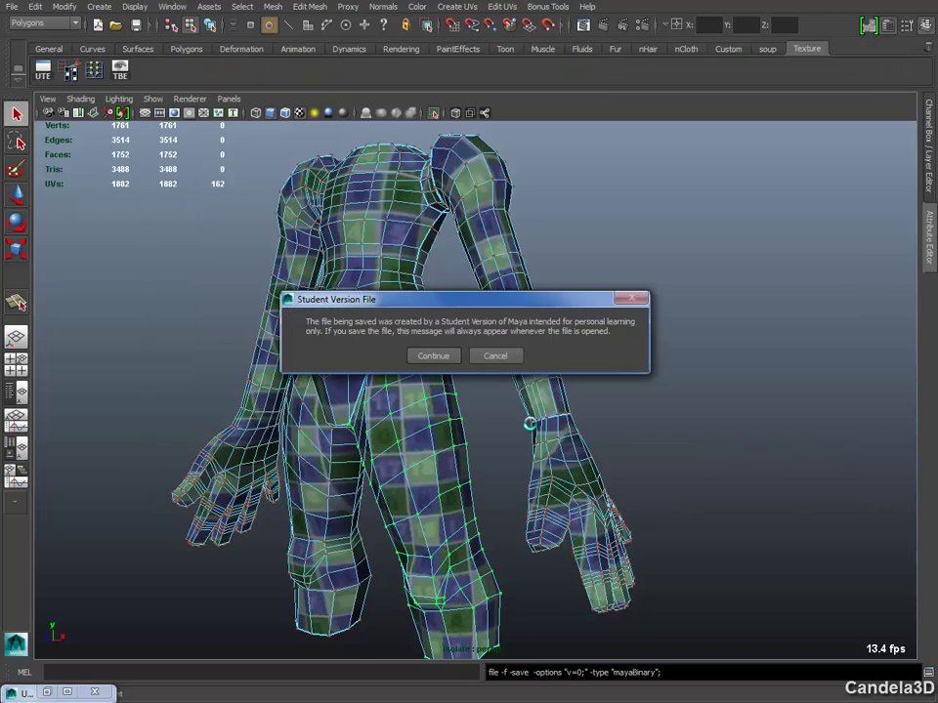
click(442, 358)
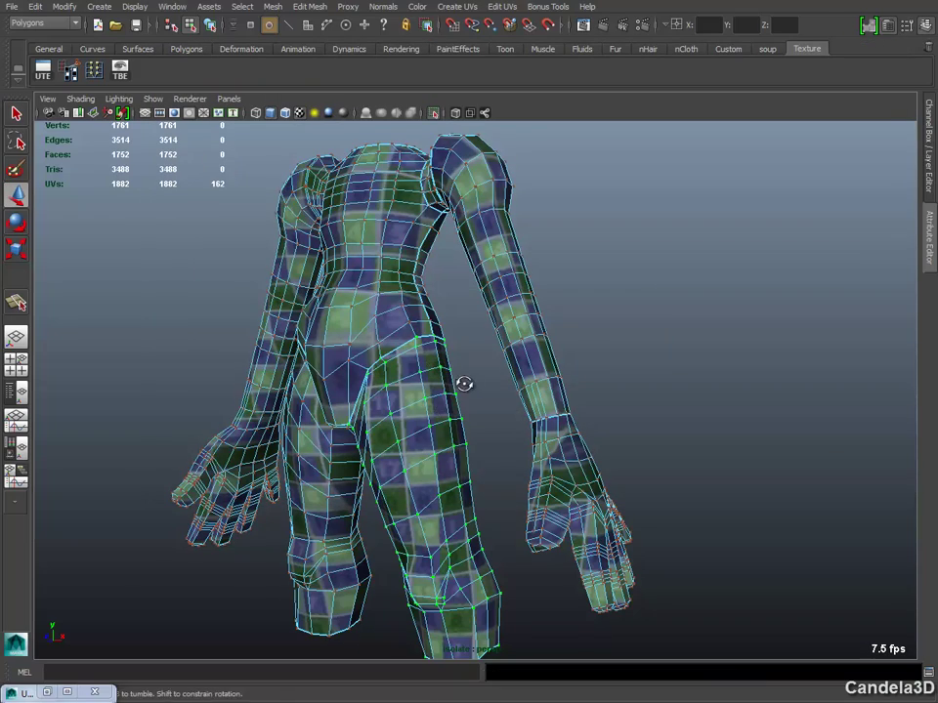
- Open the UV Texture Editor and select the hand's whole UV shell
mouse_move(465, 382)
alt+mouse_down()
mouse_move(490, 392)
mouse_move(475, 440)
mouse_move(509, 446)
mouse_move(477, 390)
mouse_move(572, 530)
mouse_move(540, 502)
mouse_move(574, 509)
mouse_move(577, 540)
alt+mouse_up()
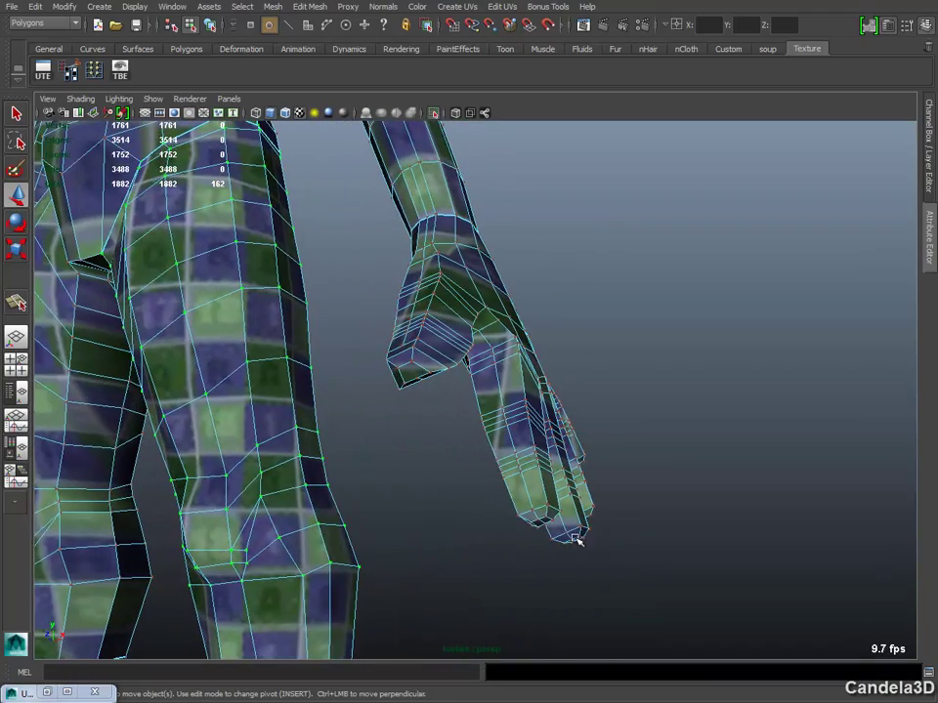
click(14, 501)
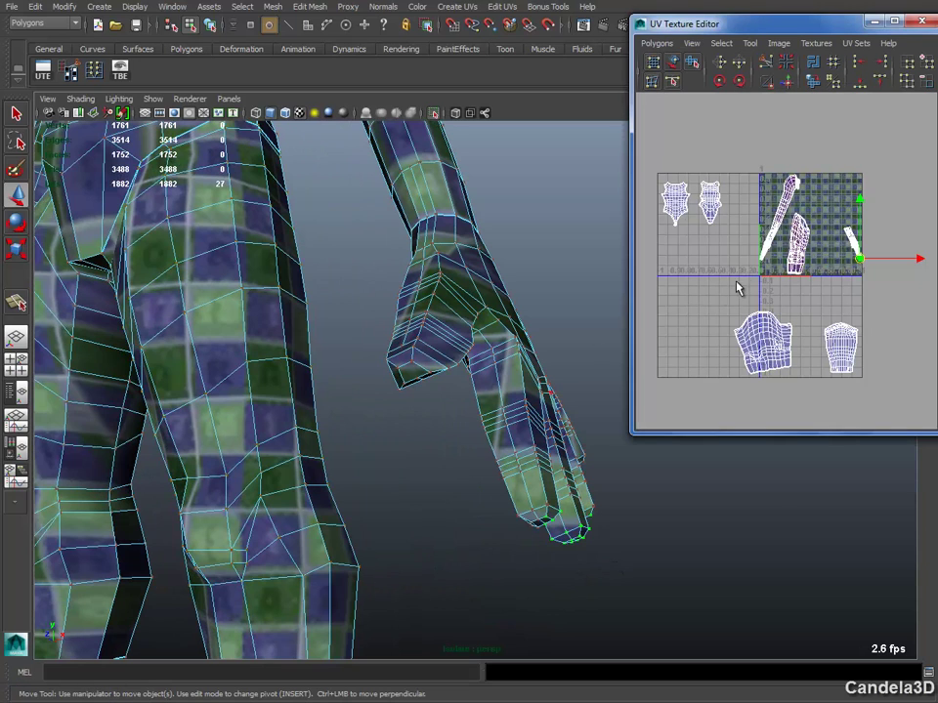
alt+middle_drag(761, 252, 683, 288)
mouse_move(684, 286)
alt+right_down()
mouse_move(859, 345)
mouse_move(797, 319)
mouse_move(820, 305)
mouse_move(780, 327)
alt+right_up()
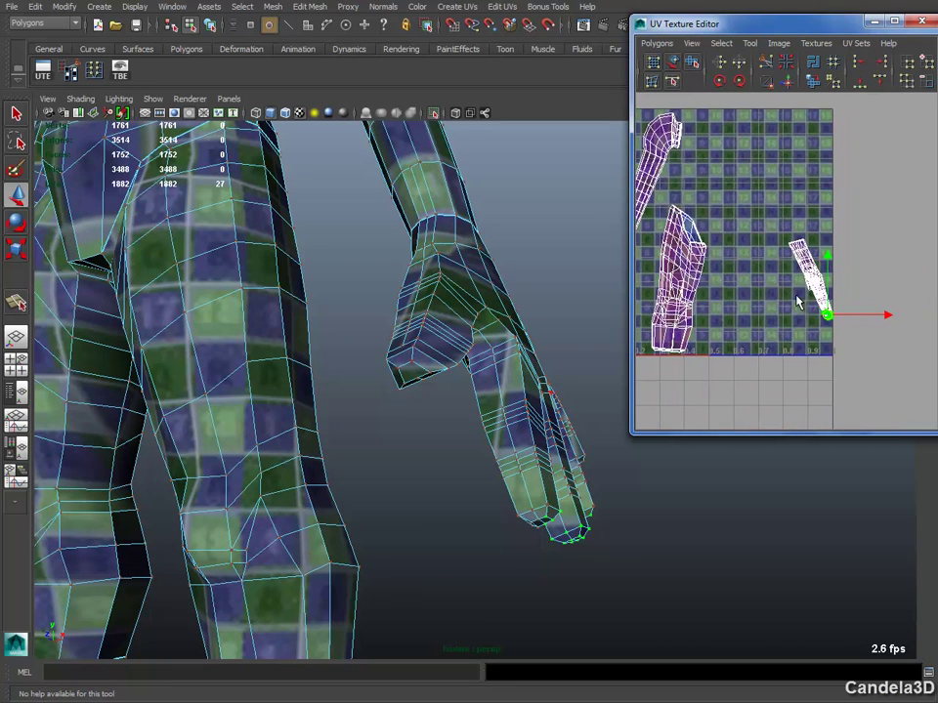
right_drag(772, 275, 728, 275)
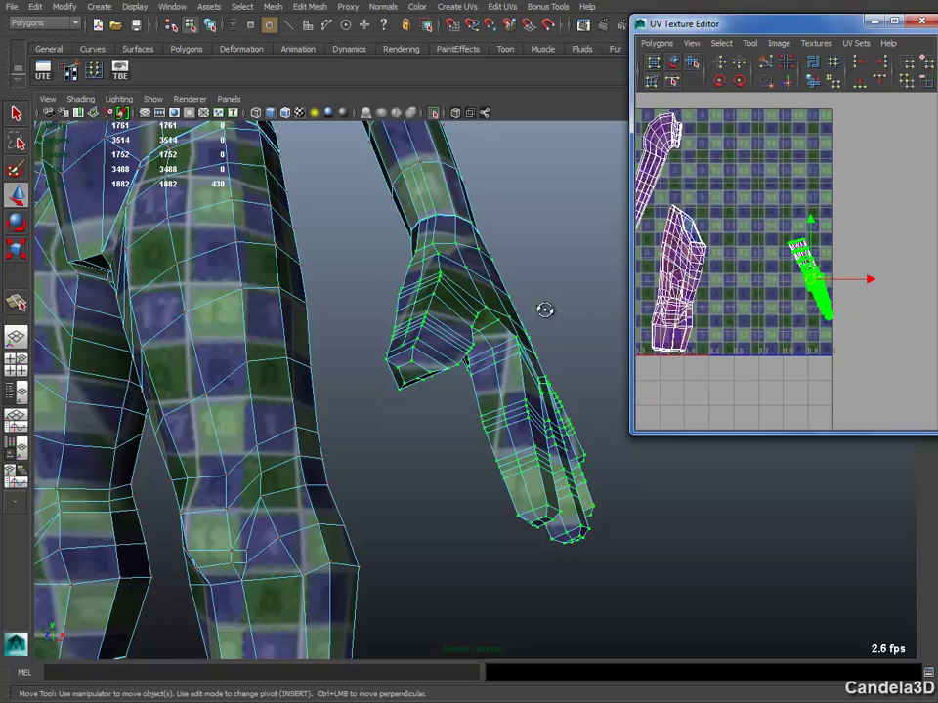
- Convert the hand shell selection to faces with the To Faces marking menu
mouse_move(544, 309)
alt+mouse_down()
mouse_move(447, 333)
mouse_move(513, 349)
mouse_move(557, 341)
mouse_move(586, 376)
alt+mouse_up()
shift+right_click(588, 310)
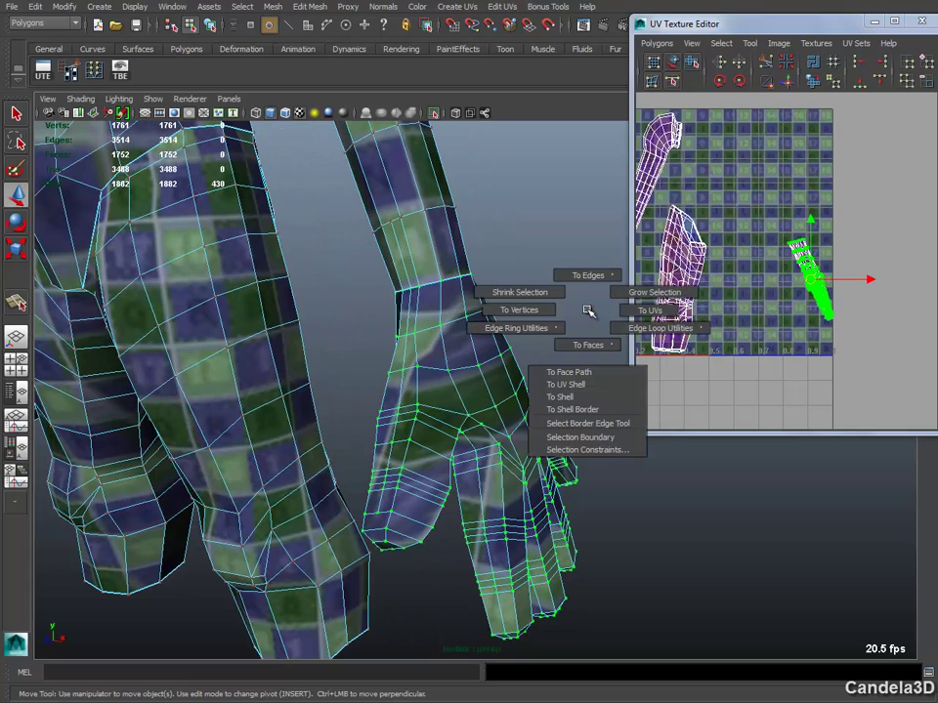
mouse_move(588, 311)
shift+right_down()
mouse_move(585, 377)
mouse_move(364, 329)
shift+right_up()
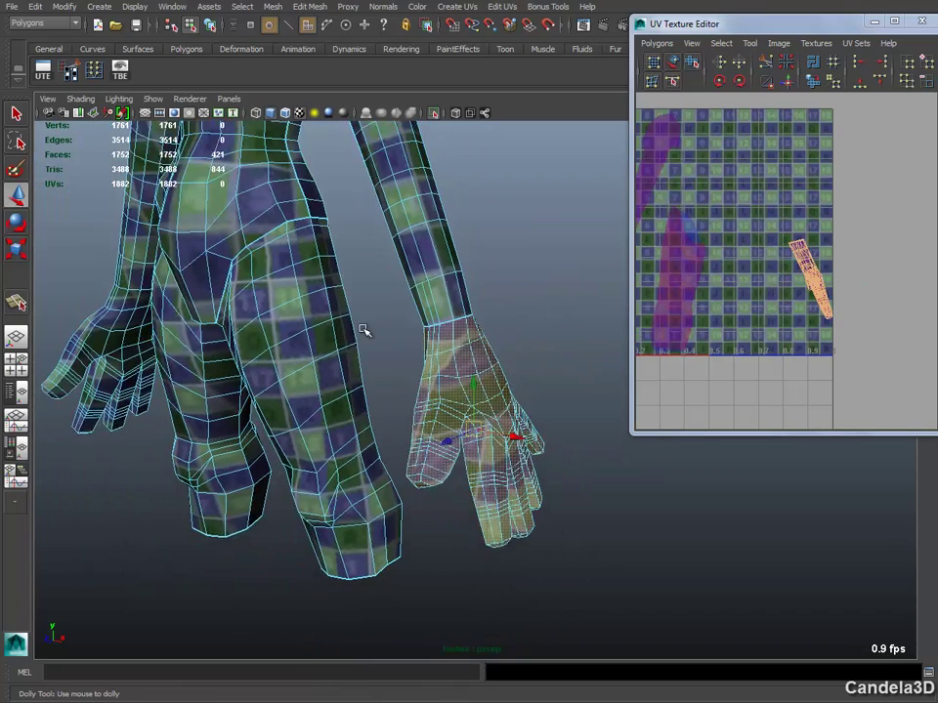
alt+drag(364, 328, 536, 360)
alt+middle_drag(536, 360, 439, 377)
alt+right_drag(440, 377, 391, 375)
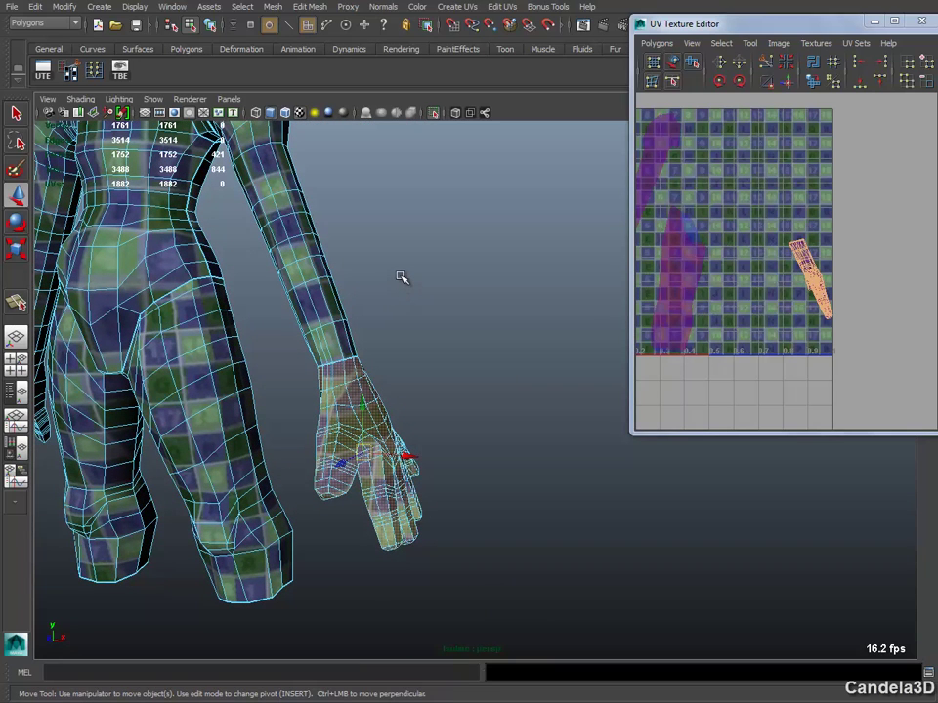
- Apply a planar UV projection to the hand faces, projecting from the X axis
click(453, 7)
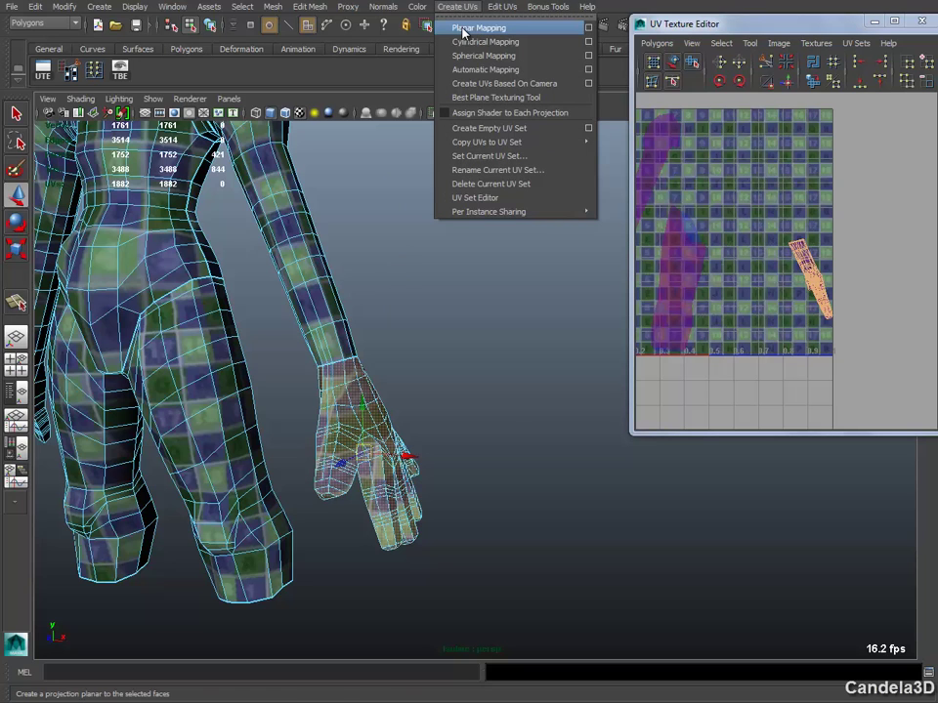
click(584, 28)
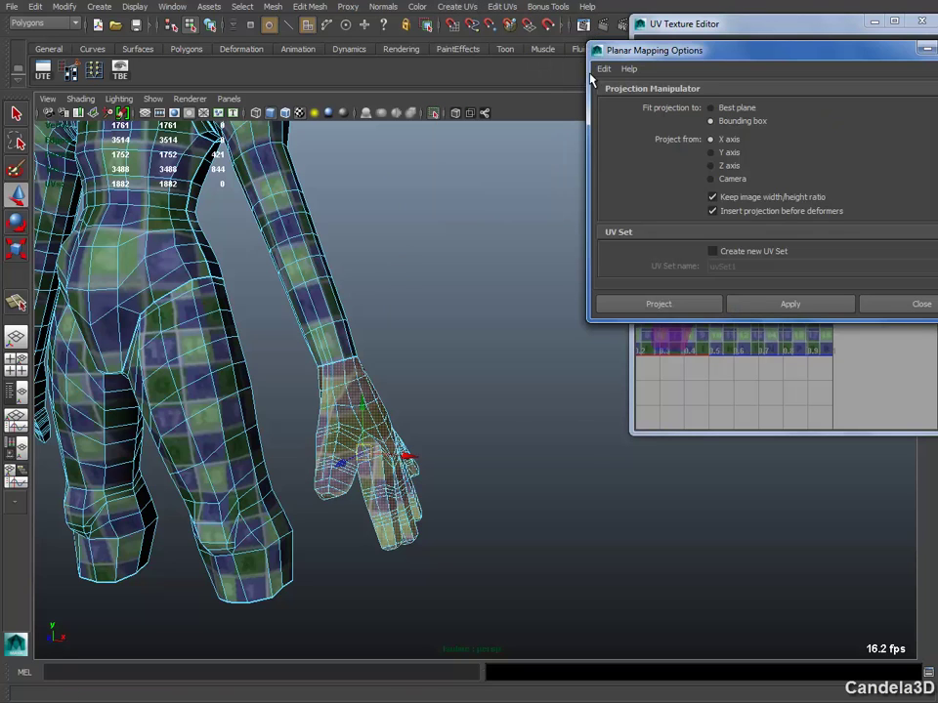
mouse_move(432, 243)
alt+mouse_down()
mouse_move(456, 331)
mouse_move(449, 350)
mouse_move(276, 303)
mouse_move(268, 273)
mouse_move(289, 273)
mouse_move(511, 348)
mouse_move(533, 339)
mouse_move(485, 360)
mouse_move(521, 317)
mouse_move(478, 314)
mouse_move(472, 342)
mouse_move(453, 367)
mouse_move(467, 383)
mouse_move(517, 332)
alt+mouse_up()
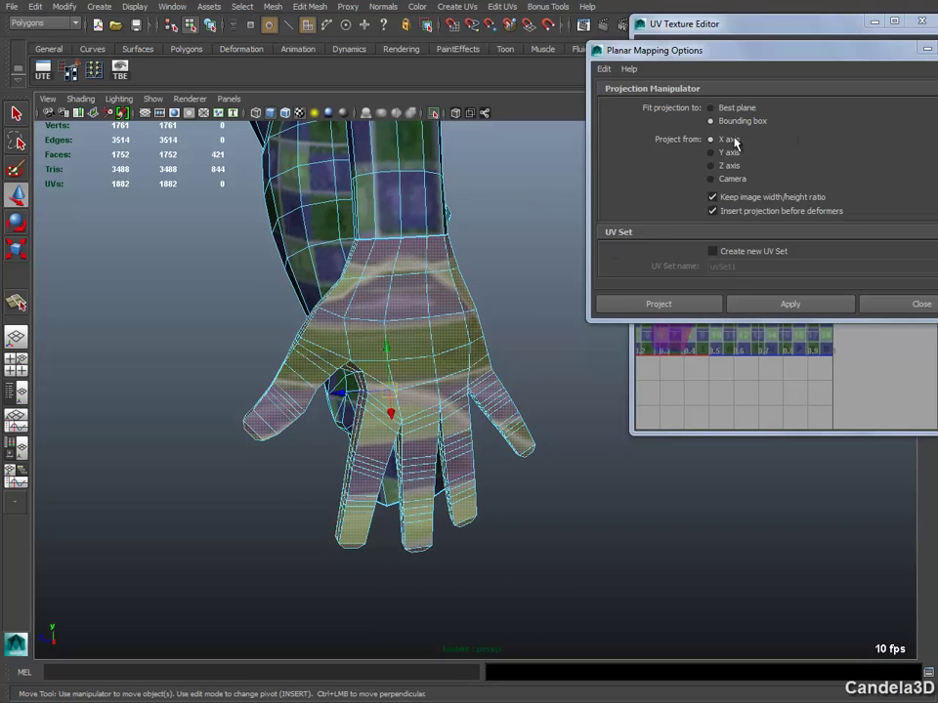
click(660, 303)
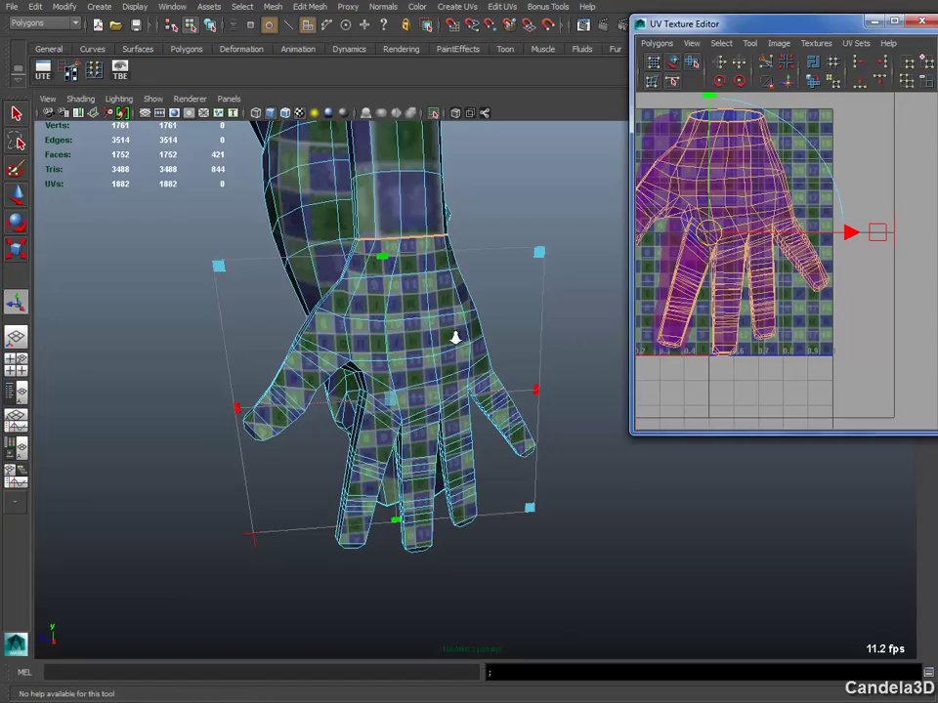
mouse_move(455, 338)
alt+mouse_down()
mouse_move(419, 309)
mouse_move(519, 310)
alt+mouse_up()
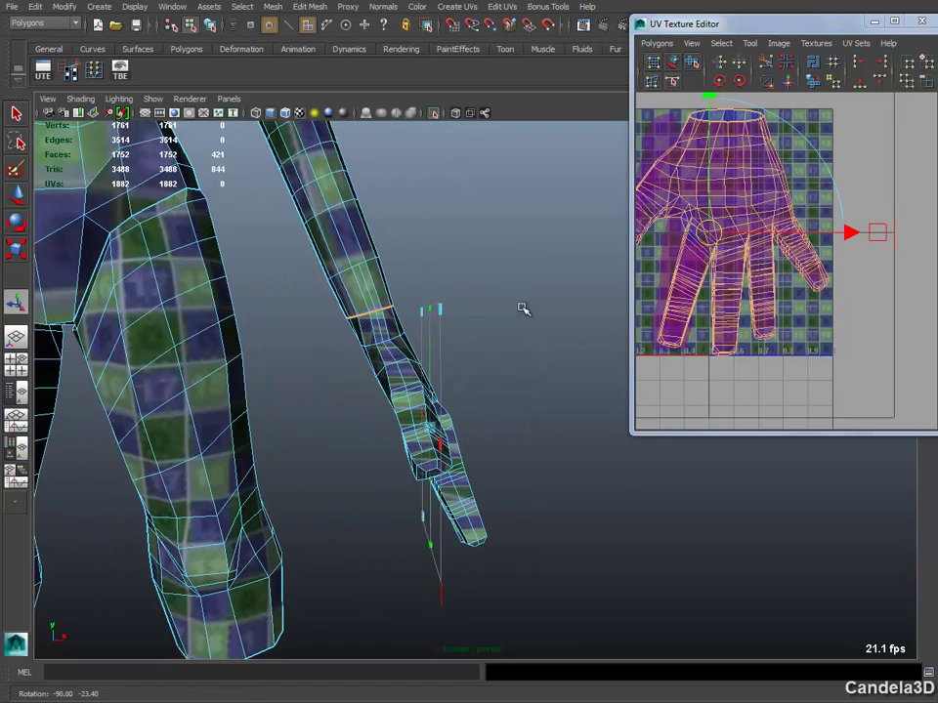
alt+drag(305, 224, 382, 250)
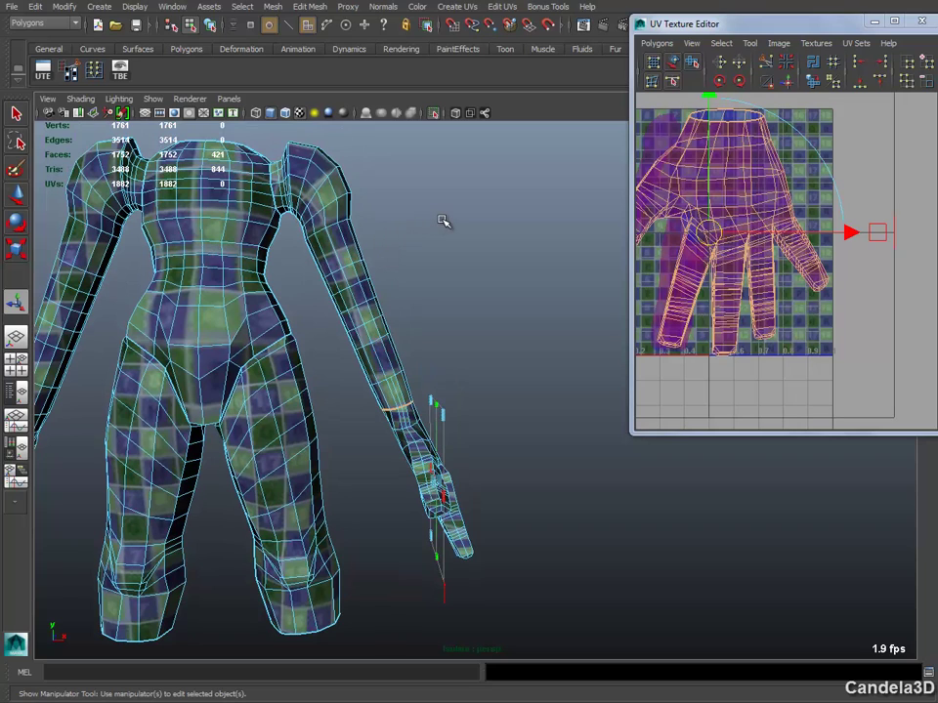
- Hide the UV editor and set the planar projection's Rotate Z to 20 in the channel box
click(864, 24)
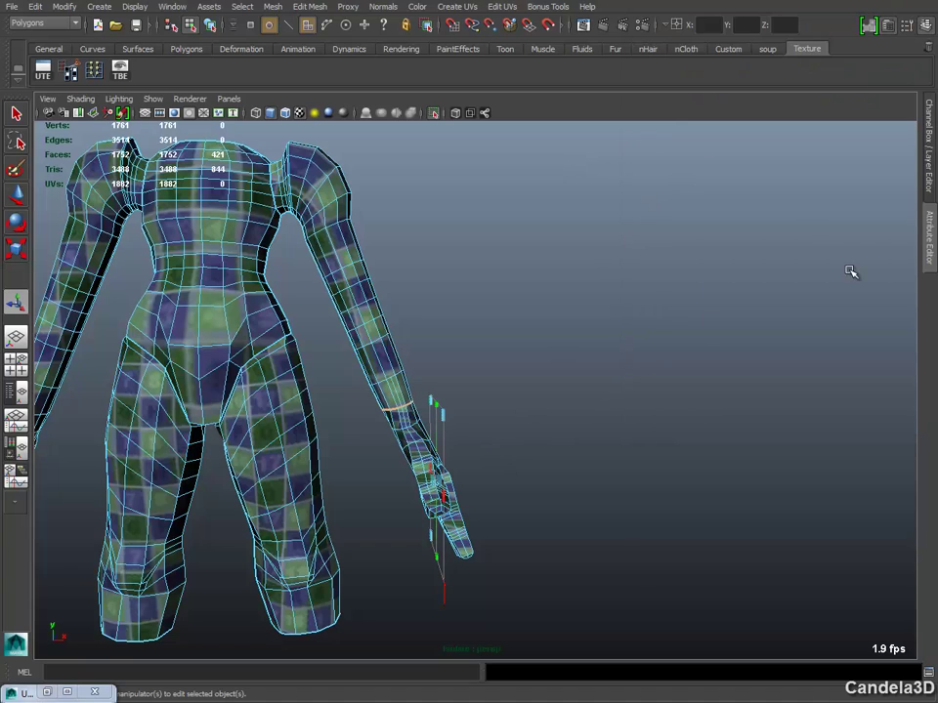
mouse_move(543, 394)
alt+mouse_down()
mouse_move(460, 387)
mouse_move(527, 387)
alt+mouse_up()
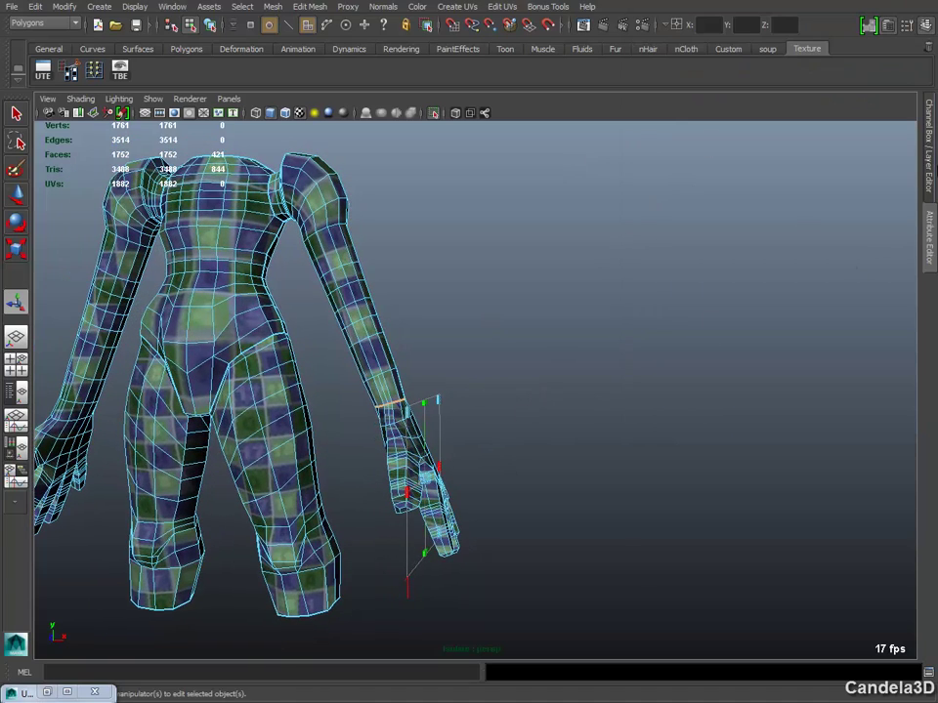
key(ctrl+a)
click(925, 218)
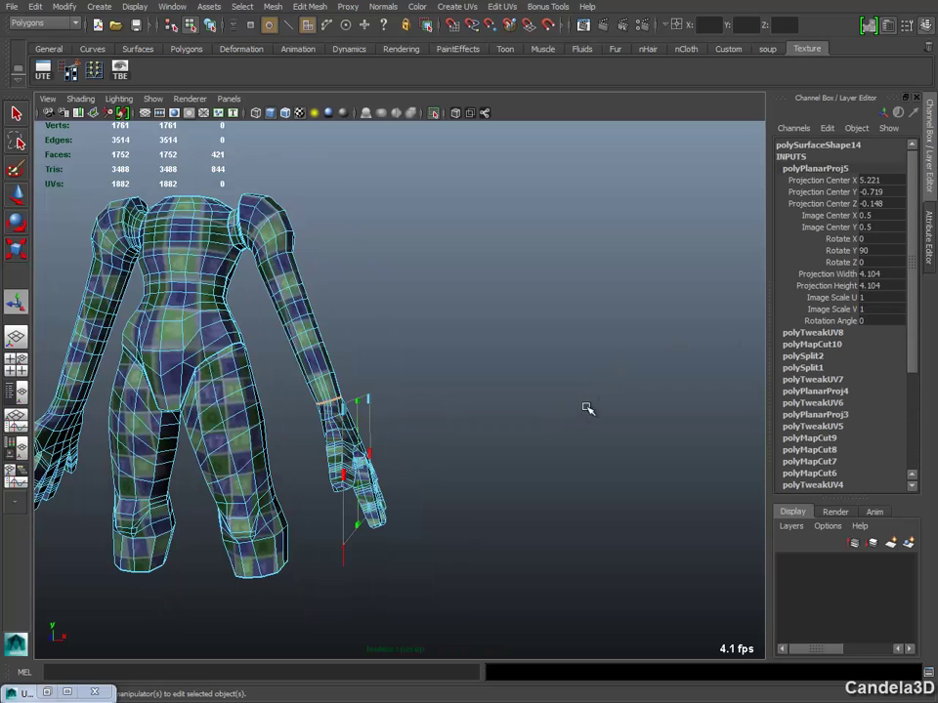
alt+drag(586, 408, 570, 388)
text(10)
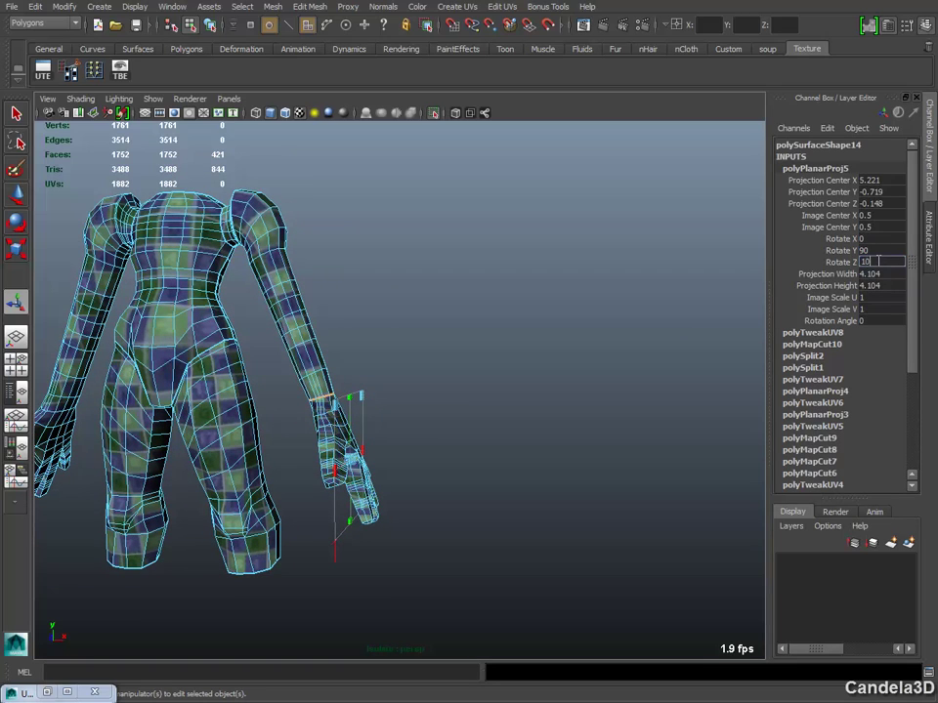
key(Return)
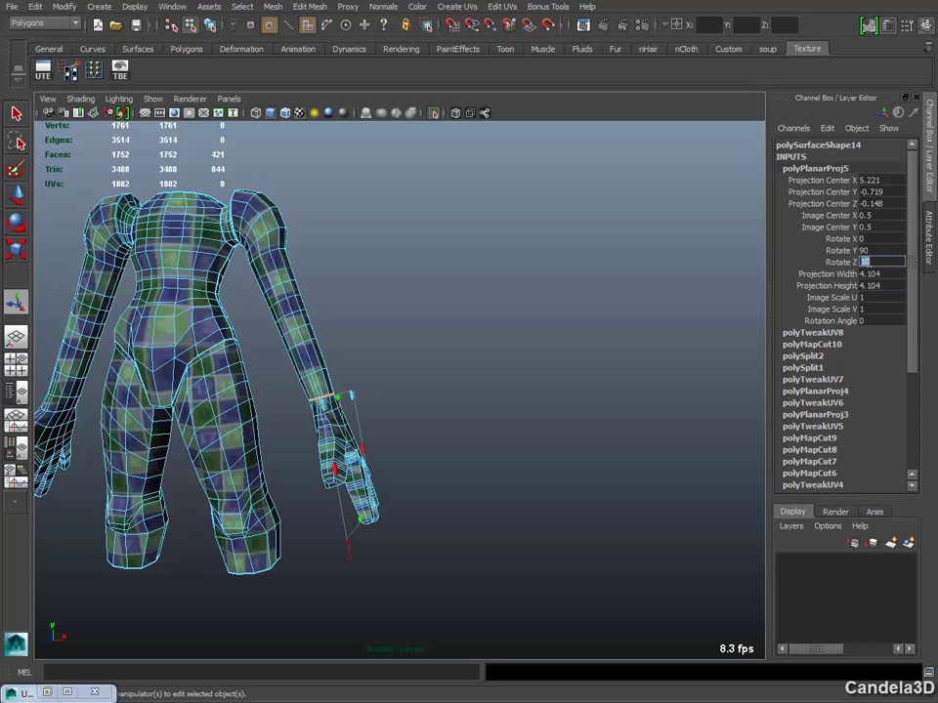
text(20)
key(Return)
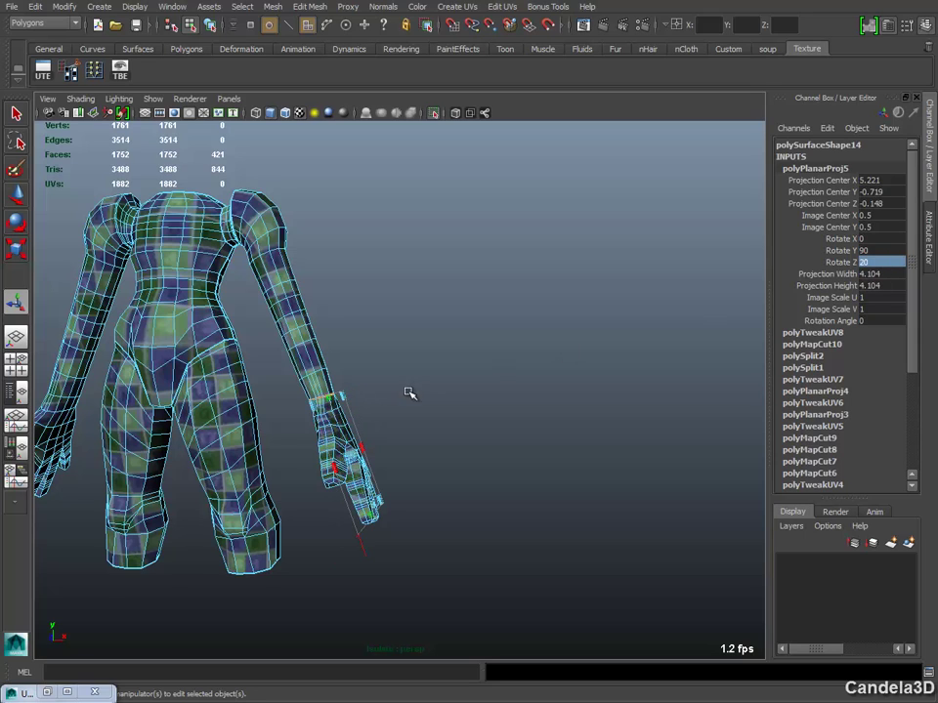
- Orbit around the hand from front and low side to check the rotated checker projection
alt+drag(410, 393, 480, 385)
scroll(494, 414, up, 4)
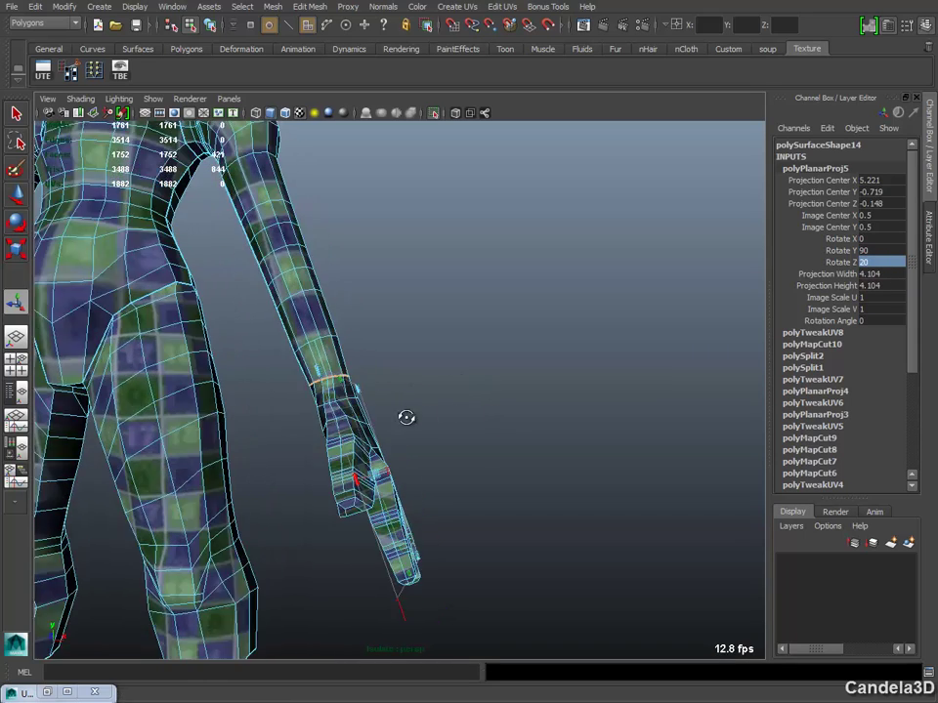
alt+drag(406, 417, 299, 436)
scroll(339, 446, up, 4)
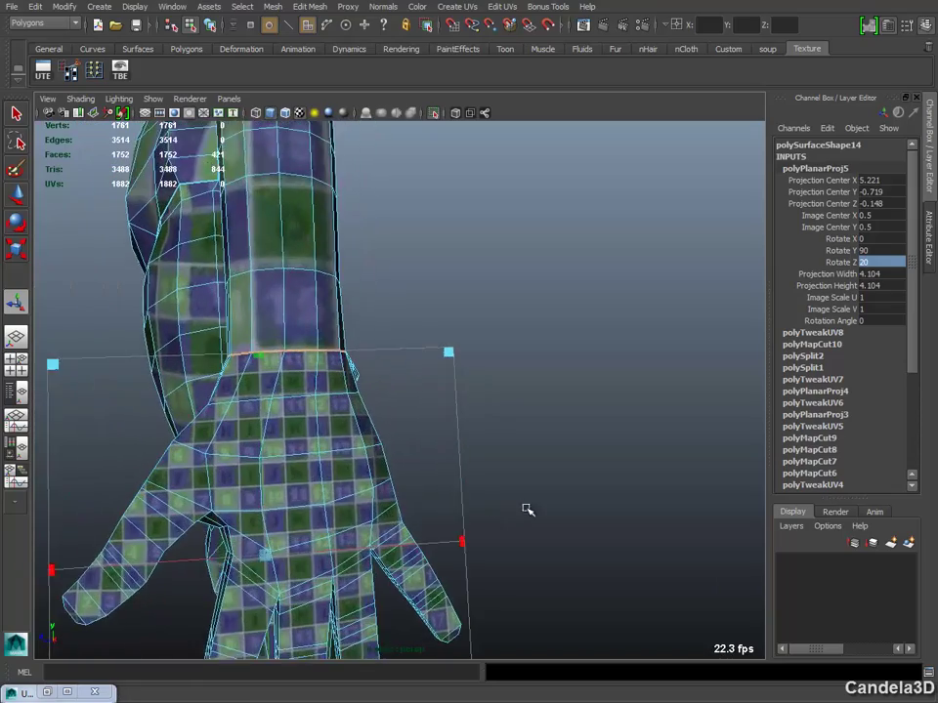
mouse_move(525, 508)
alt+mouse_down()
mouse_move(474, 408)
mouse_move(405, 404)
mouse_move(517, 383)
mouse_move(649, 328)
mouse_move(569, 390)
mouse_move(288, 409)
alt+mouse_up()
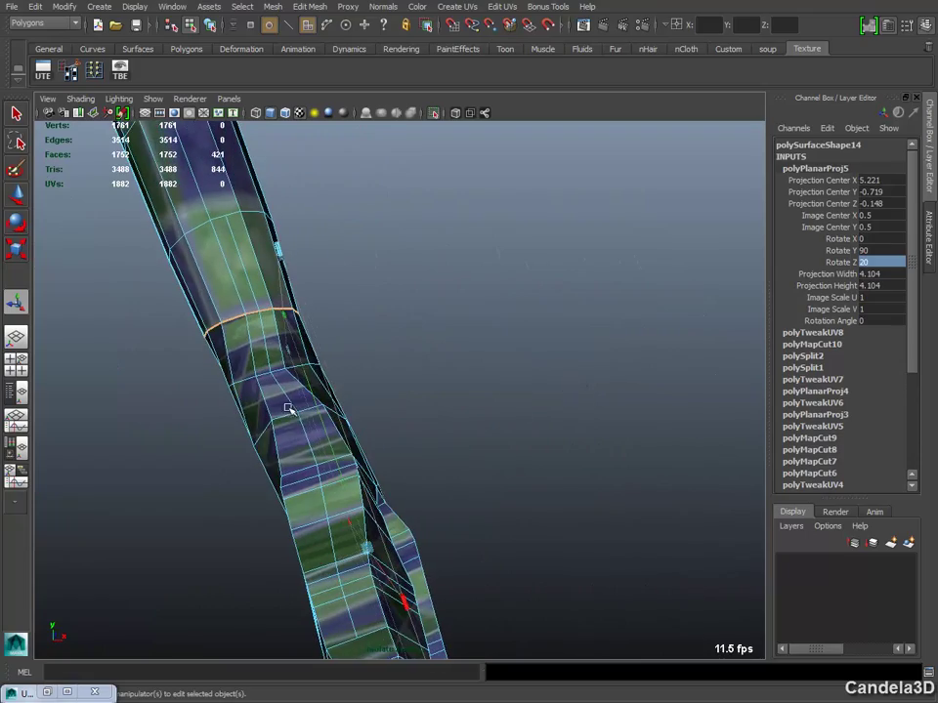
mouse_move(324, 507)
alt+mouse_down()
mouse_move(387, 445)
mouse_move(275, 441)
mouse_move(485, 469)
mouse_move(341, 508)
mouse_move(371, 498)
alt+mouse_up()
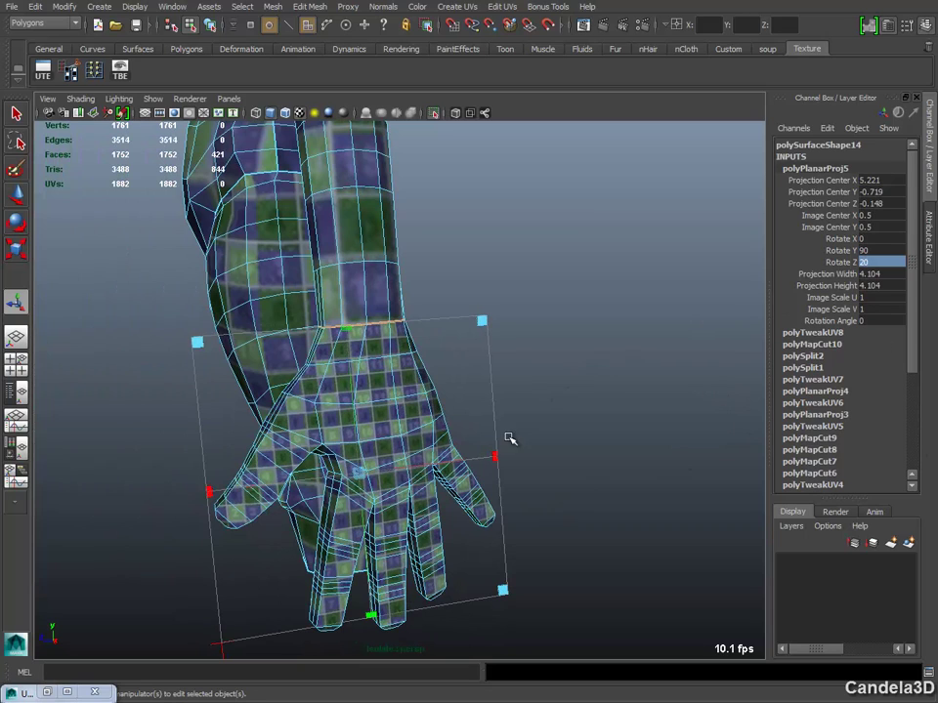
- Convert the hand selection to UVs and move the shell right, outside the 0–1 tile
click(47, 692)
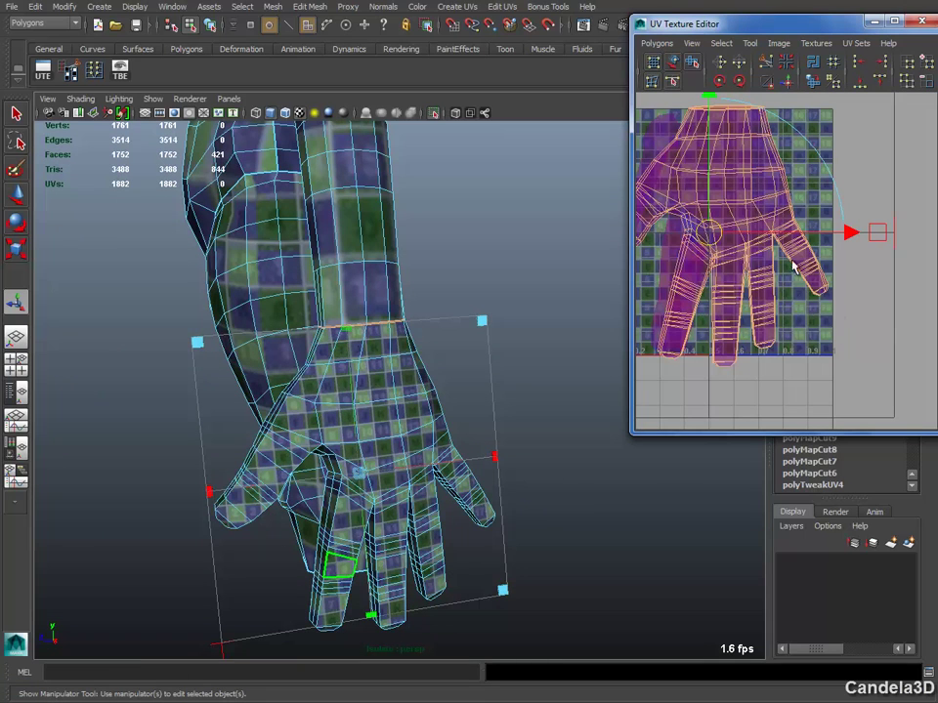
ctrl+right_drag(781, 254, 832, 258)
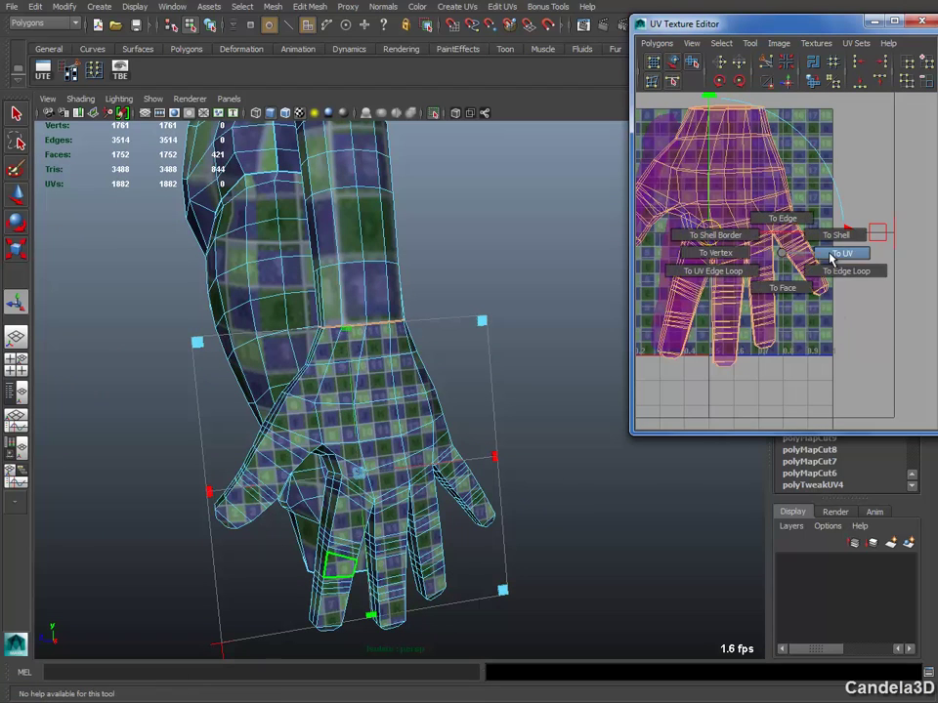
scroll(772, 207, down, 2)
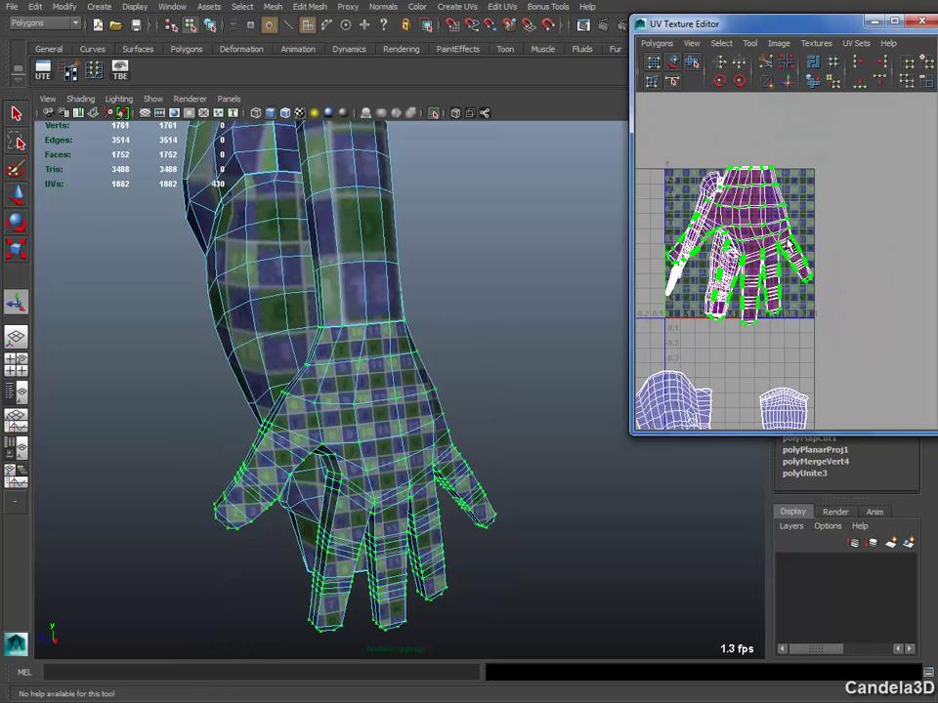
drag(801, 250, 906, 250)
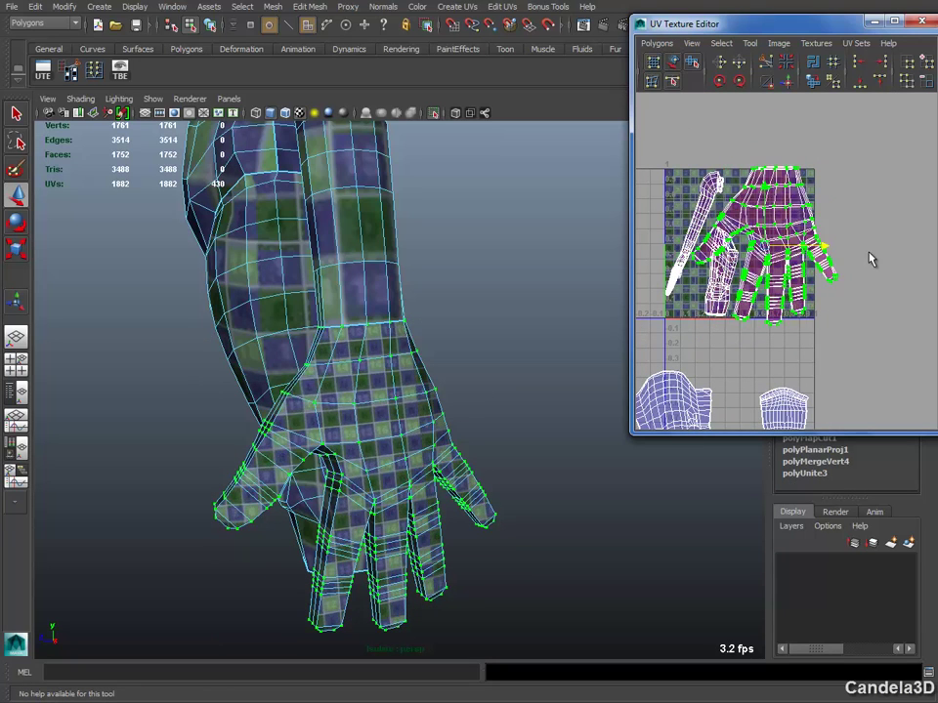
alt+middle_drag(927, 249, 840, 240)
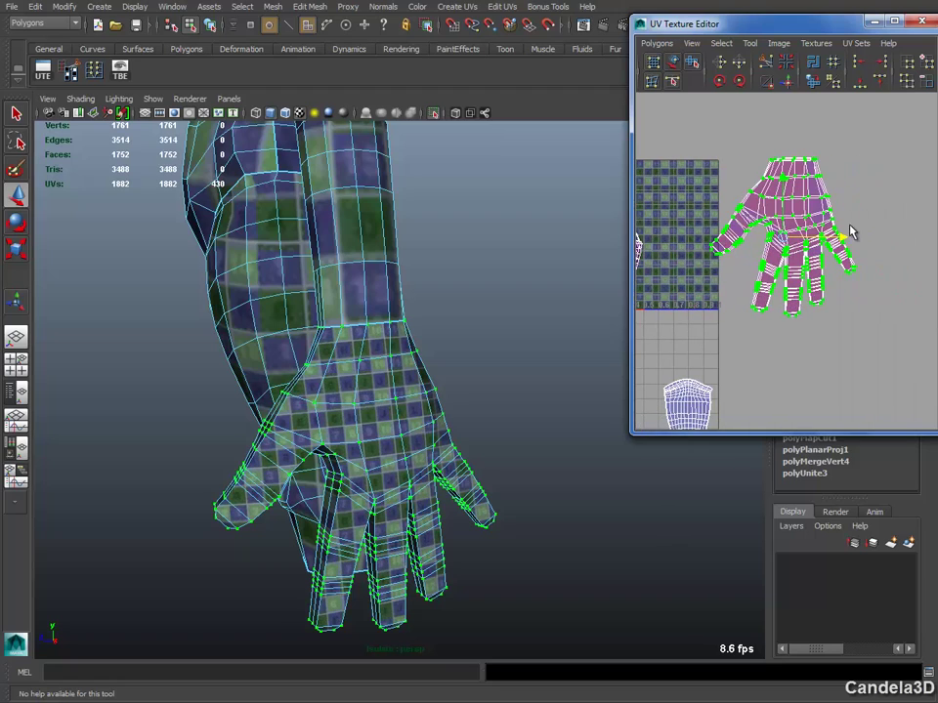
drag(855, 244, 867, 239)
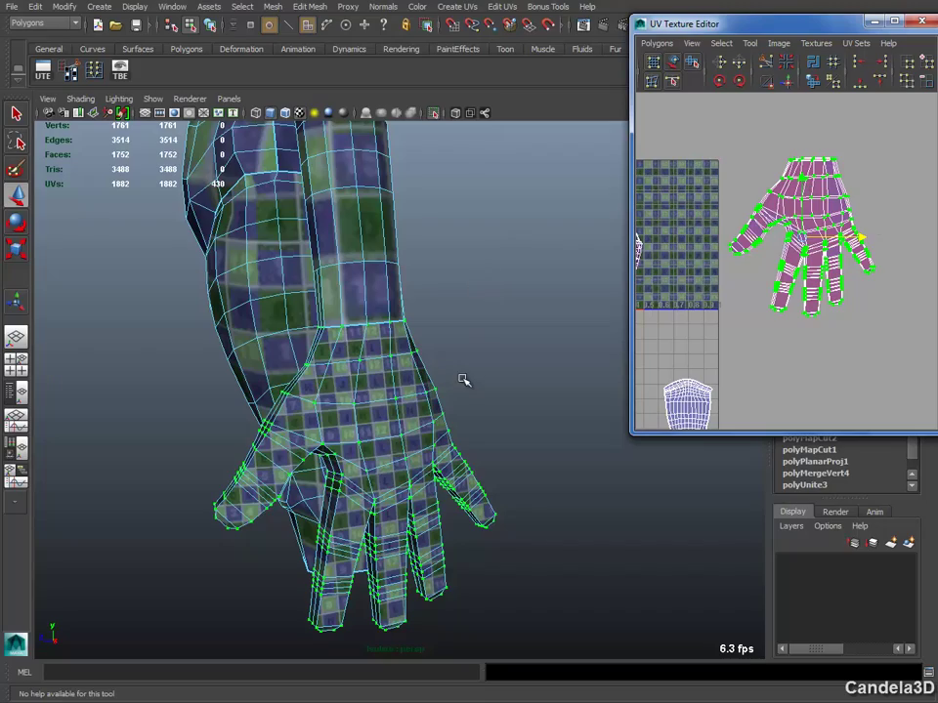
alt+drag(445, 389, 652, 370)
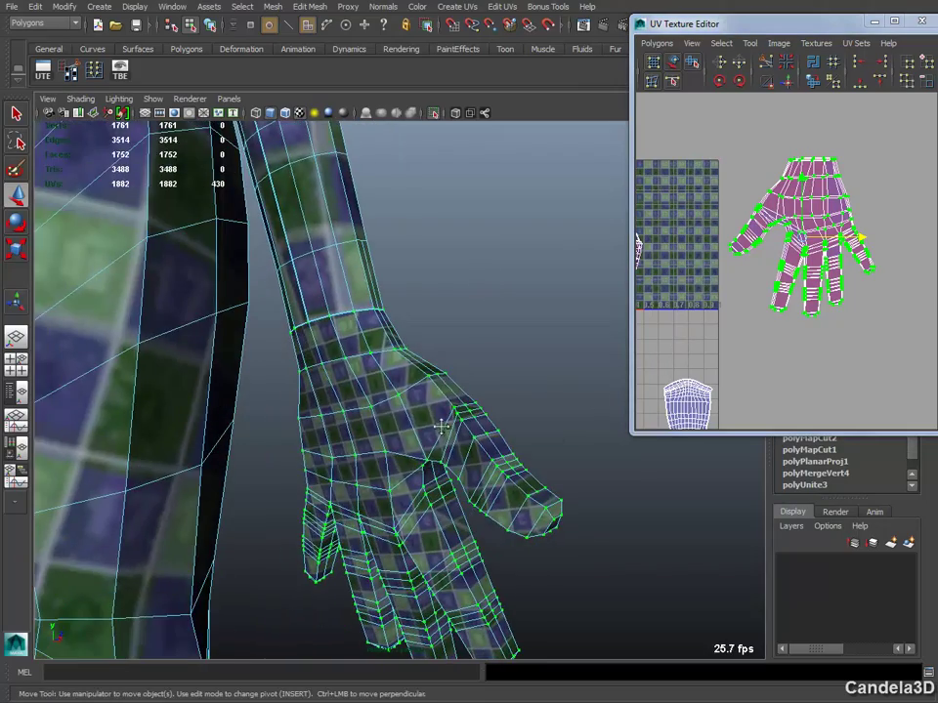
- Orbit around the hand and arm to inspect the fingers from several angles
alt+middle_drag(679, 339, 482, 329)
mouse_move(482, 330)
alt+mouse_down()
mouse_move(356, 352)
mouse_move(367, 360)
mouse_move(393, 334)
mouse_move(298, 340)
alt+mouse_up()
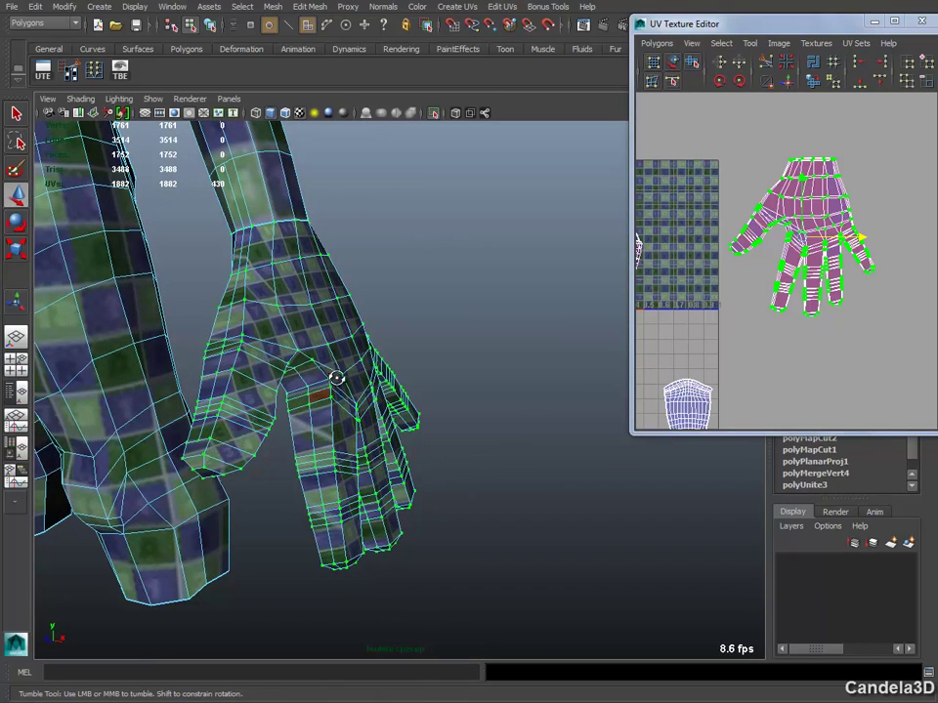
mouse_move(335, 379)
alt+mouse_down()
mouse_move(385, 356)
mouse_move(281, 370)
mouse_move(350, 339)
mouse_move(361, 318)
mouse_move(506, 317)
mouse_move(544, 282)
mouse_move(579, 284)
mouse_move(410, 277)
mouse_move(370, 316)
mouse_move(343, 324)
mouse_move(382, 325)
mouse_move(260, 307)
mouse_move(251, 273)
mouse_move(306, 301)
mouse_move(99, 327)
mouse_move(366, 372)
mouse_move(300, 354)
mouse_move(345, 333)
mouse_move(413, 358)
mouse_move(254, 403)
mouse_move(491, 467)
alt+mouse_up()
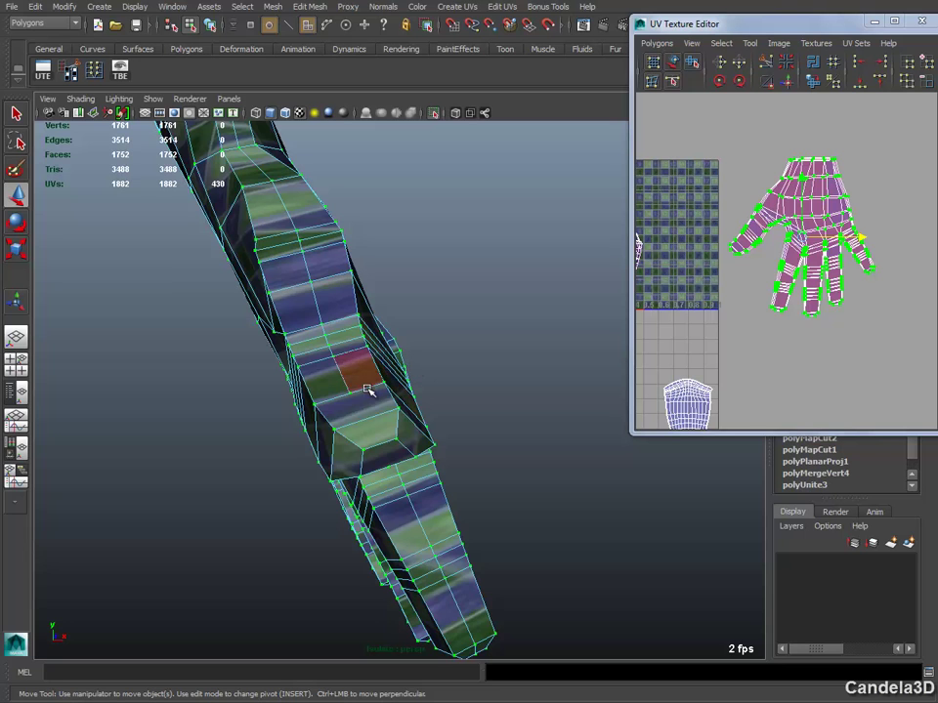
alt+drag(365, 422, 313, 356)
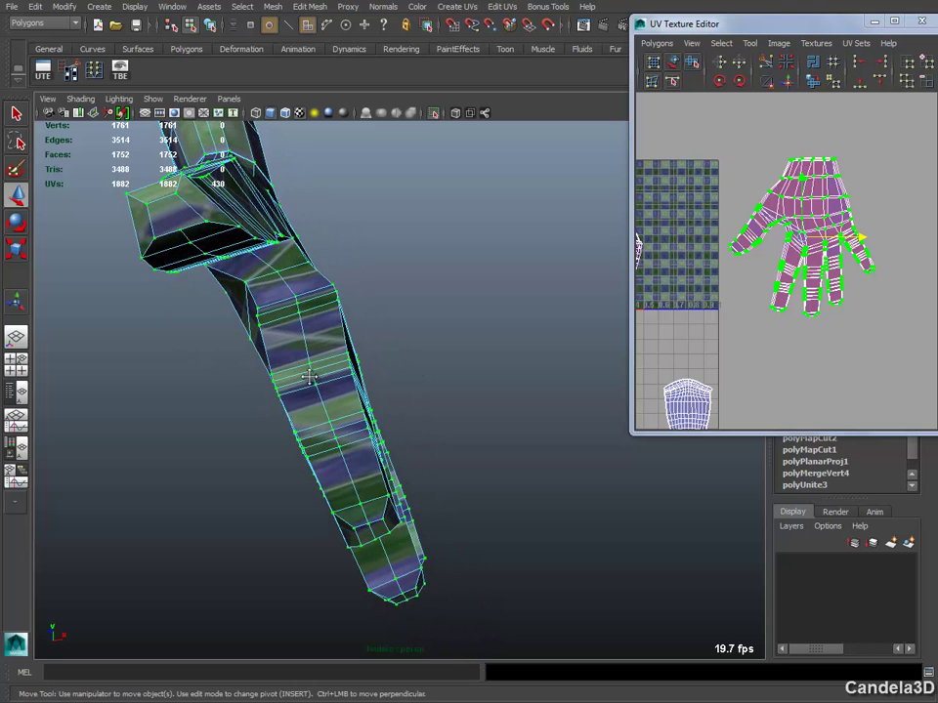
alt+middle_drag(312, 356, 299, 330)
mouse_move(300, 330)
alt+mouse_down()
mouse_move(309, 346)
mouse_move(251, 293)
alt+mouse_up()
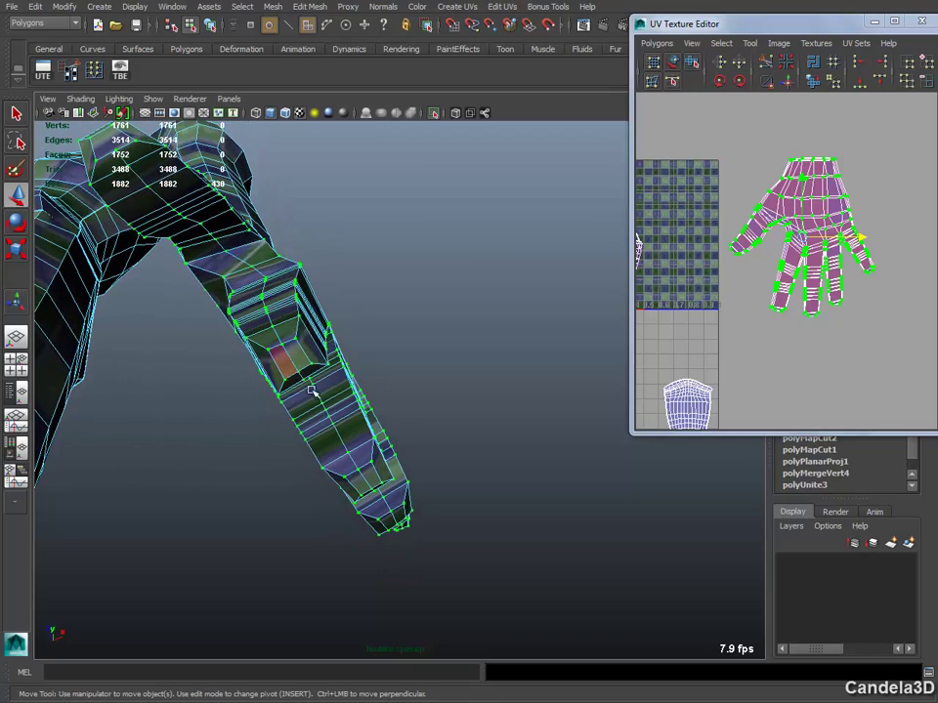
mouse_move(310, 391)
alt+mouse_down()
mouse_move(268, 318)
mouse_move(324, 382)
mouse_move(256, 381)
mouse_move(383, 445)
mouse_move(382, 460)
mouse_move(360, 478)
mouse_move(396, 447)
mouse_move(419, 383)
mouse_move(370, 368)
mouse_move(498, 372)
mouse_move(543, 362)
mouse_move(366, 264)
alt+mouse_up()
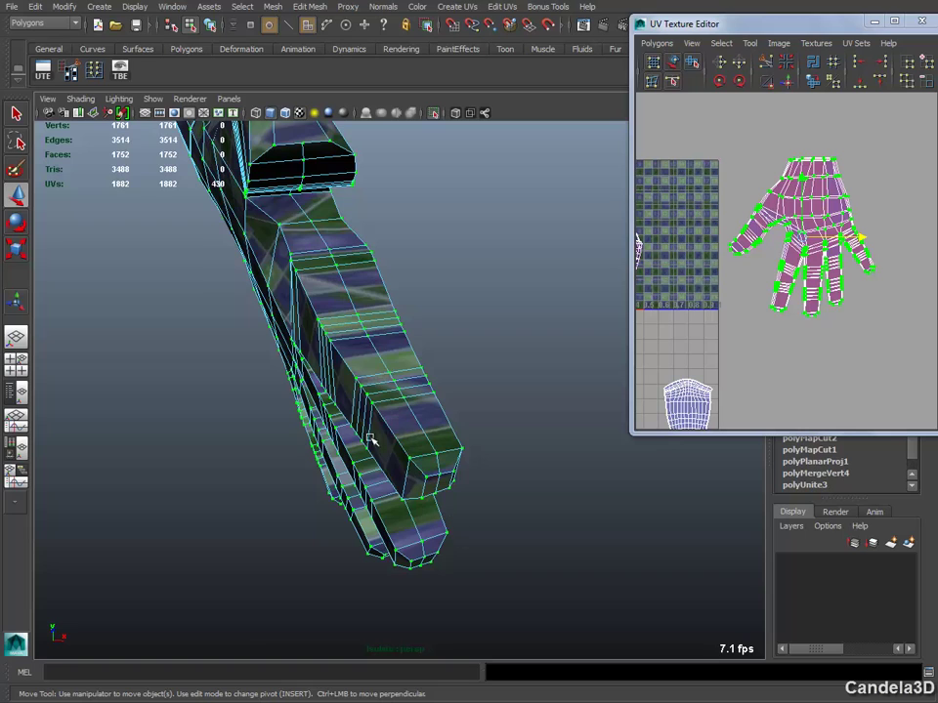
- Zoom in on the finger, switch to Object Mode and choose the Split Polygon Tool
alt+drag(371, 440, 339, 355)
mouse_move(339, 356)
alt+middle_down()
mouse_move(383, 434)
mouse_move(387, 398)
mouse_move(360, 353)
alt+middle_up()
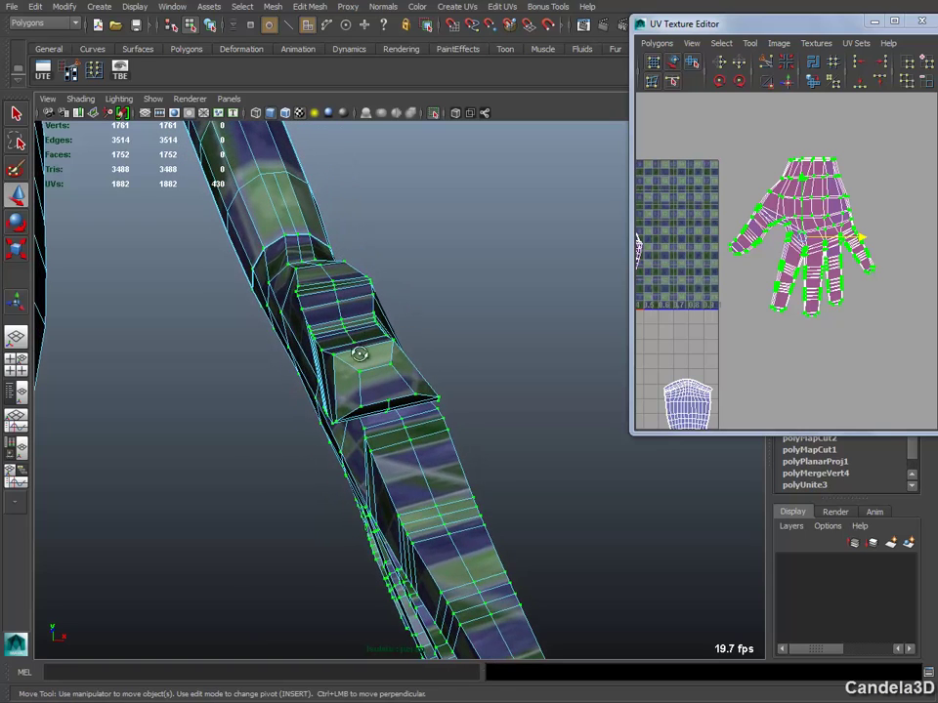
alt+drag(359, 354, 369, 406)
right_drag(385, 430, 439, 408)
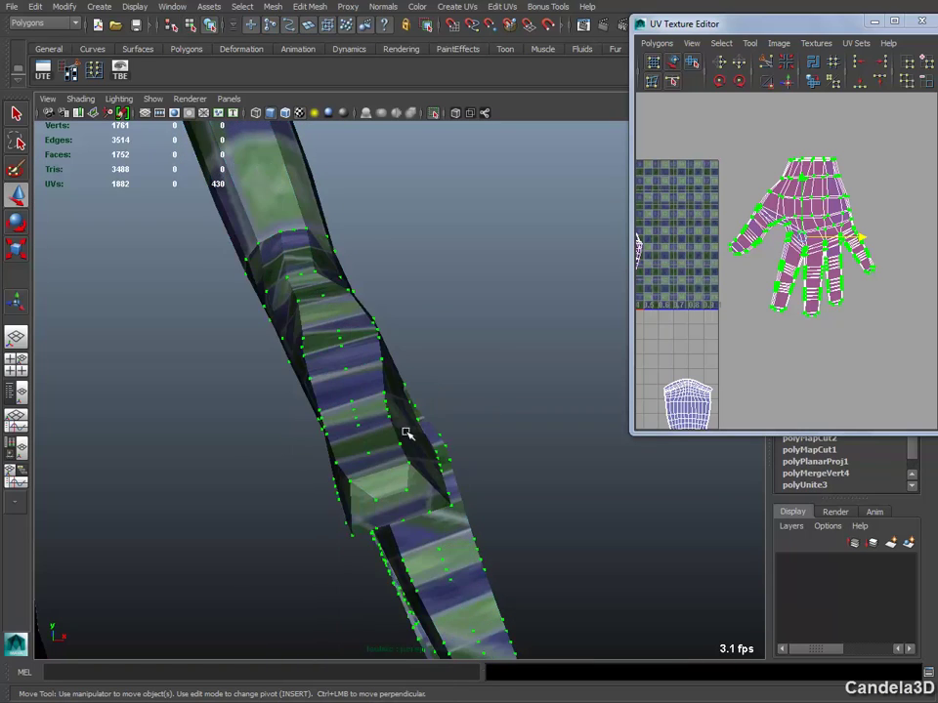
shift+right_click(398, 433)
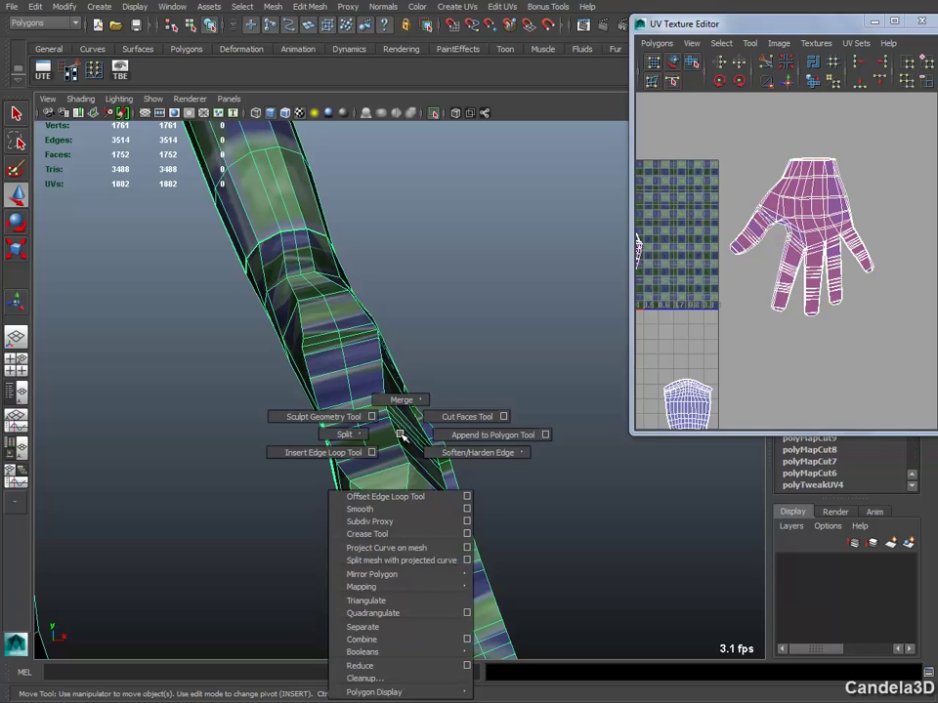
mouse_move(427, 432)
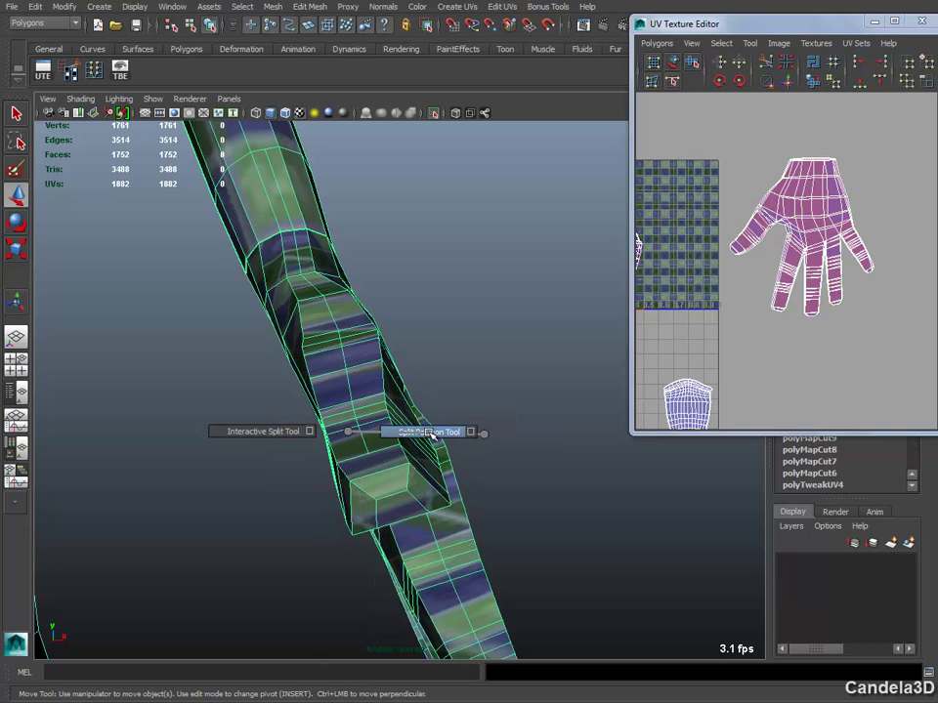
click(433, 436)
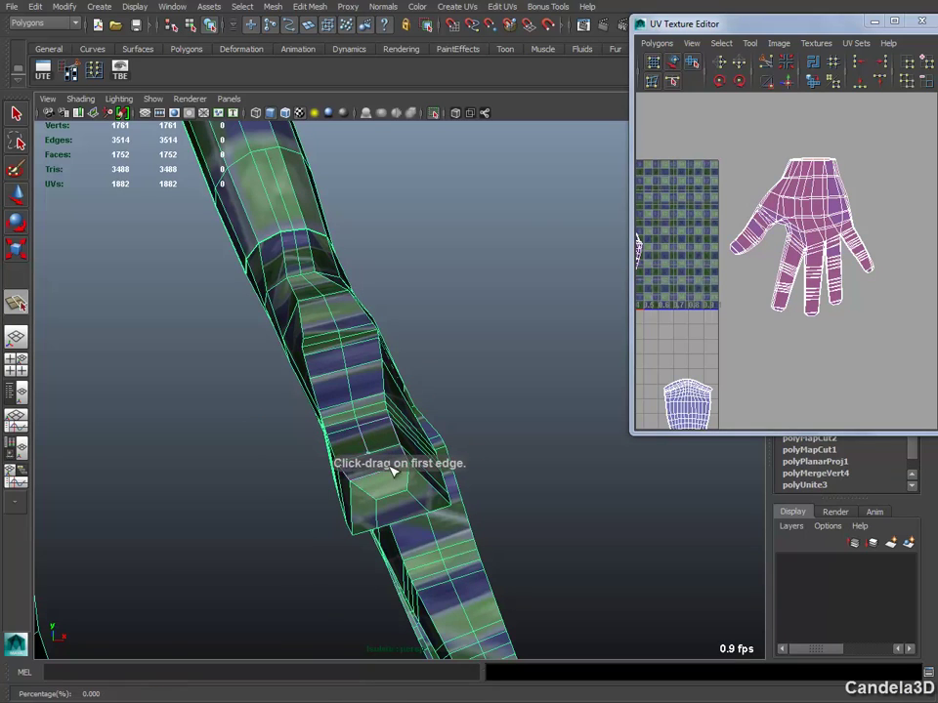
- Split a first new edge across the finger and view the hand from below
click(390, 470)
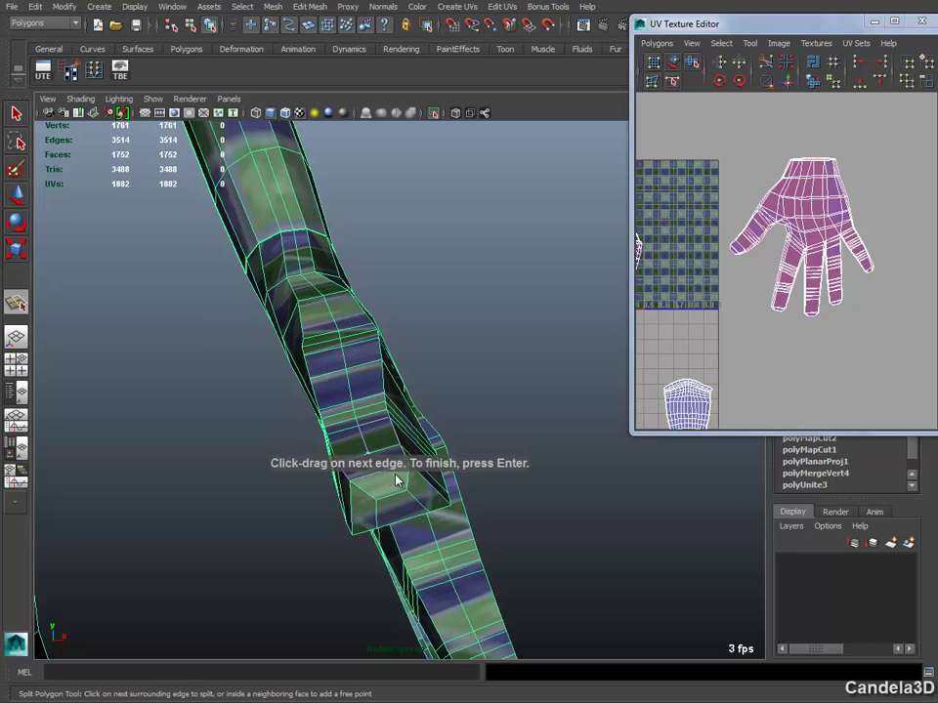
alt+middle_drag(395, 486, 379, 411)
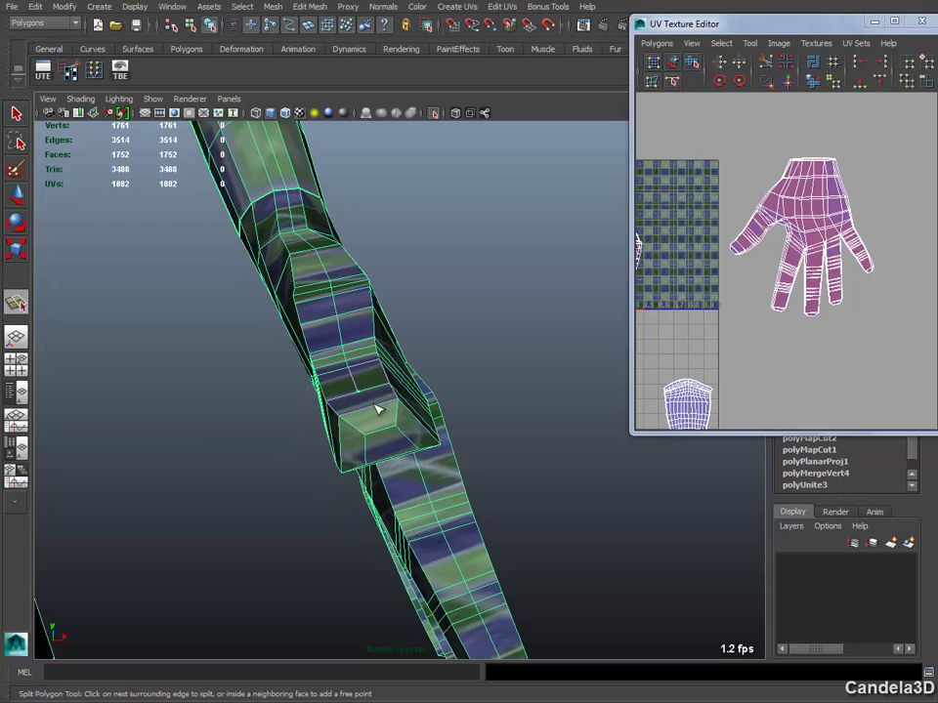
mouse_move(362, 415)
mouse_down()
mouse_move(380, 416)
mouse_move(388, 440)
mouse_move(376, 429)
mouse_move(358, 356)
mouse_move(384, 366)
mouse_up()
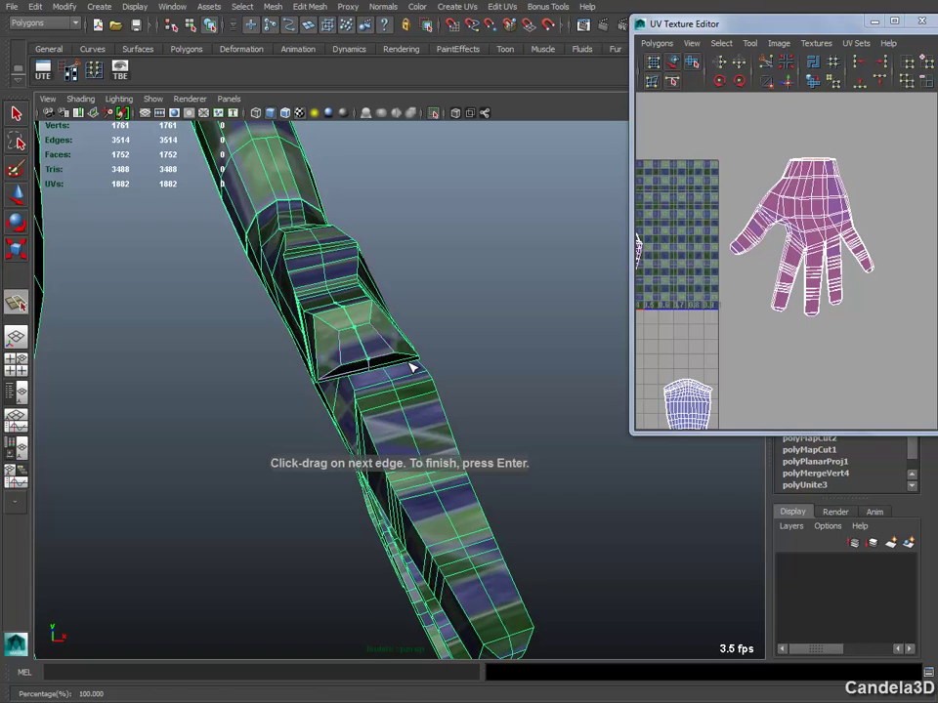
key(Return)
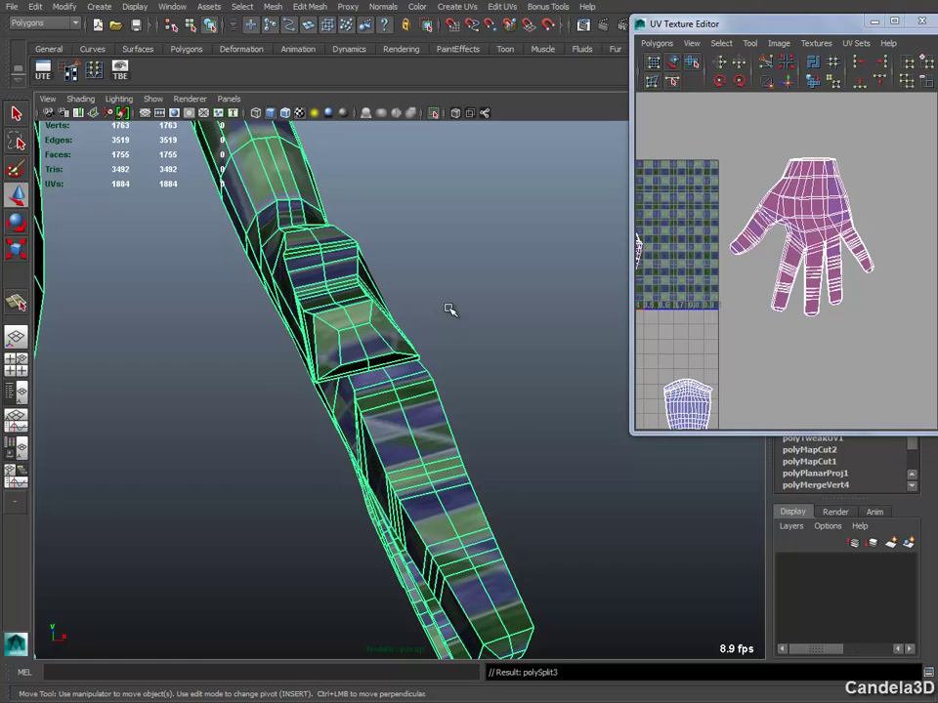
scroll(448, 309, down, 3)
scroll(371, 339, down, 2)
mouse_move(386, 322)
alt+mouse_down()
mouse_move(371, 416)
mouse_move(301, 433)
mouse_move(509, 433)
mouse_move(340, 392)
mouse_move(544, 458)
mouse_move(297, 390)
mouse_move(390, 368)
alt+mouse_up()
scroll(360, 372, up, 2)
scroll(237, 379, up, 2)
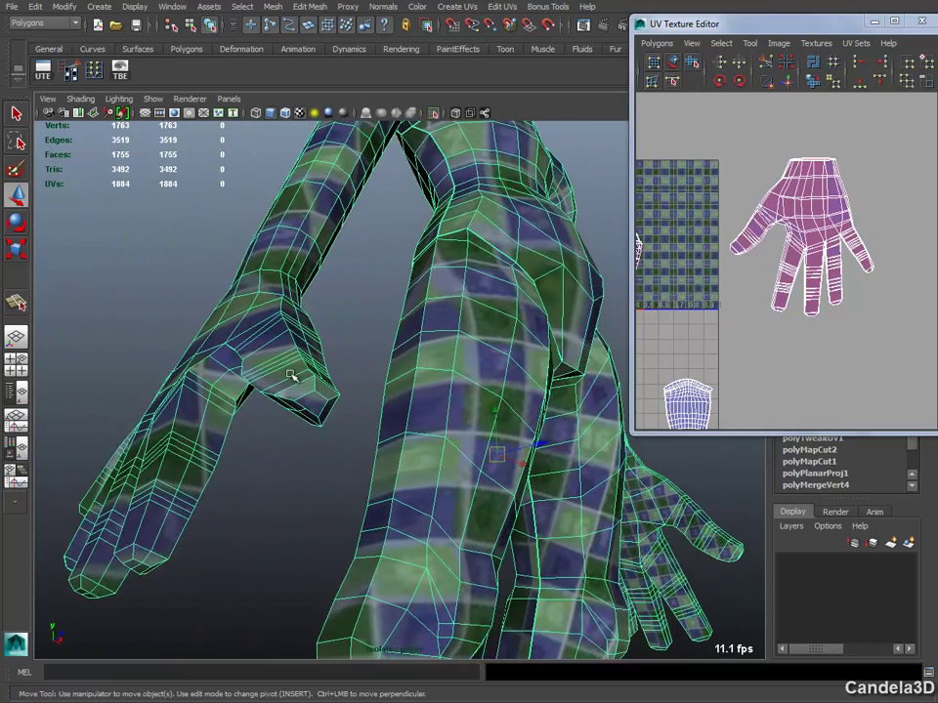
scroll(266, 392, up, 2)
scroll(266, 392, up, 2)
- Split a second edge across the finger, bringing the mesh to 1765 vertices
click(16, 305)
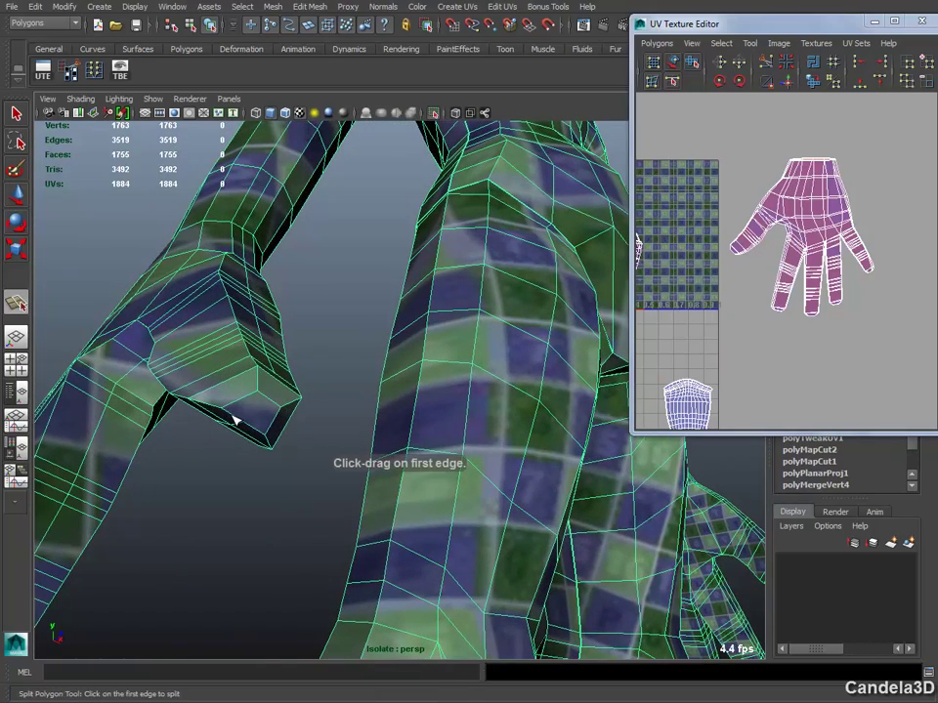
click(269, 403)
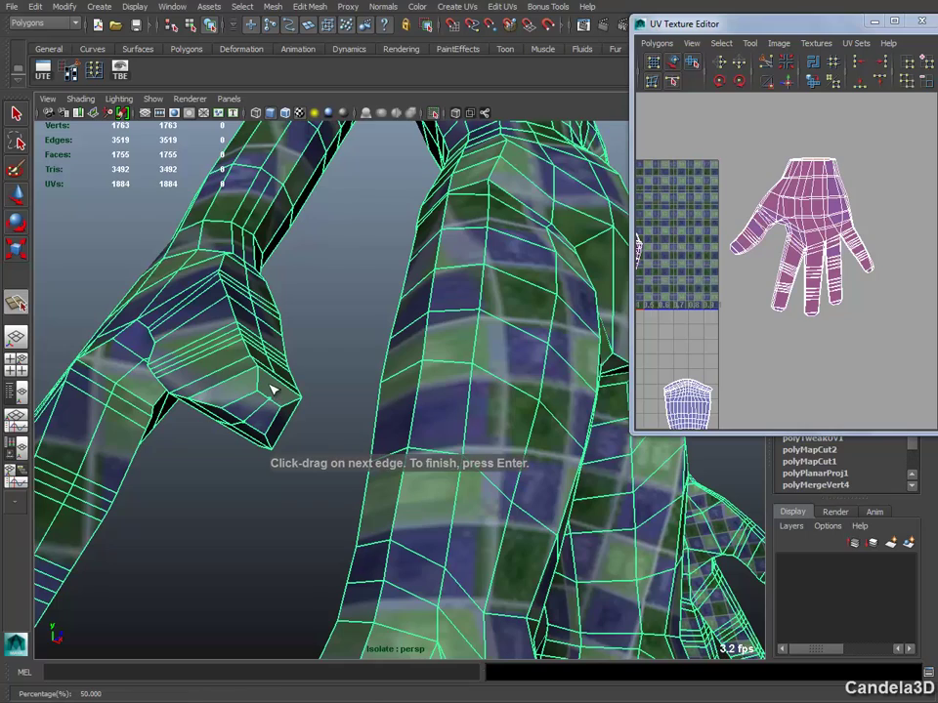
click(279, 387)
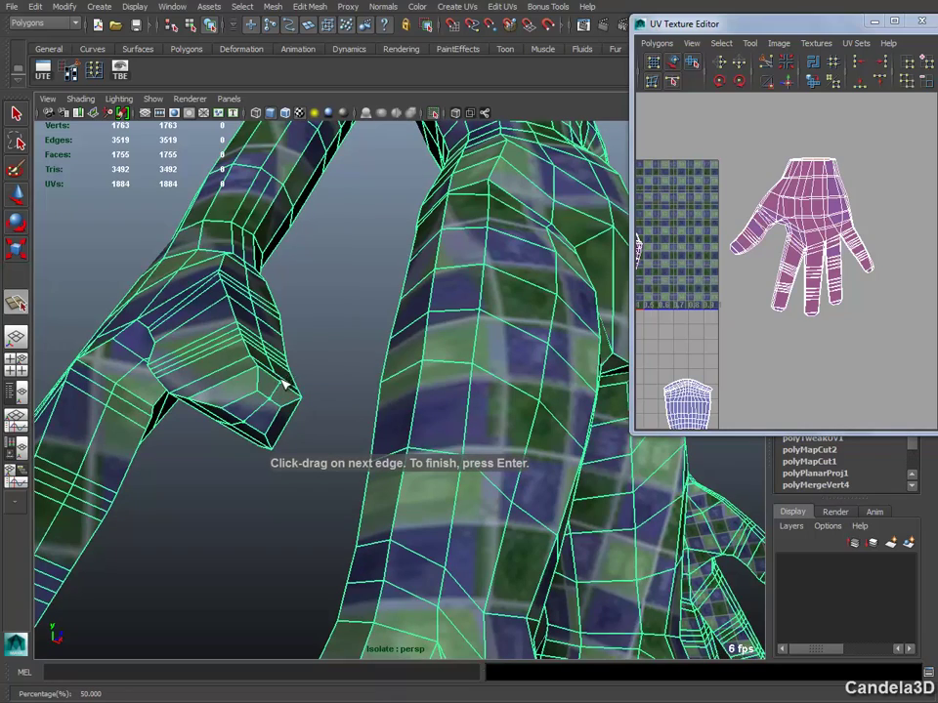
alt+drag(284, 386, 181, 482)
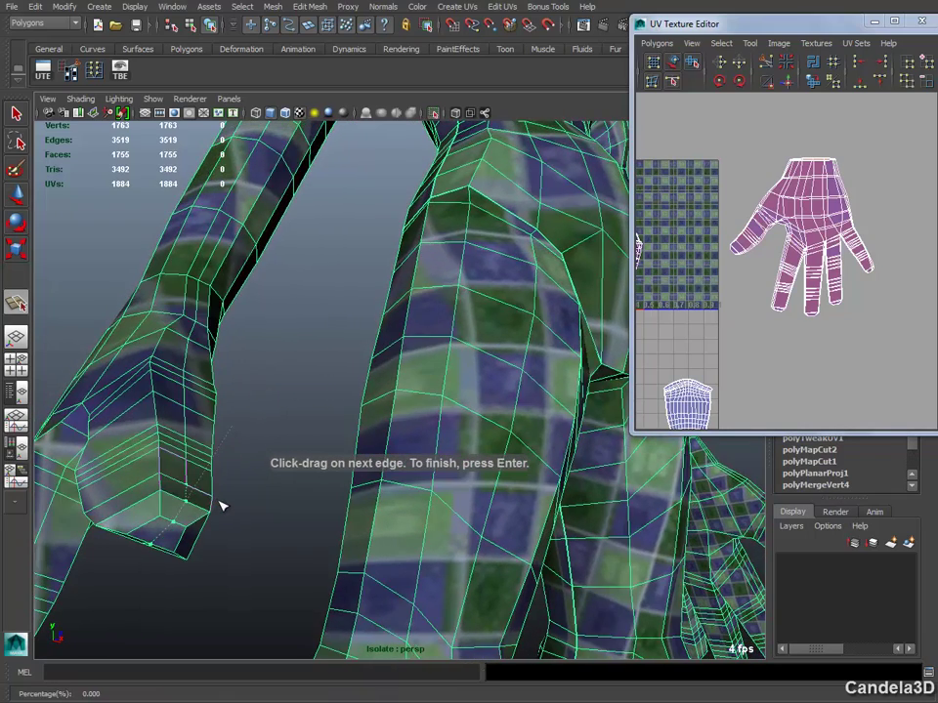
key(Return)
key(w)
alt+drag(265, 425, 561, 481)
alt+middle_drag(561, 481, 329, 481)
- Switch to edge selection and zoom in on the wrist and hand
scroll(450, 523, up, 3)
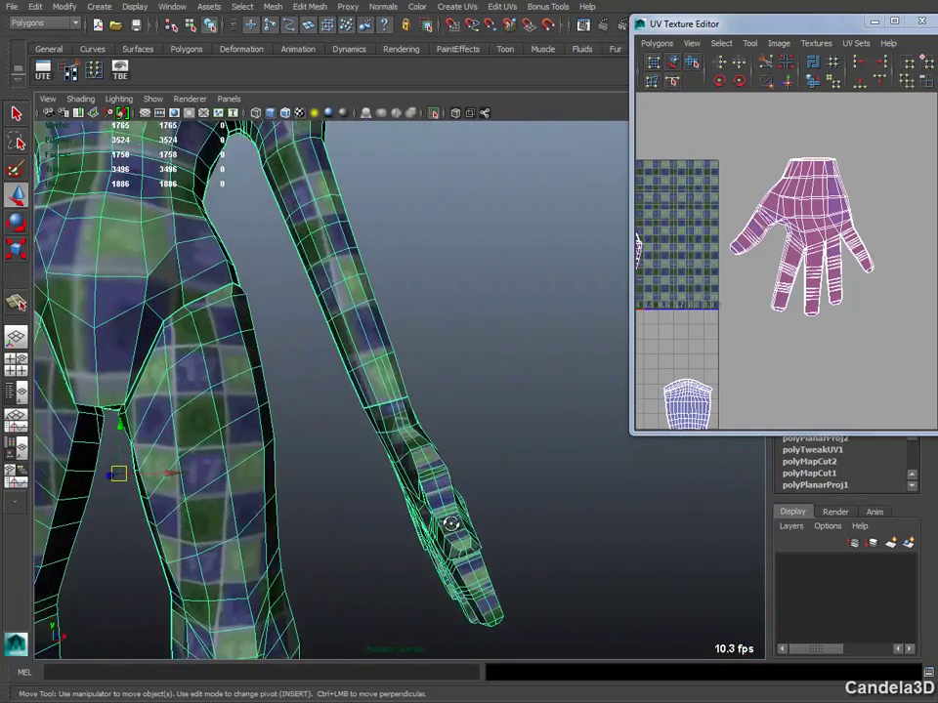
scroll(439, 479, up, 3)
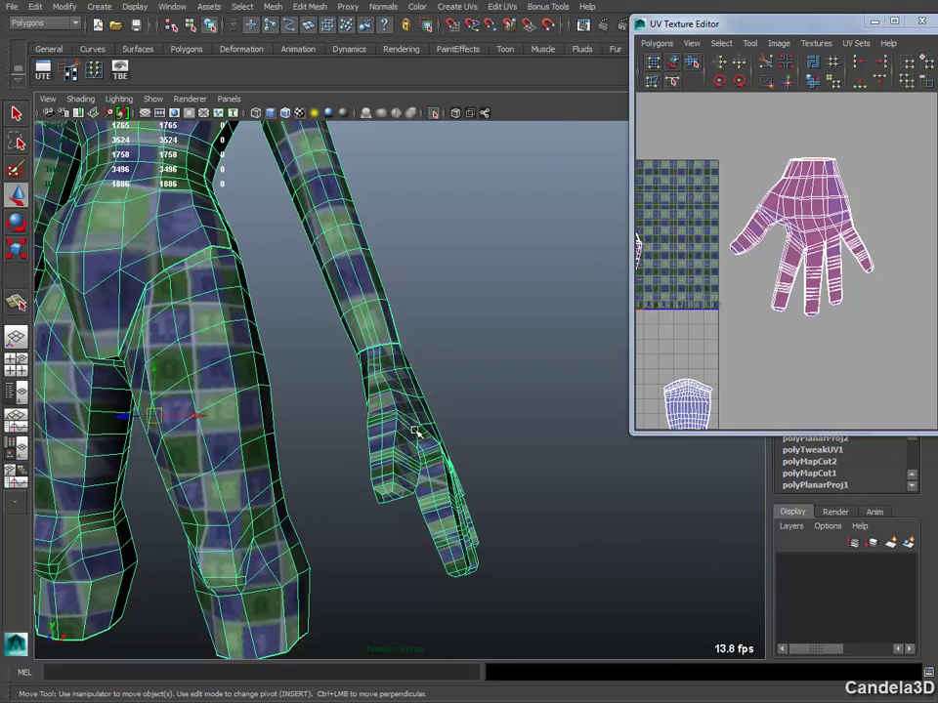
right_drag(403, 414, 405, 354)
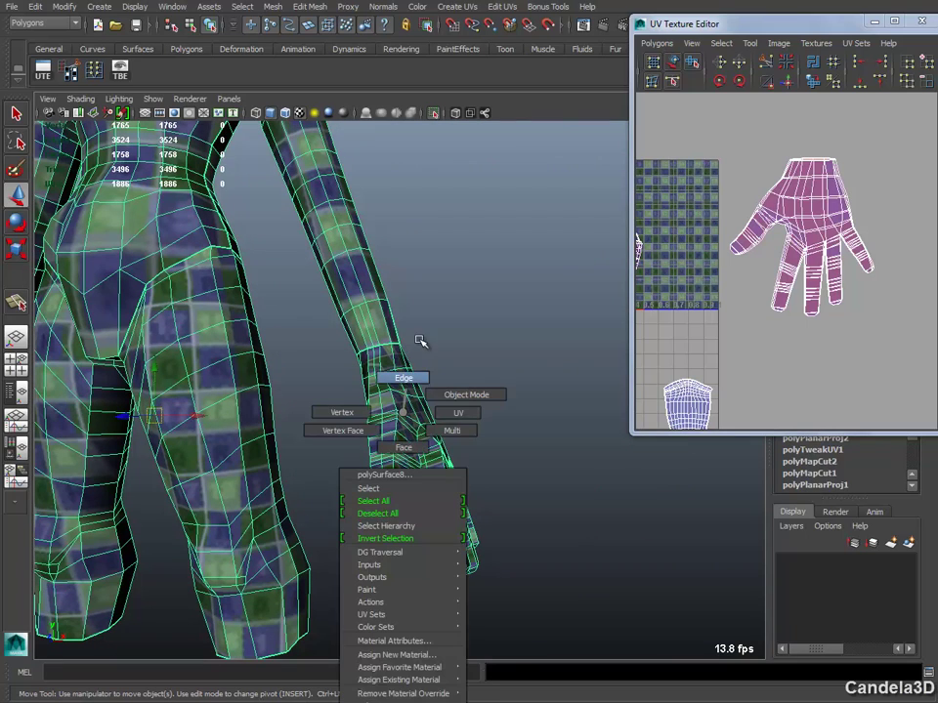
scroll(396, 446, up, 3)
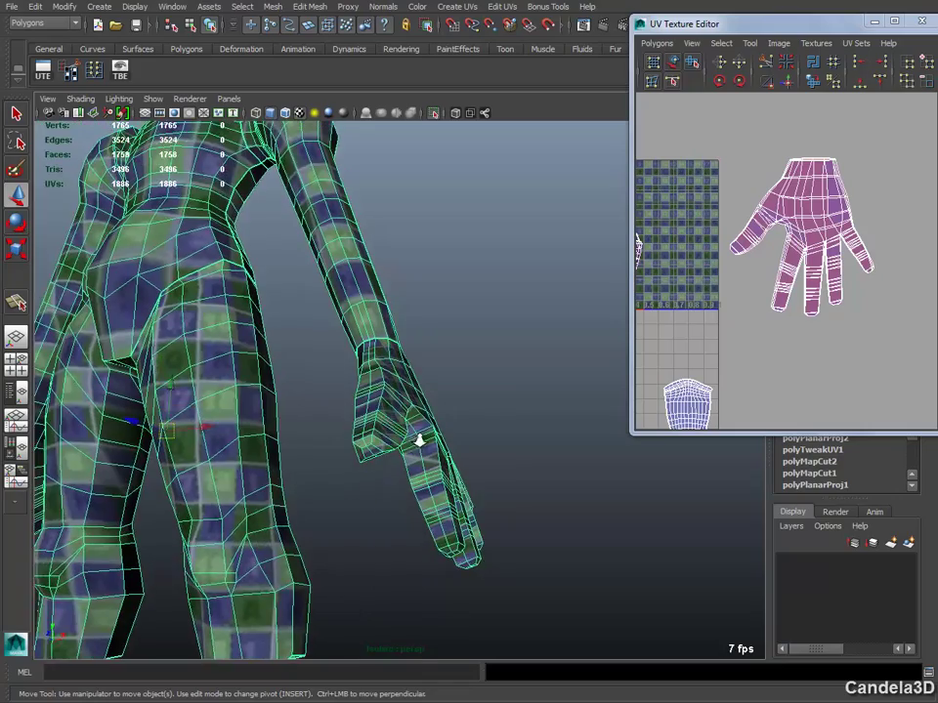
scroll(419, 440, up, 3)
alt+drag(372, 425, 372, 401)
scroll(454, 463, up, 1)
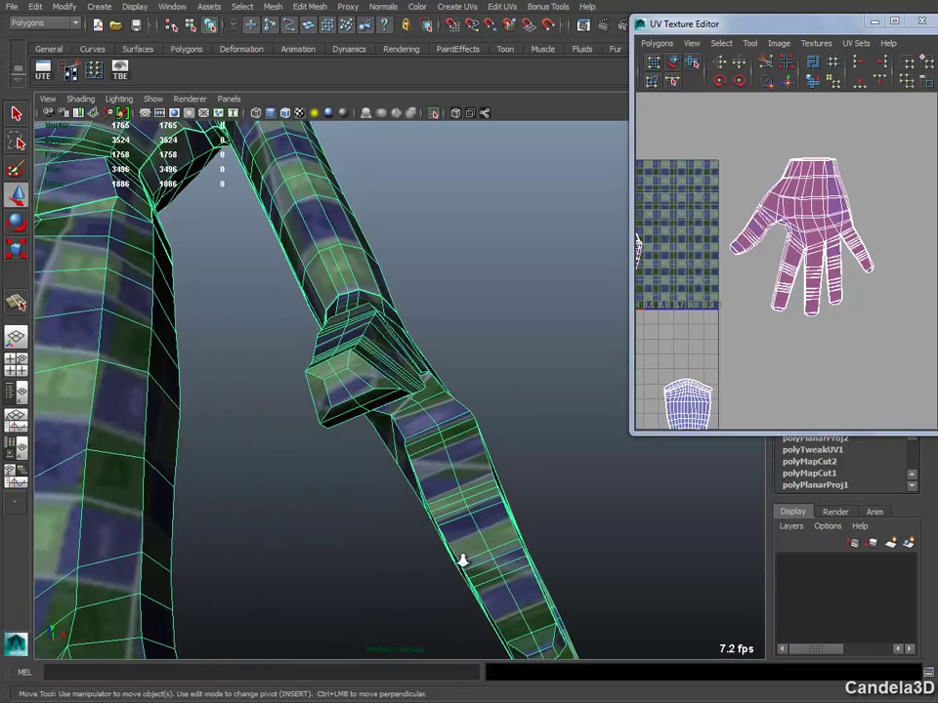
scroll(442, 531, down, 3)
mouse_move(442, 531)
alt+mouse_down()
mouse_move(356, 360)
mouse_move(275, 550)
mouse_move(492, 582)
mouse_move(359, 444)
alt+mouse_up()
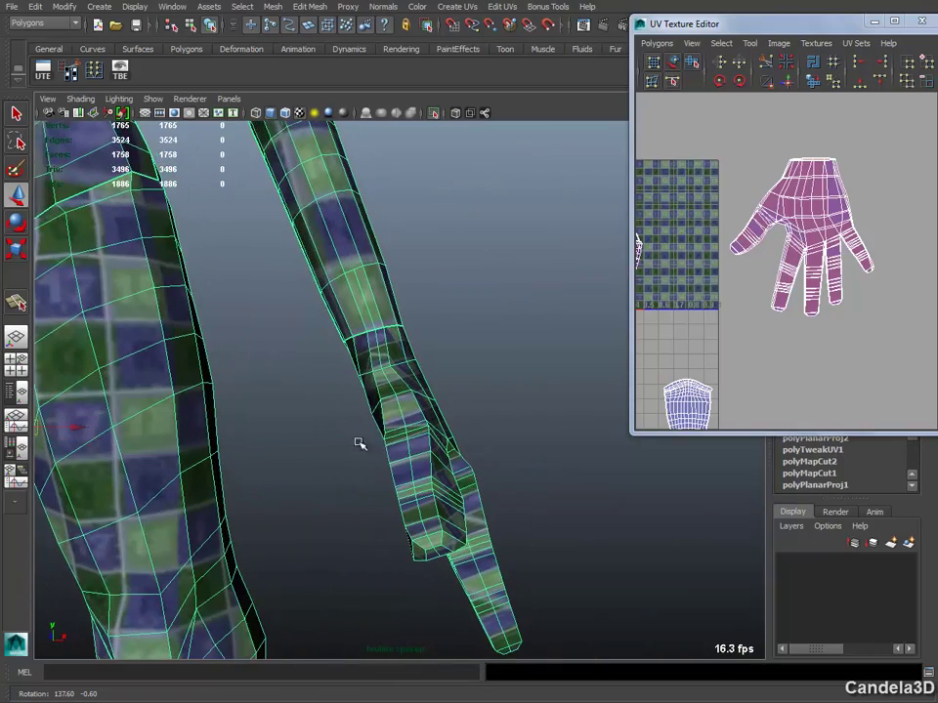
- Select the seam edges down the finger and cut UVs along them, giving 2018 UVs
click(402, 413)
mouse_move(401, 411)
alt+mouse_down()
mouse_move(340, 416)
mouse_move(214, 370)
mouse_move(136, 399)
mouse_move(104, 458)
mouse_move(430, 293)
alt+mouse_up()
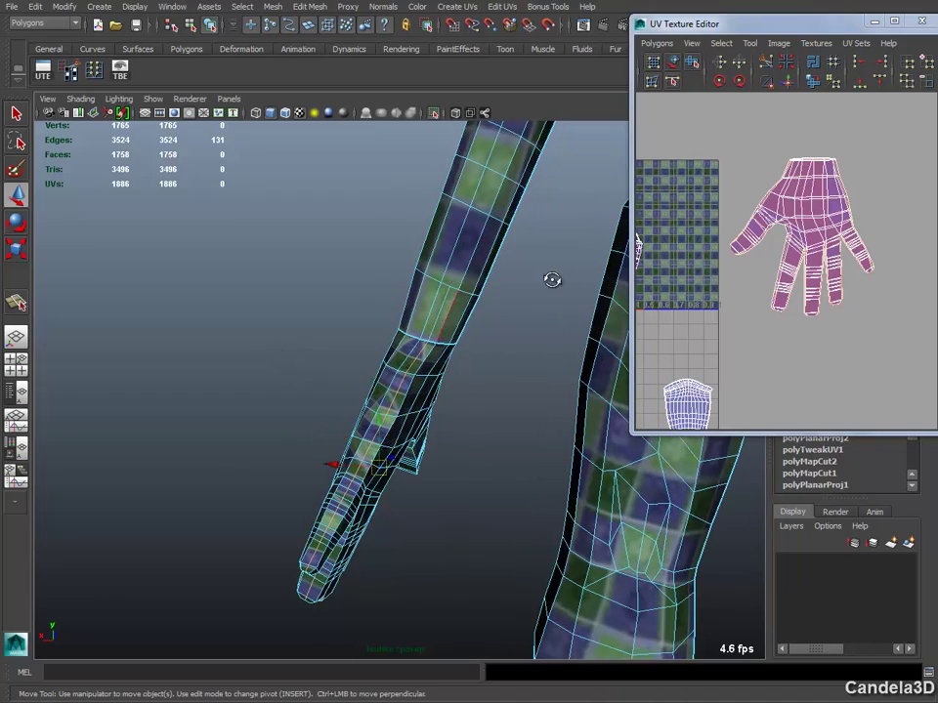
mouse_move(551, 278)
alt+mouse_down()
mouse_move(779, 275)
mouse_move(570, 273)
alt+mouse_up()
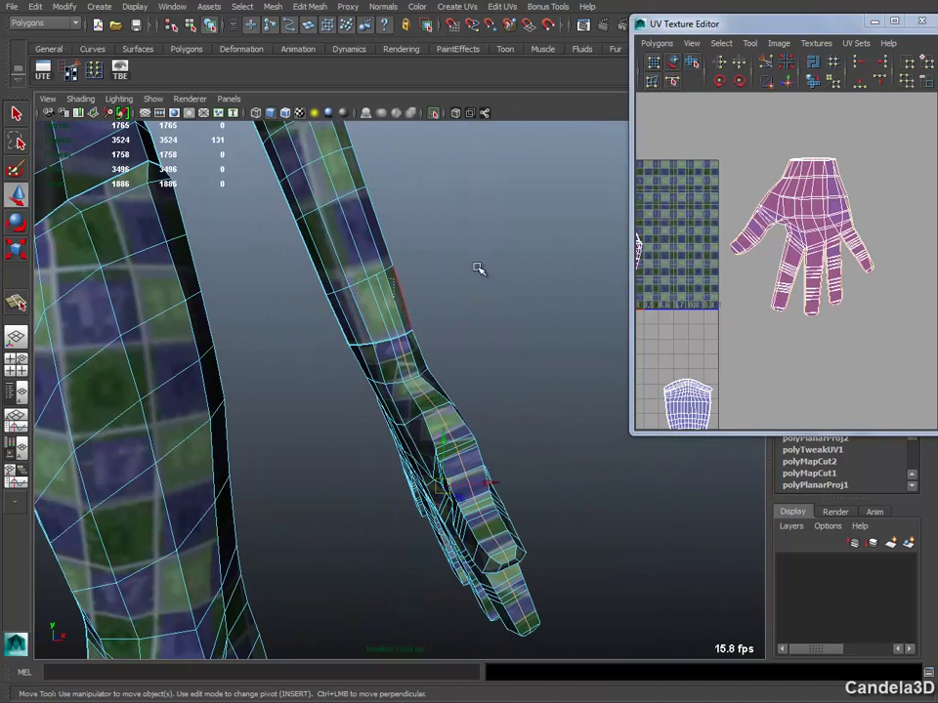
mouse_move(452, 253)
alt+mouse_down()
mouse_move(421, 345)
mouse_move(420, 294)
mouse_move(391, 284)
alt+mouse_up()
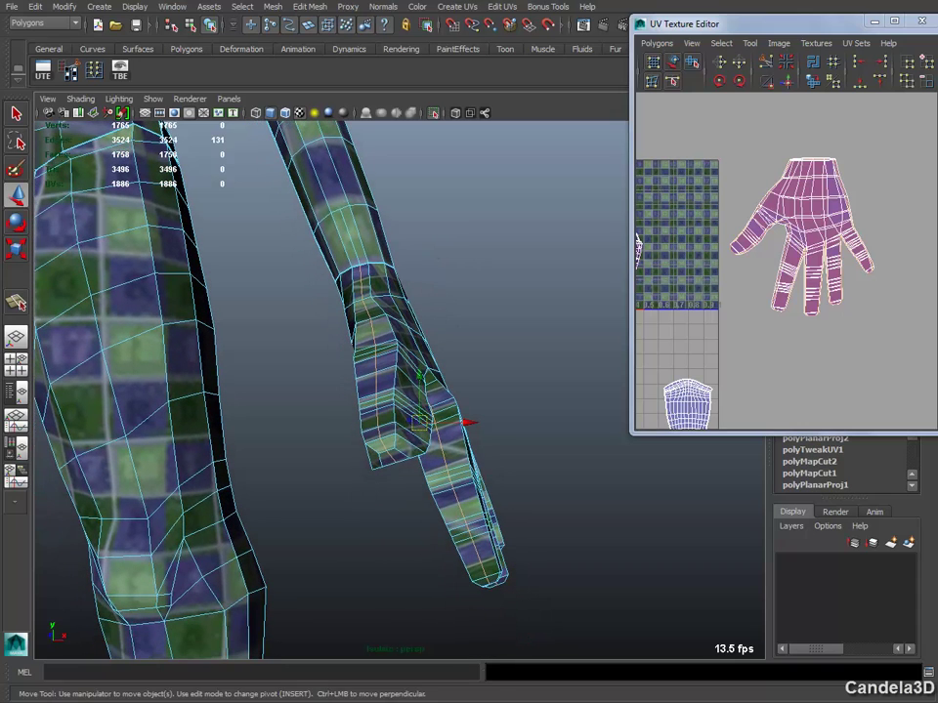
click(69, 68)
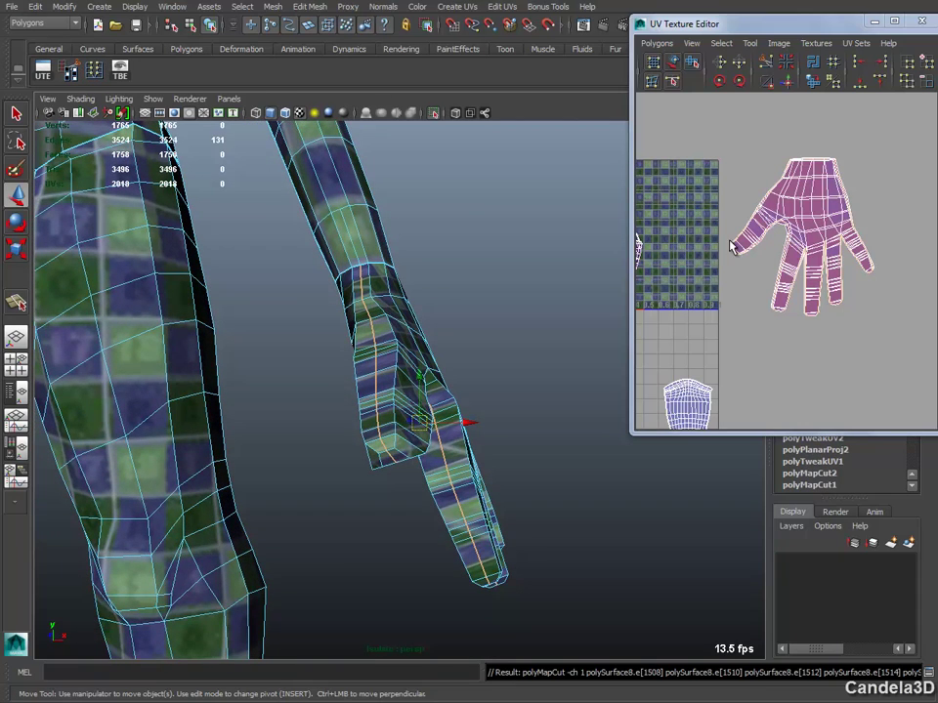
- Select one hand UV shell via a UV and To UV Shell, then slide it right
alt+drag(262, 263, 361, 370)
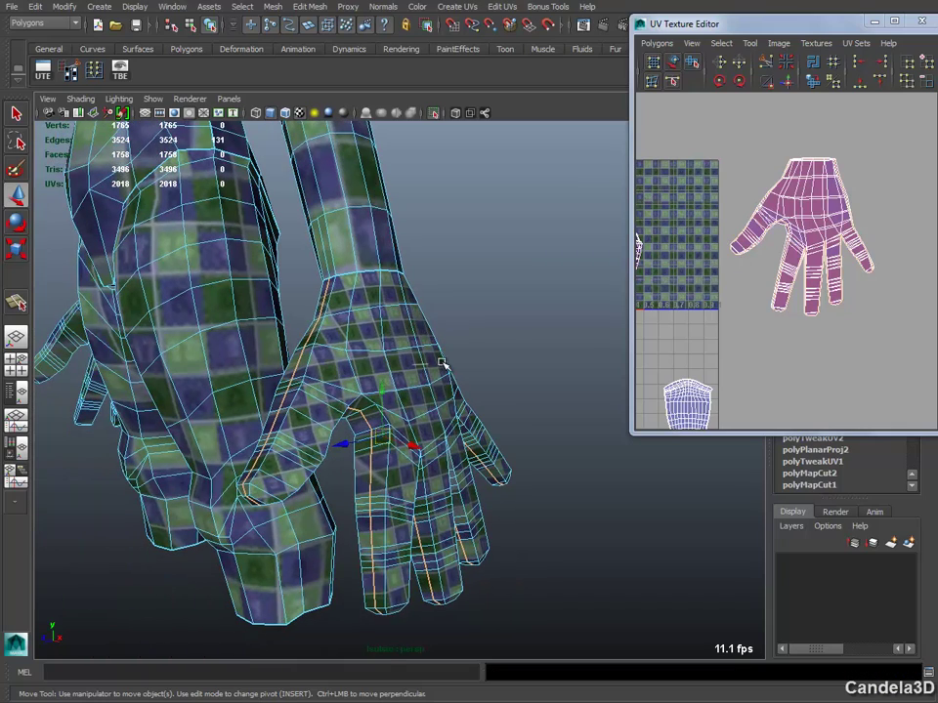
right_drag(412, 365, 434, 377)
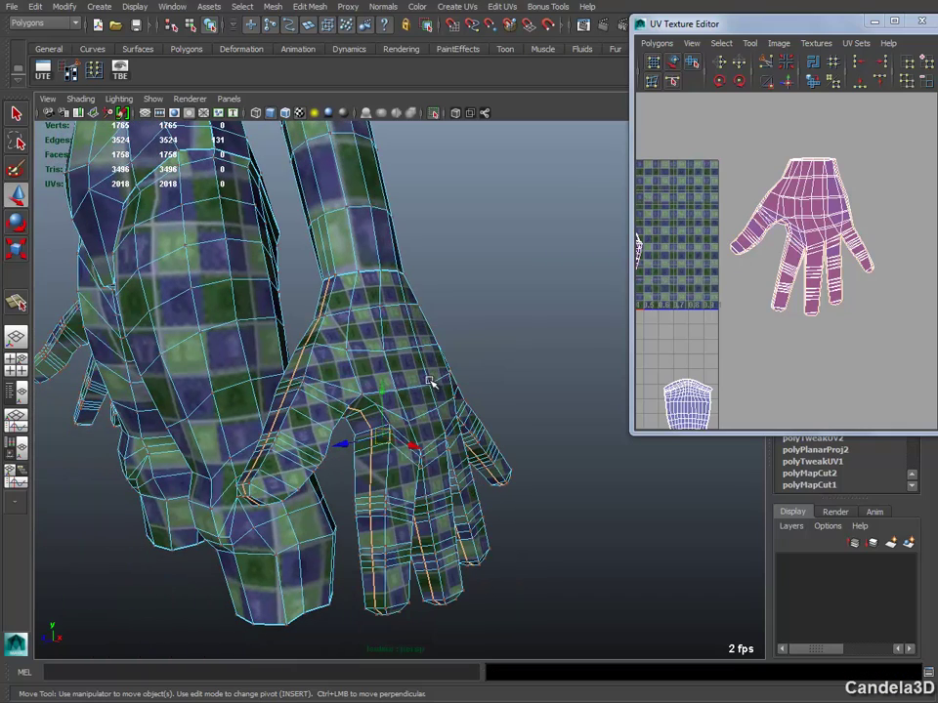
click(431, 383)
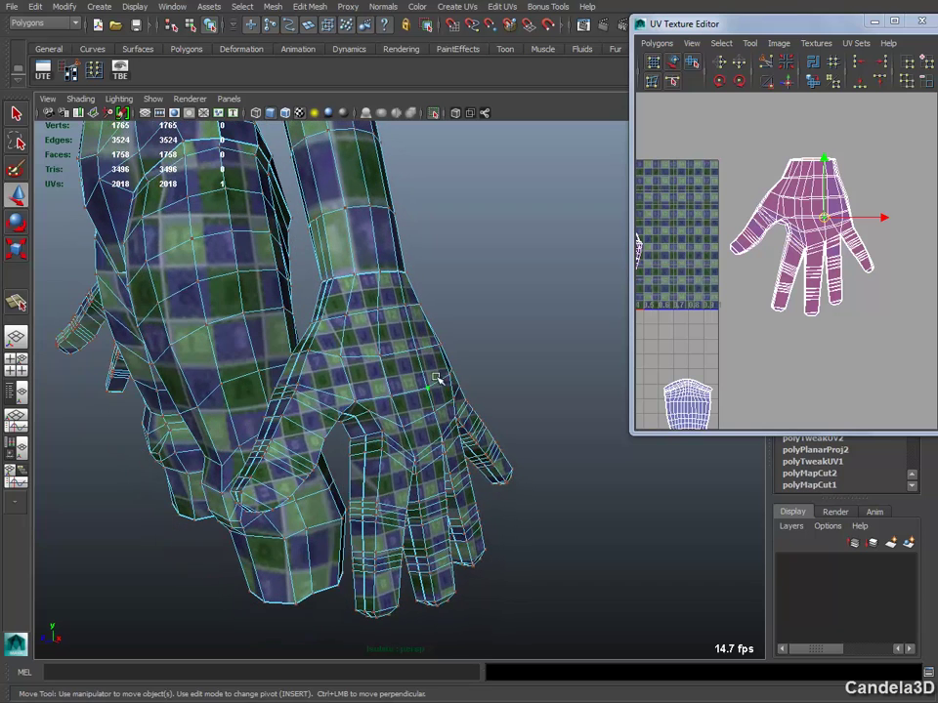
ctrl+right_drag(431, 383, 430, 387)
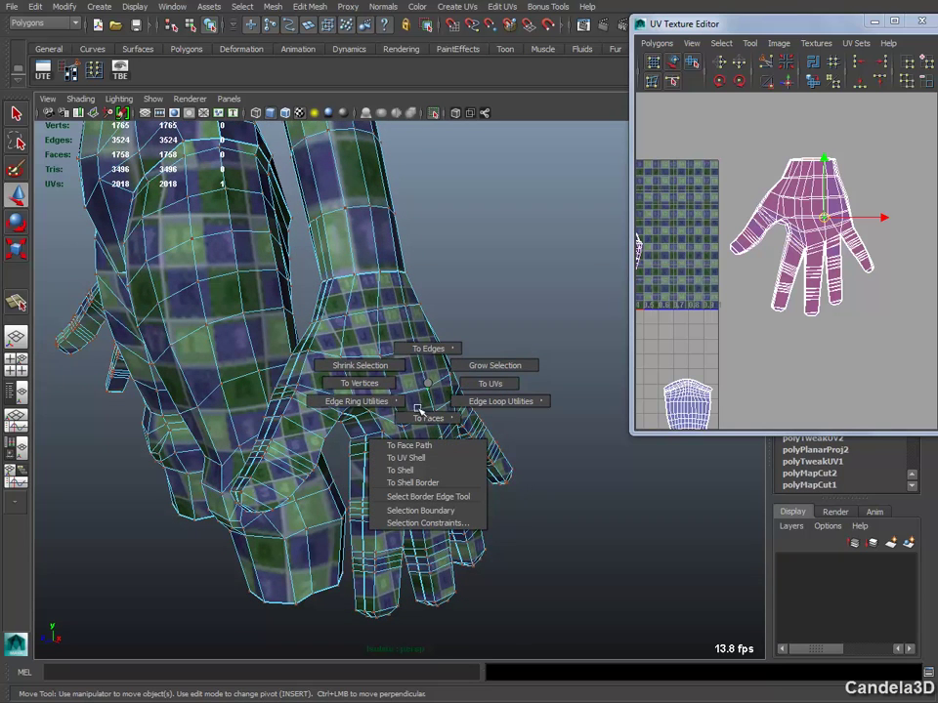
click(409, 458)
mouse_move(410, 456)
alt+mouse_down()
mouse_move(443, 379)
mouse_move(511, 348)
mouse_move(444, 366)
mouse_move(463, 320)
mouse_move(369, 296)
alt+mouse_up()
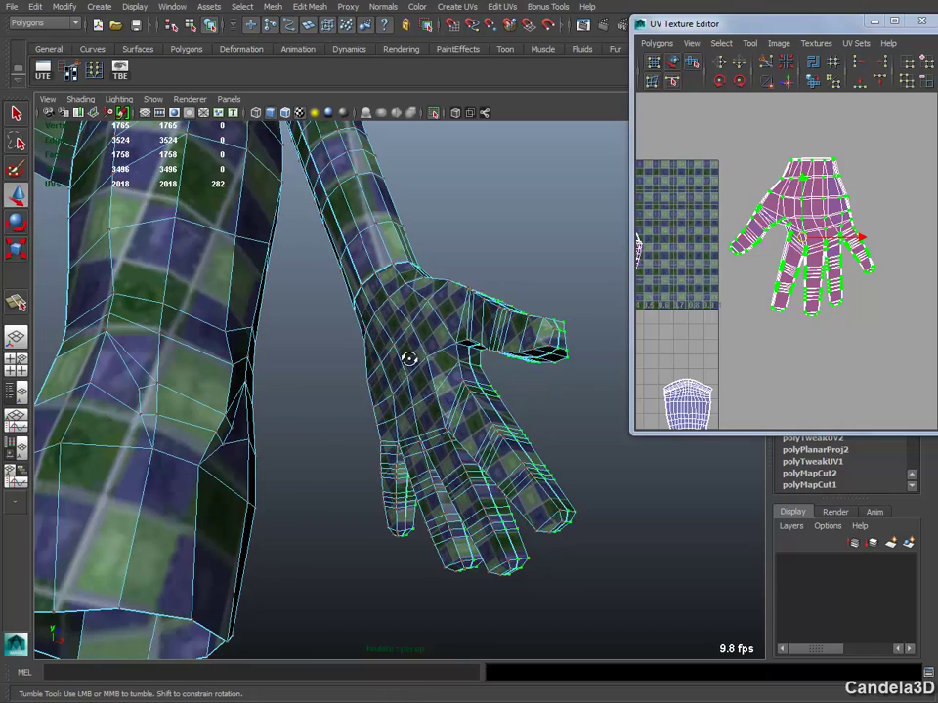
alt+drag(406, 355, 293, 381)
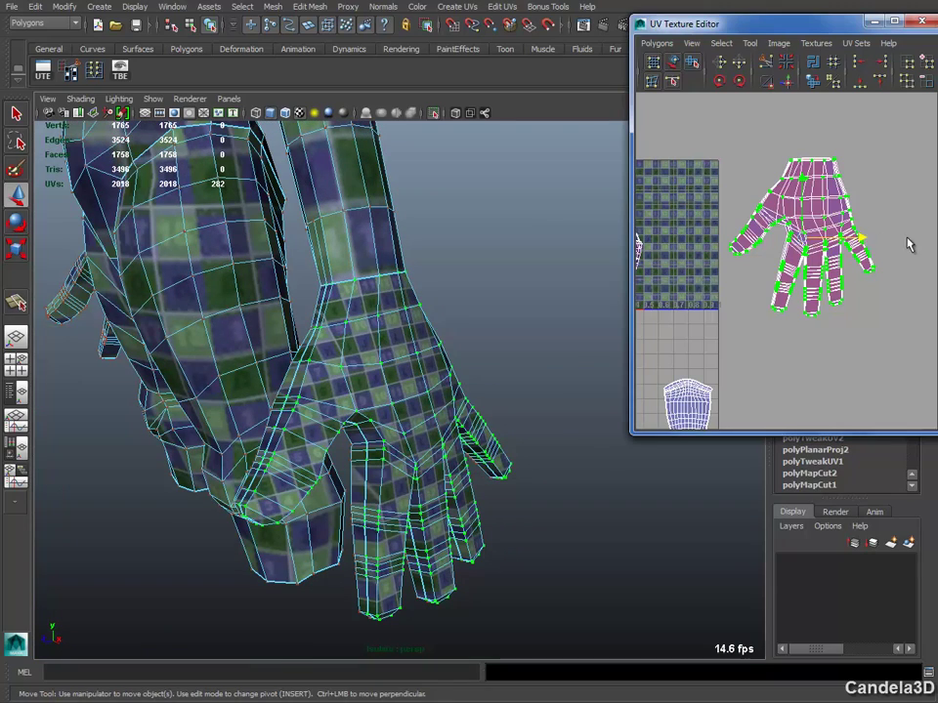
drag(859, 239, 898, 244)
alt+middle_drag(879, 254, 853, 262)
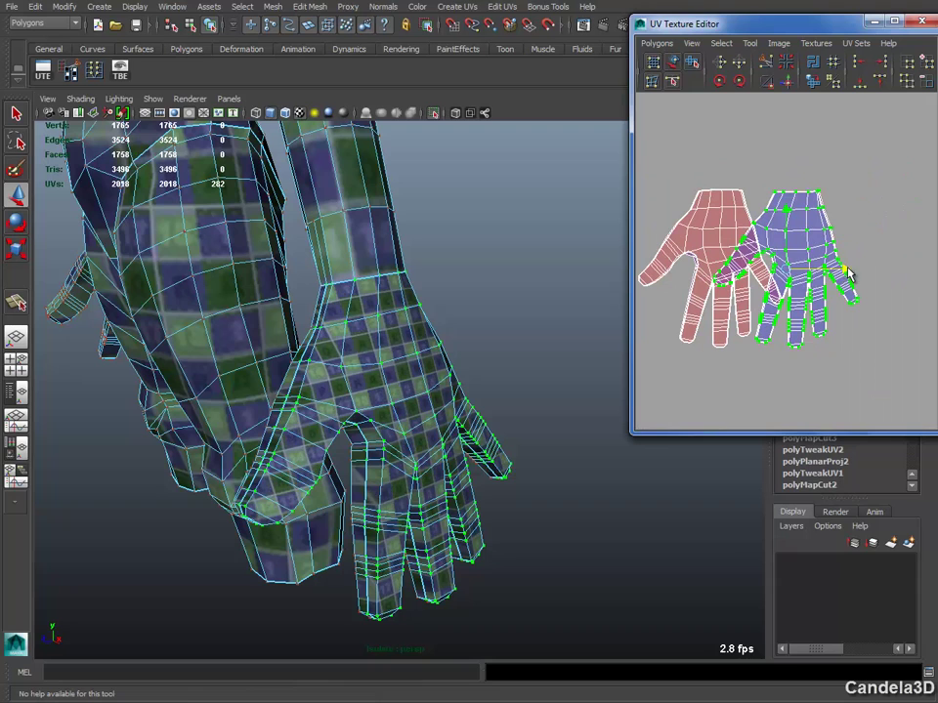
- Move the blue hand shell further right, clear of the red hand shell
drag(849, 276, 932, 273)
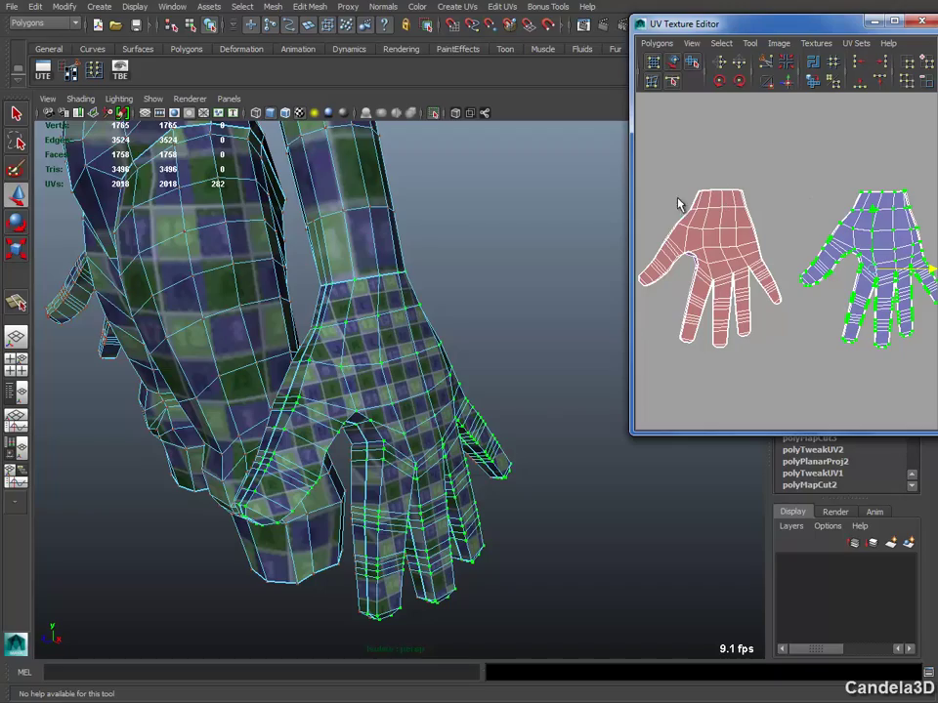
mouse_move(365, 304)
alt+mouse_down()
mouse_move(570, 258)
mouse_move(561, 244)
alt+mouse_up()
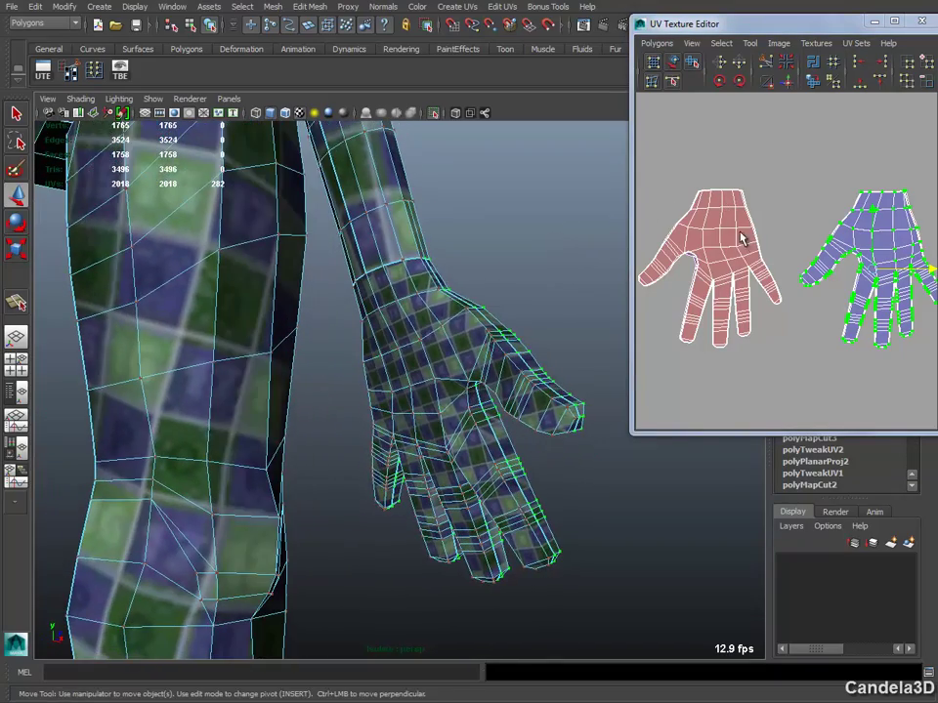
mouse_move(392, 295)
alt+right_down()
mouse_move(453, 314)
mouse_move(471, 339)
mouse_move(484, 312)
alt+right_up()
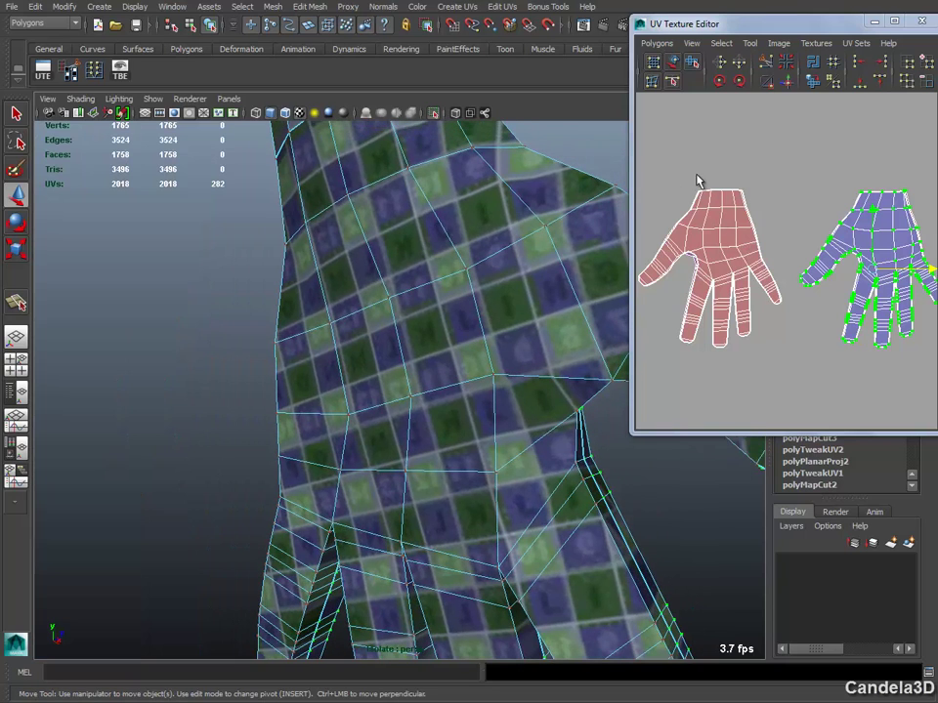
- Marquee-select all UVs of the red hand shell in the UV editor
click(728, 216)
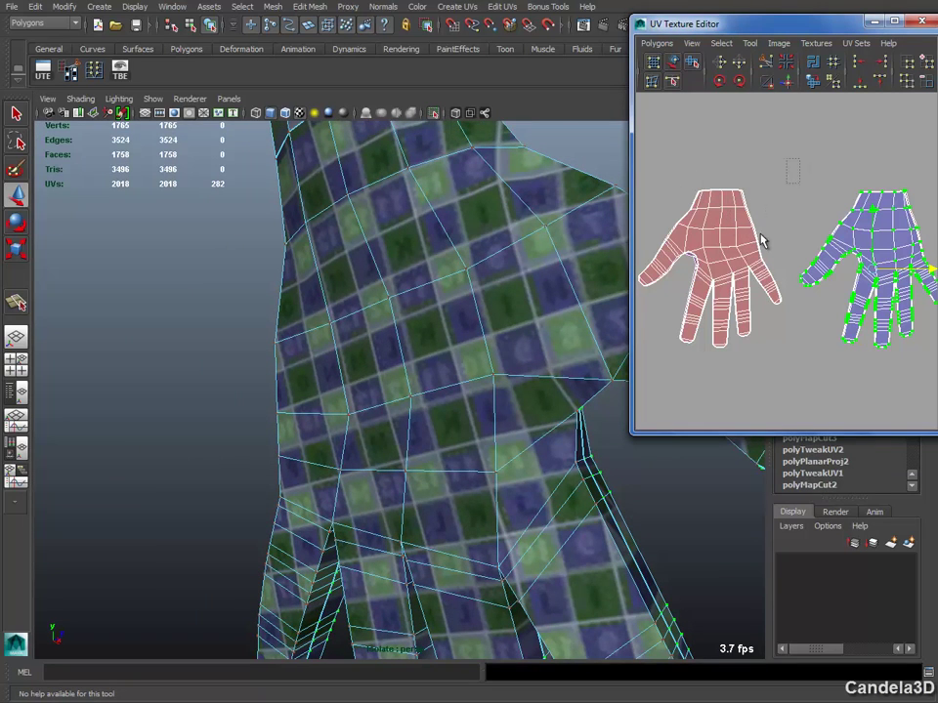
alt+middle_drag(676, 366, 757, 341)
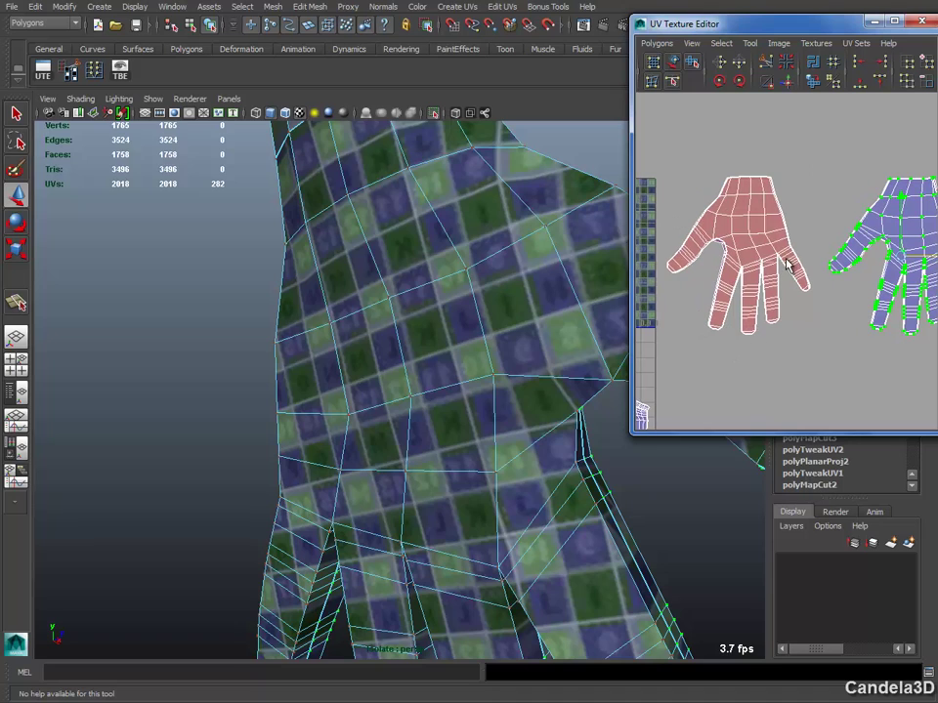
right_drag(788, 263, 814, 314)
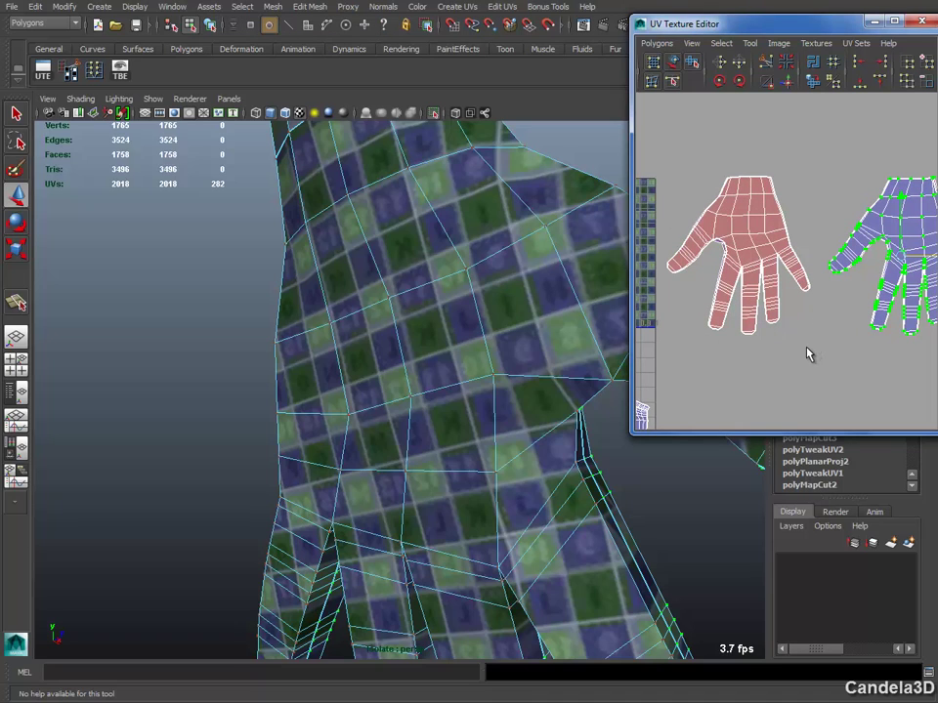
mouse_move(809, 354)
mouse_down()
mouse_move(656, 160)
mouse_move(669, 152)
mouse_up()
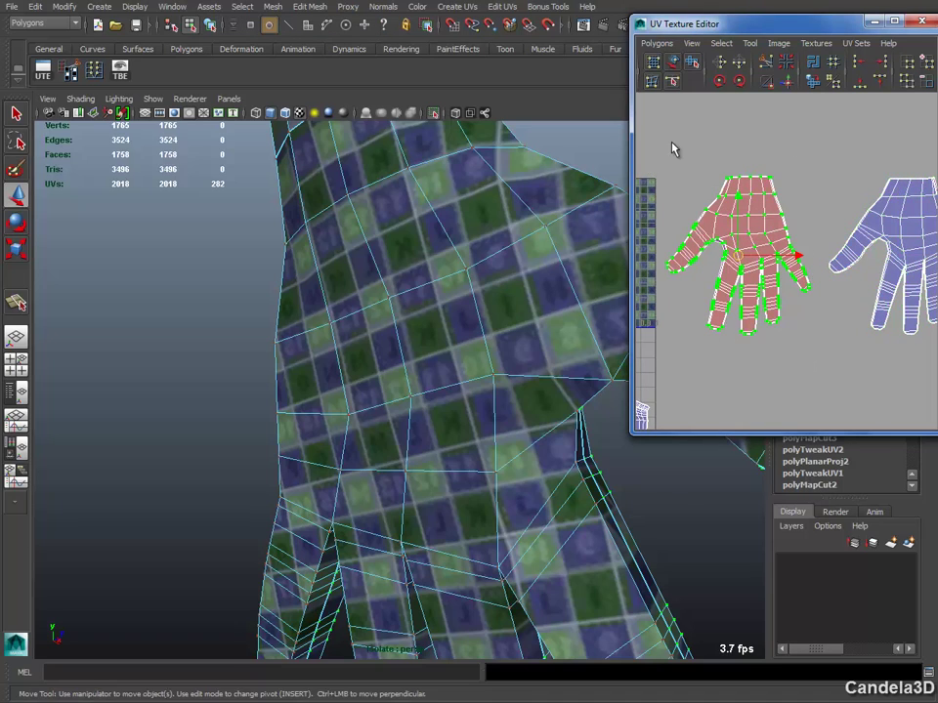
click(720, 66)
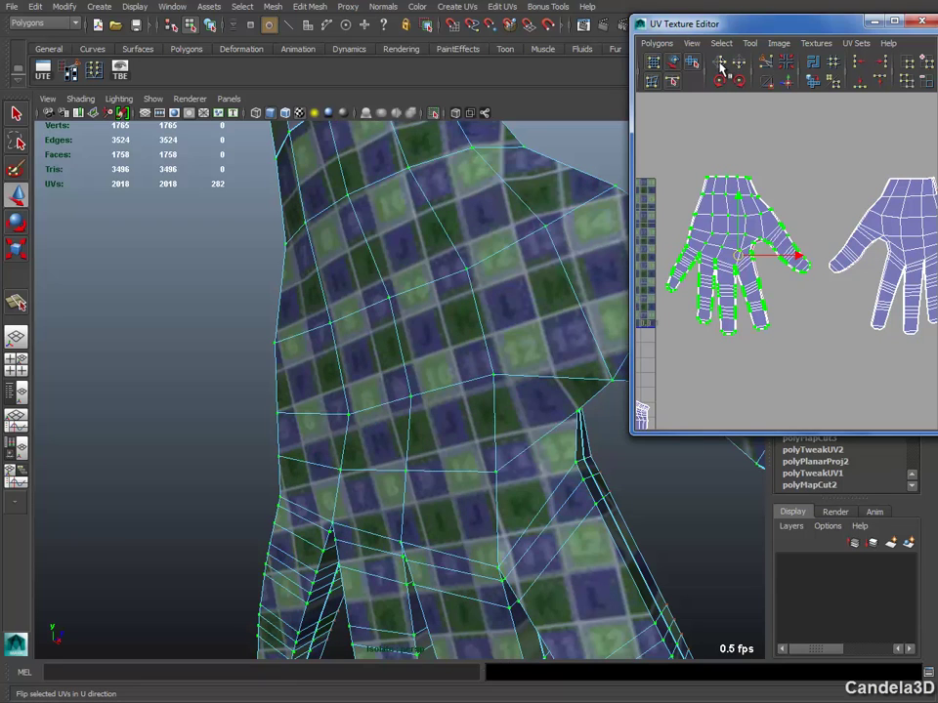
key(f)
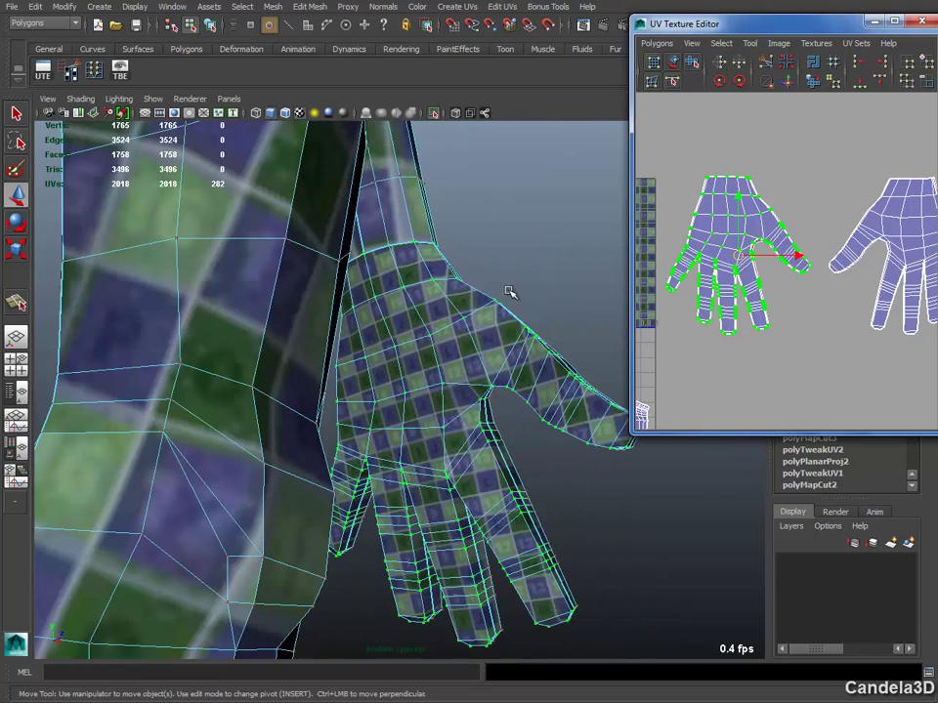
alt+drag(522, 339, 379, 418)
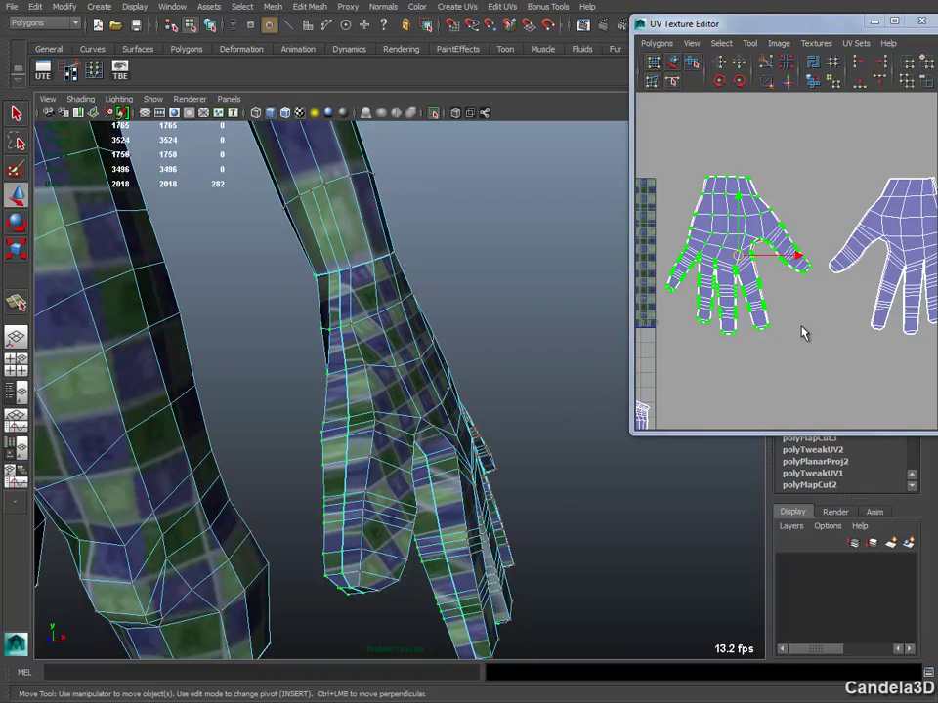
alt+middle_drag(732, 313, 707, 335)
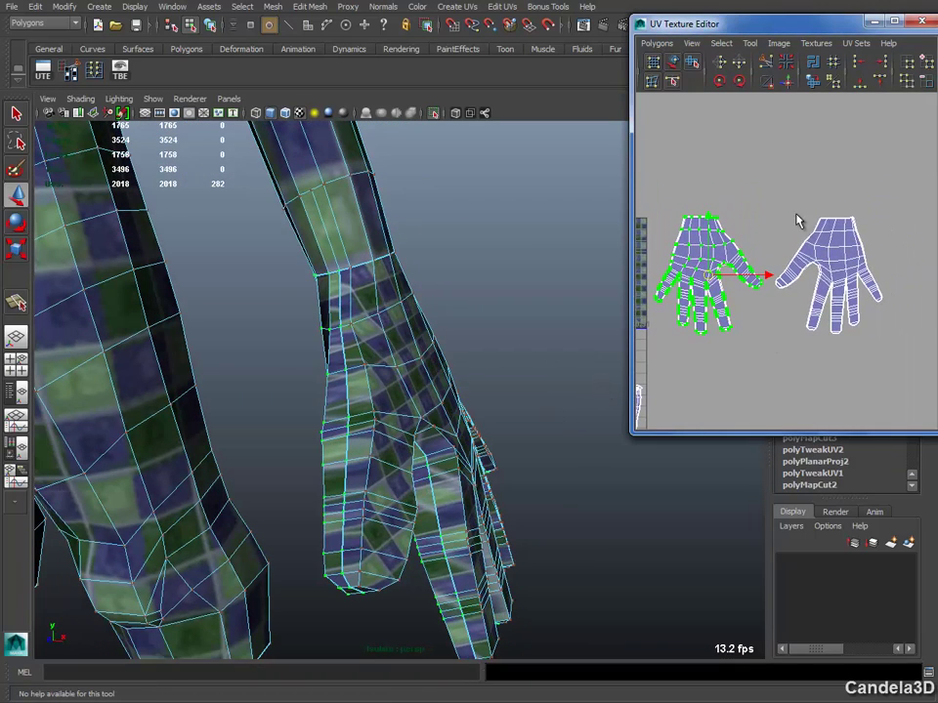
click(842, 261)
ctrl+right_drag(838, 260, 821, 264)
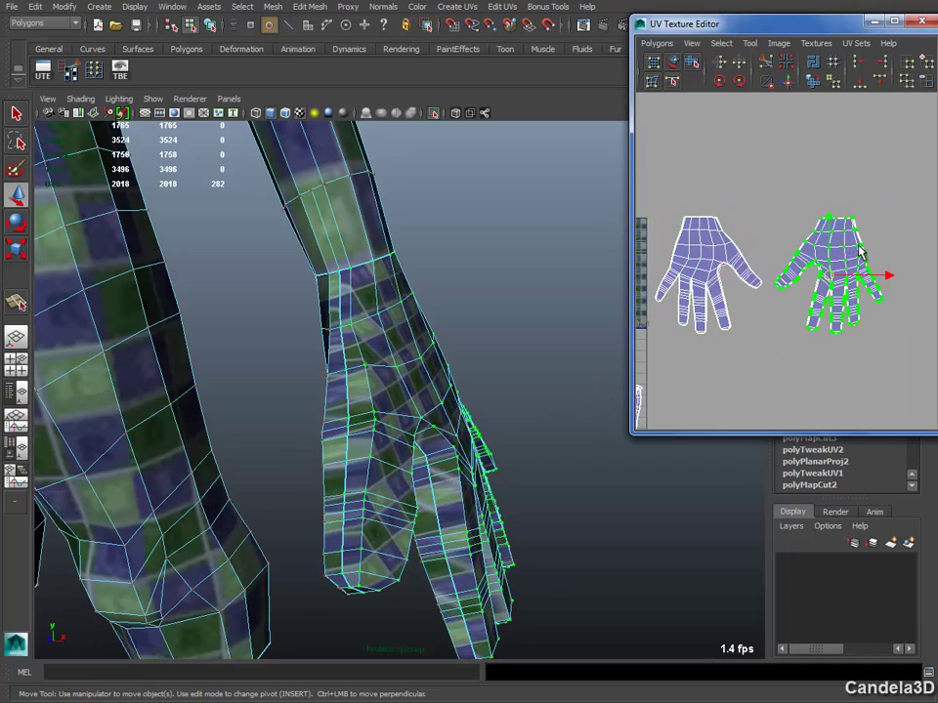
scroll(826, 283, up, 3)
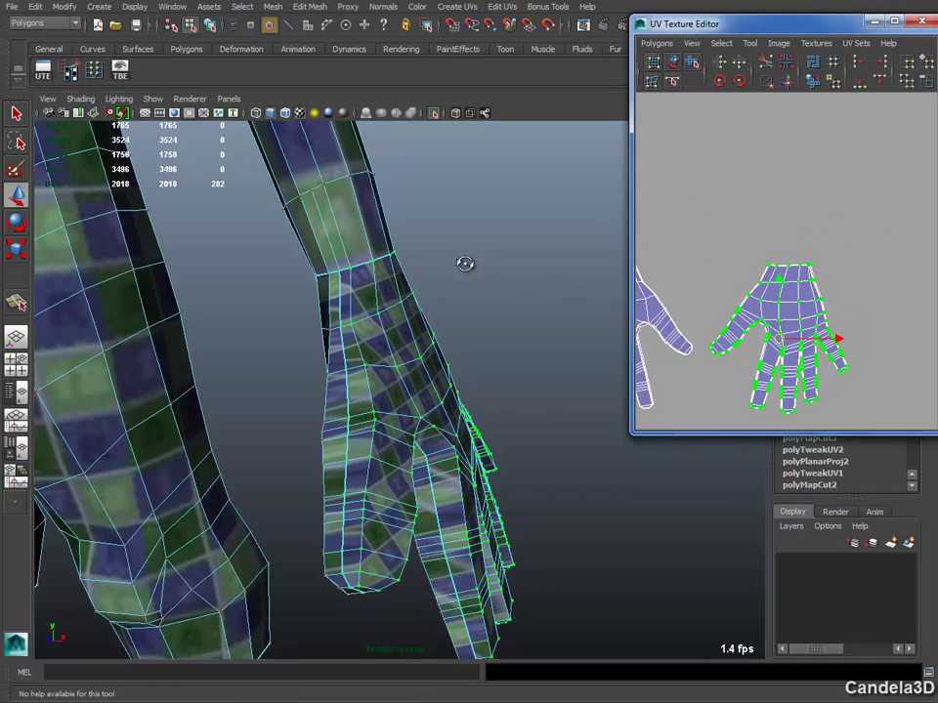
mouse_move(464, 264)
alt+mouse_down()
mouse_move(431, 293)
mouse_move(397, 377)
mouse_move(469, 391)
alt+mouse_up()
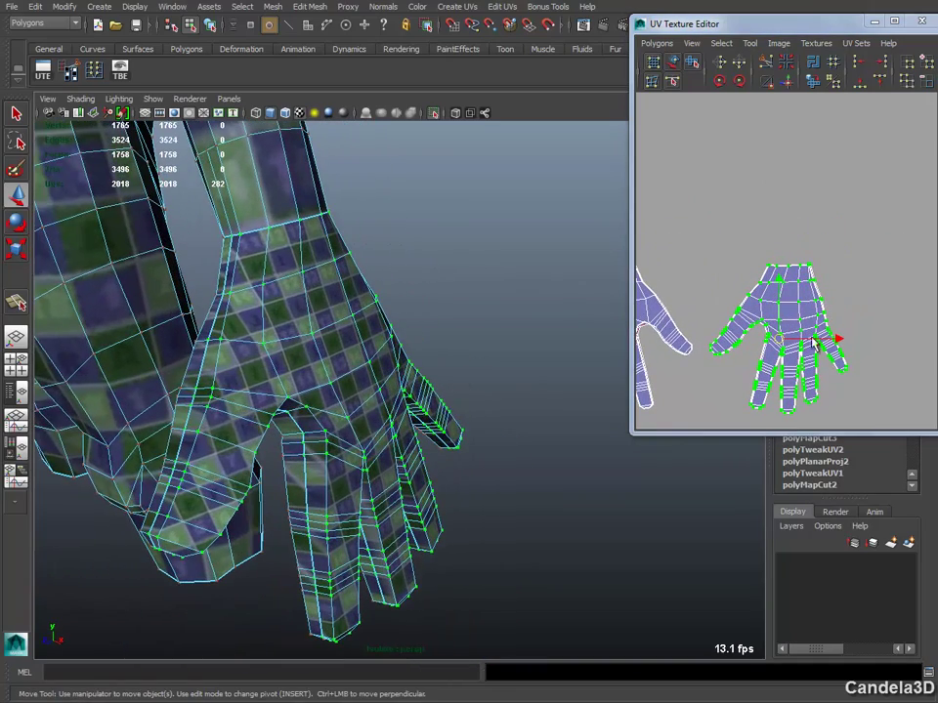
shift+click(788, 281)
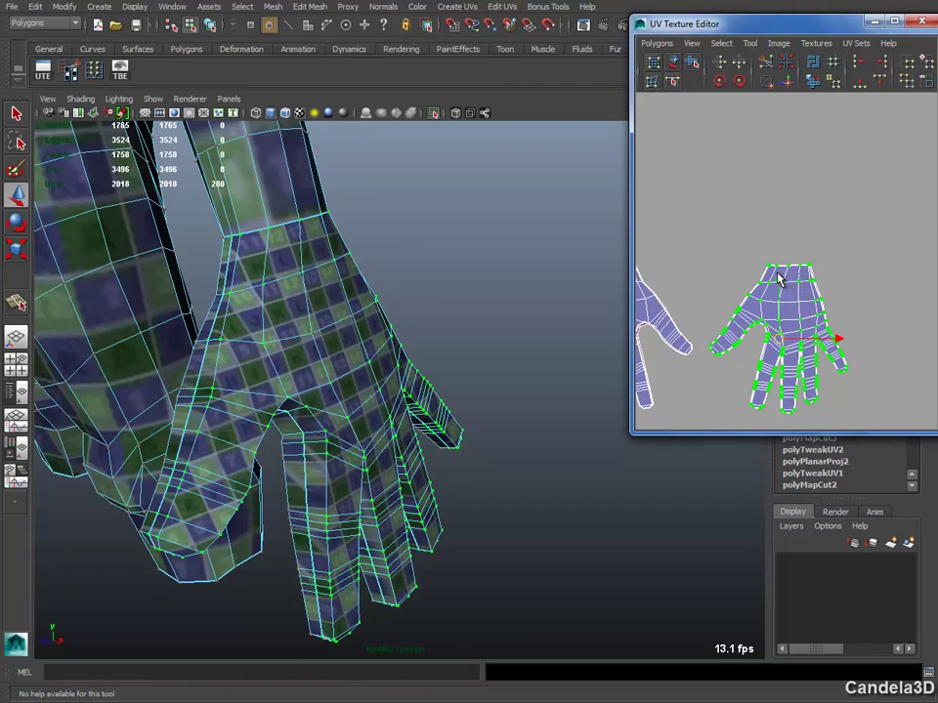
ctrl+click(782, 315)
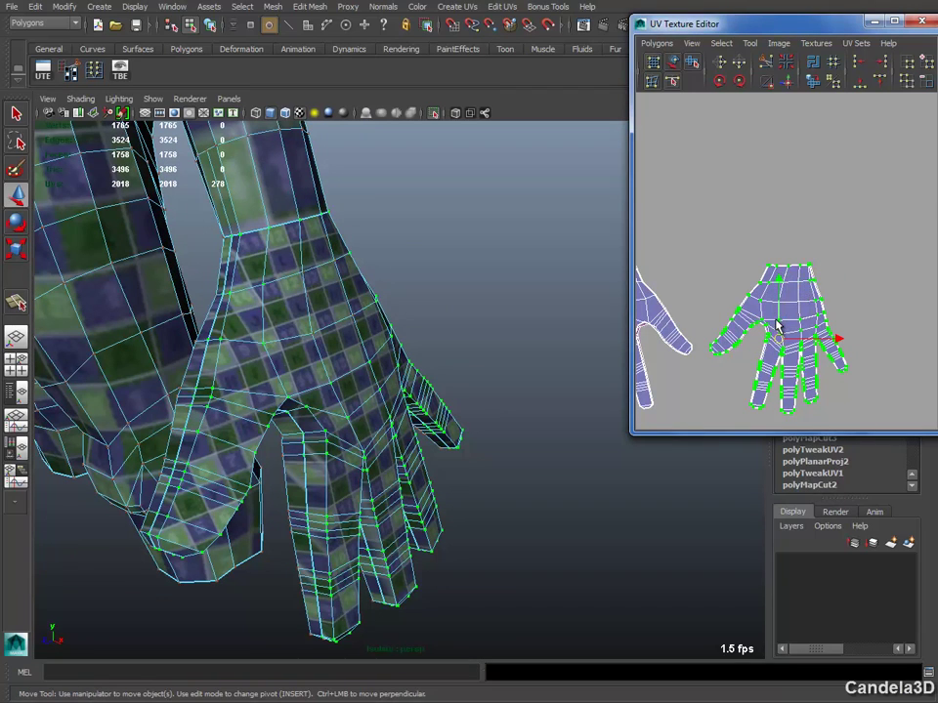
click(656, 43)
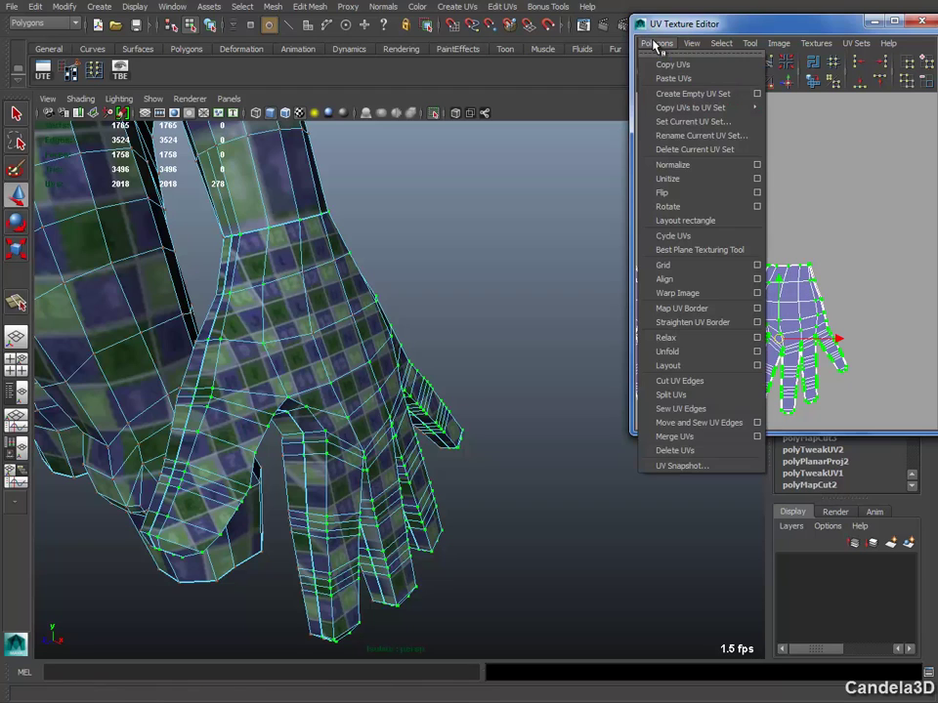
click(673, 350)
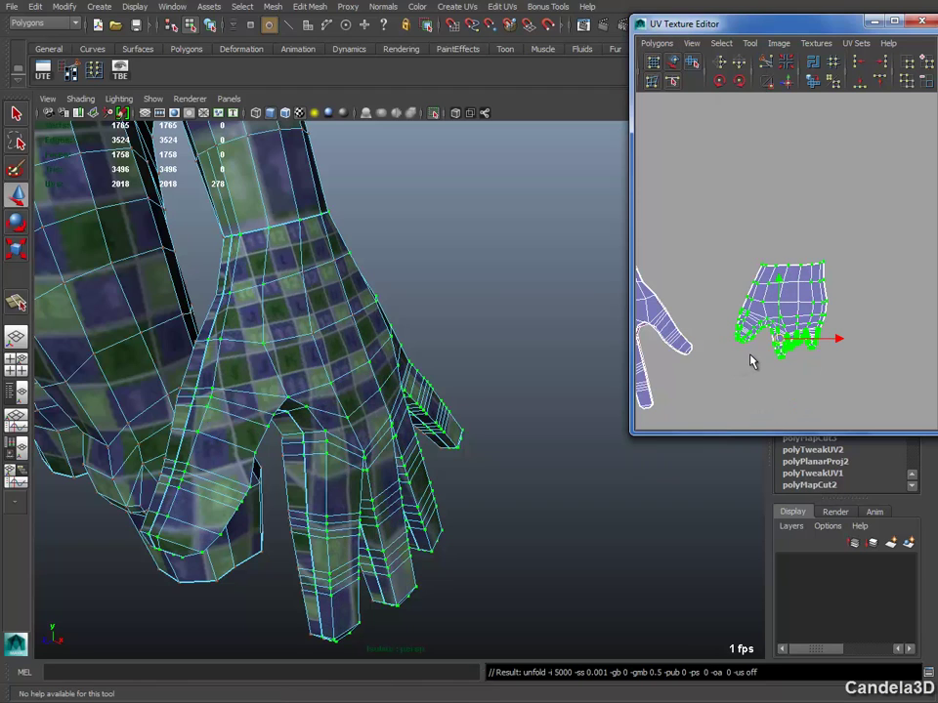
key(ctrl+z)
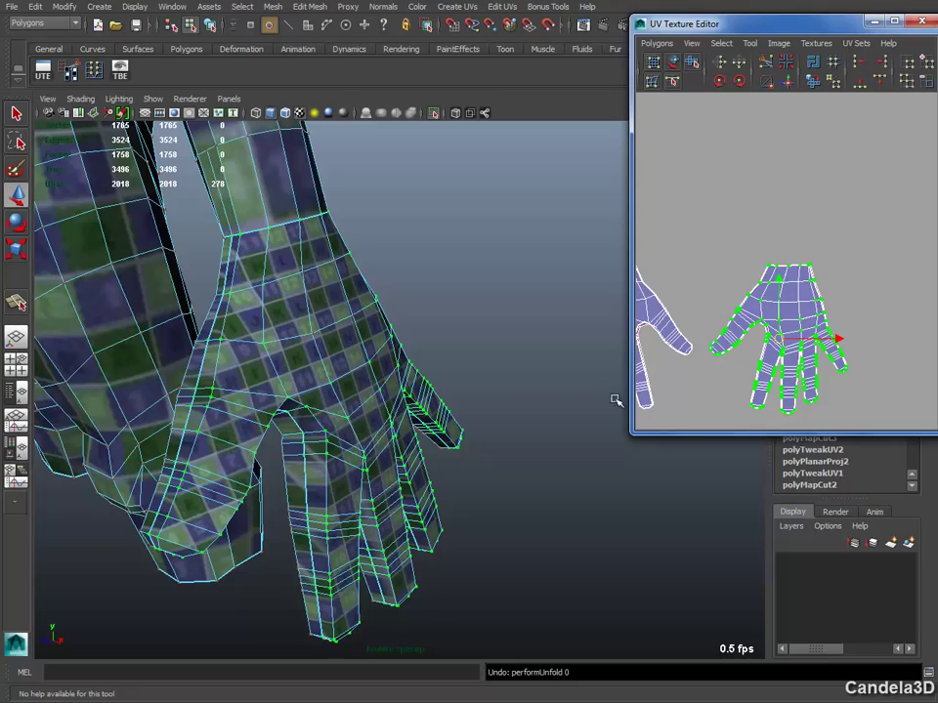
alt+middle_drag(429, 354, 478, 335)
mouse_move(477, 335)
alt+mouse_down()
mouse_move(477, 361)
mouse_move(450, 381)
alt+mouse_up()
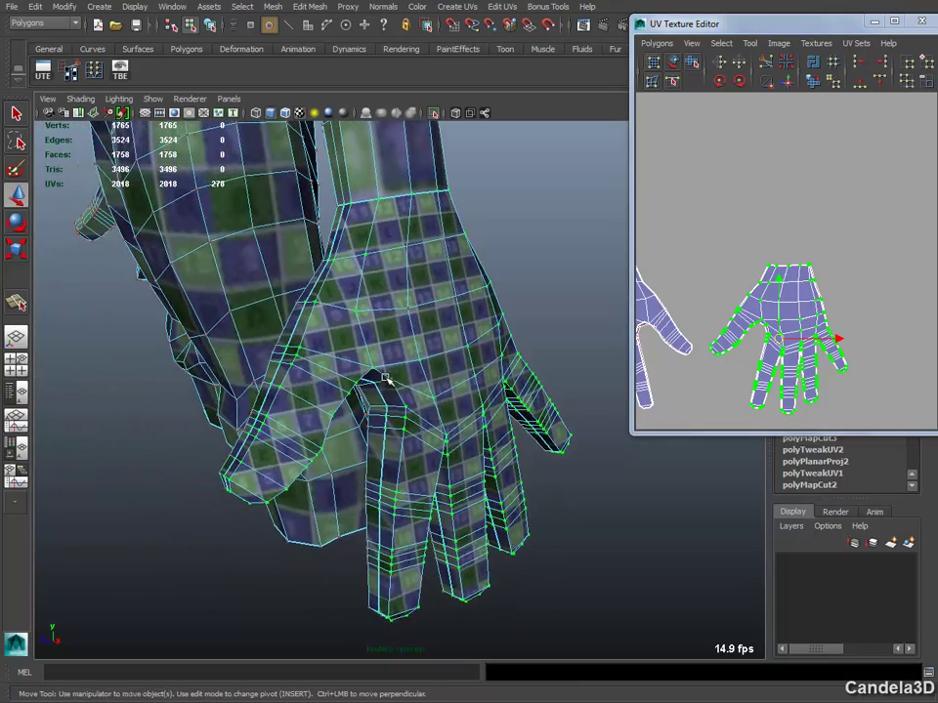
mouse_move(449, 381)
alt+right_down()
mouse_move(431, 398)
mouse_move(448, 400)
alt+right_up()
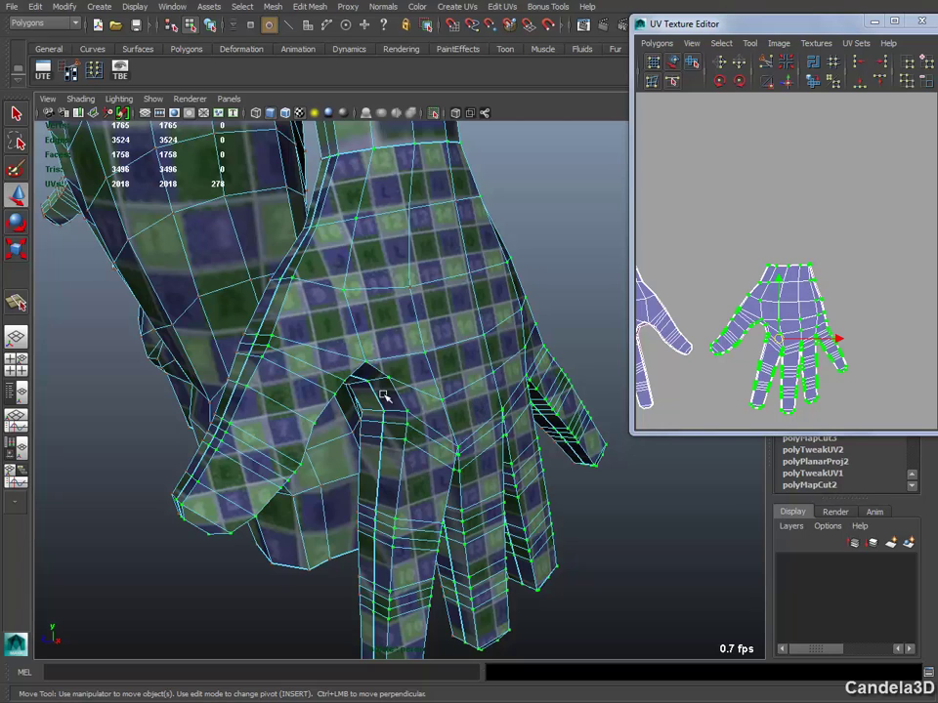
mouse_move(299, 416)
alt+mouse_down()
mouse_move(389, 385)
mouse_move(374, 327)
alt+mouse_up()
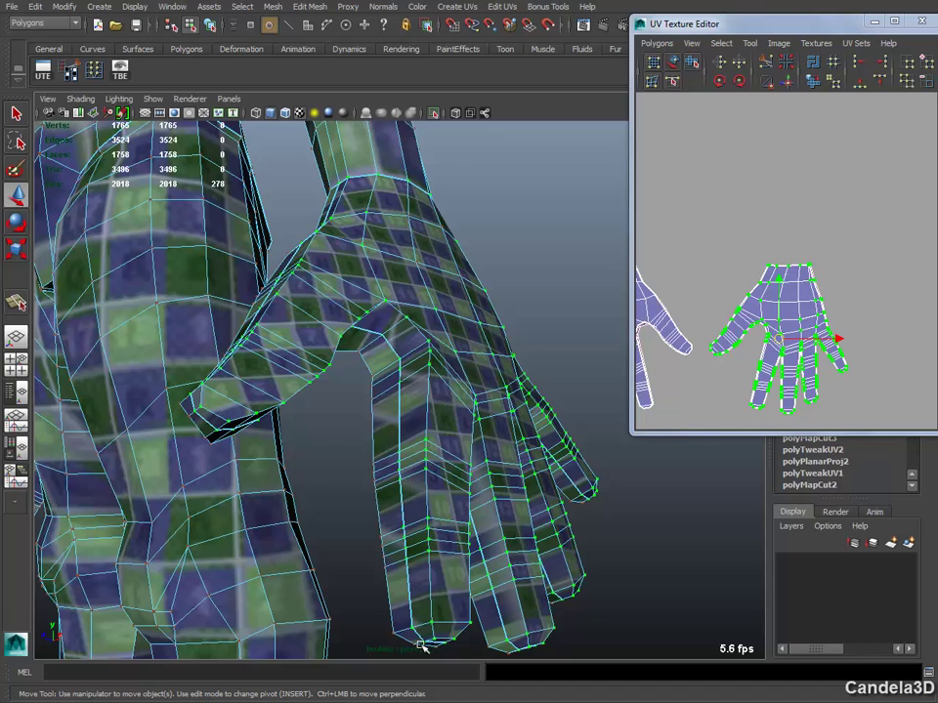
mouse_move(433, 579)
alt+mouse_down()
mouse_move(440, 509)
mouse_move(359, 300)
alt+mouse_up()
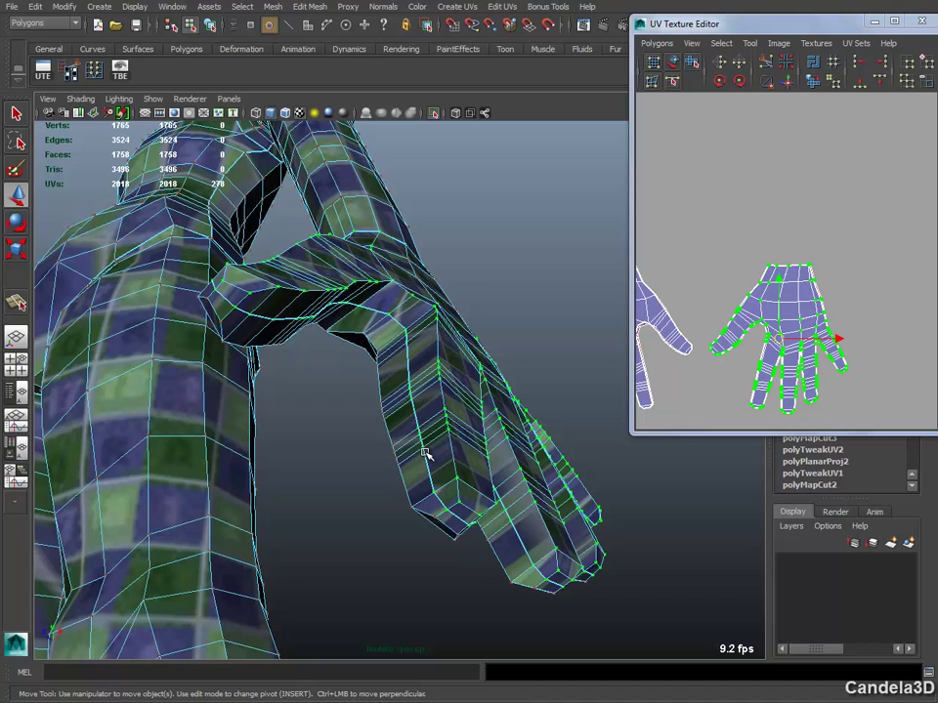
right_drag(425, 453, 416, 418)
- Select a finger edge loop, convert it To Shell for the hand UV shells, and frame them
double_click(415, 417)
alt+drag(415, 417, 334, 152)
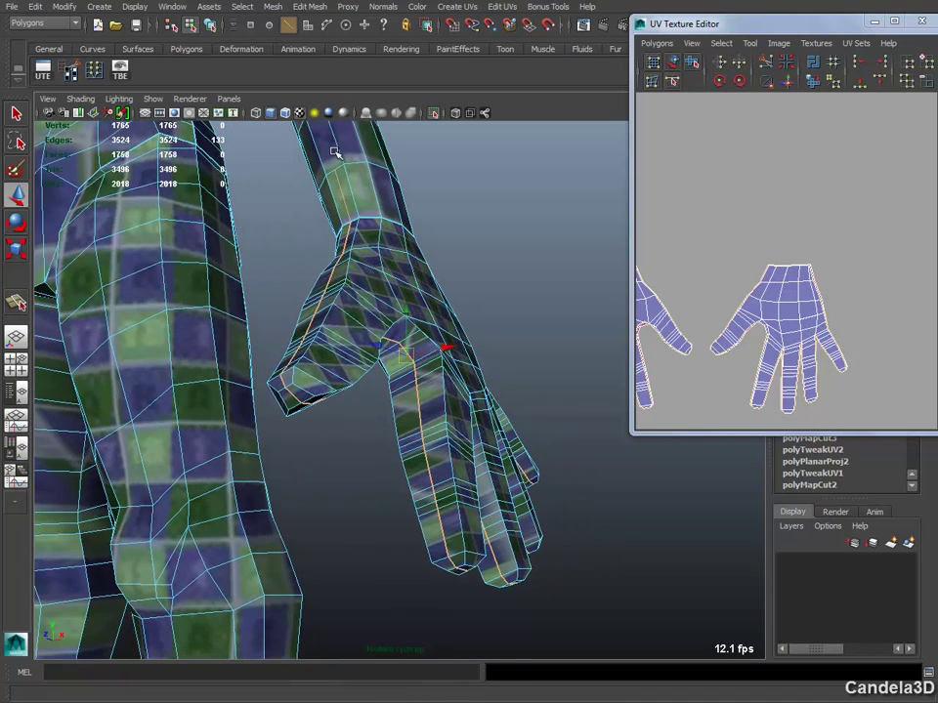
mouse_move(421, 161)
alt+mouse_down()
mouse_move(267, 167)
mouse_move(420, 175)
mouse_move(328, 193)
mouse_move(548, 234)
mouse_move(611, 224)
mouse_move(492, 255)
alt+mouse_up()
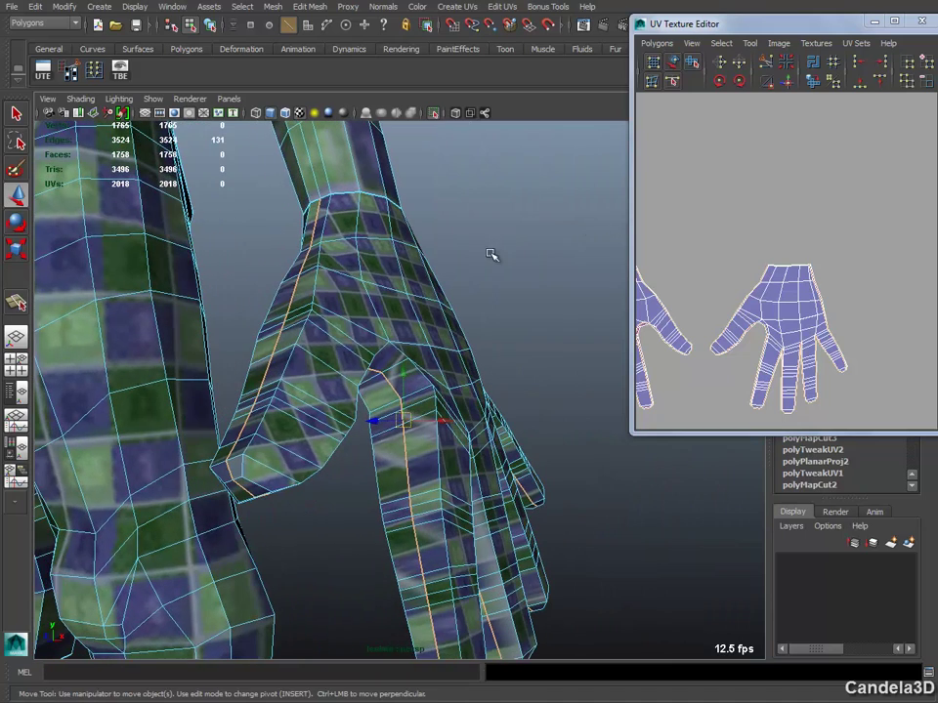
ctrl+right_click(397, 268)
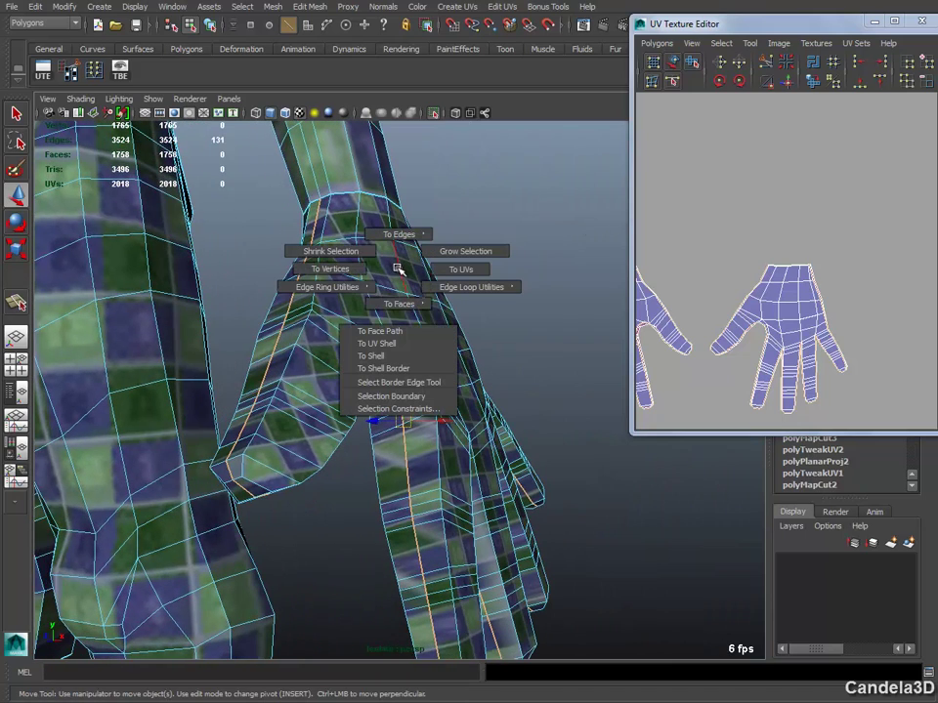
click(469, 269)
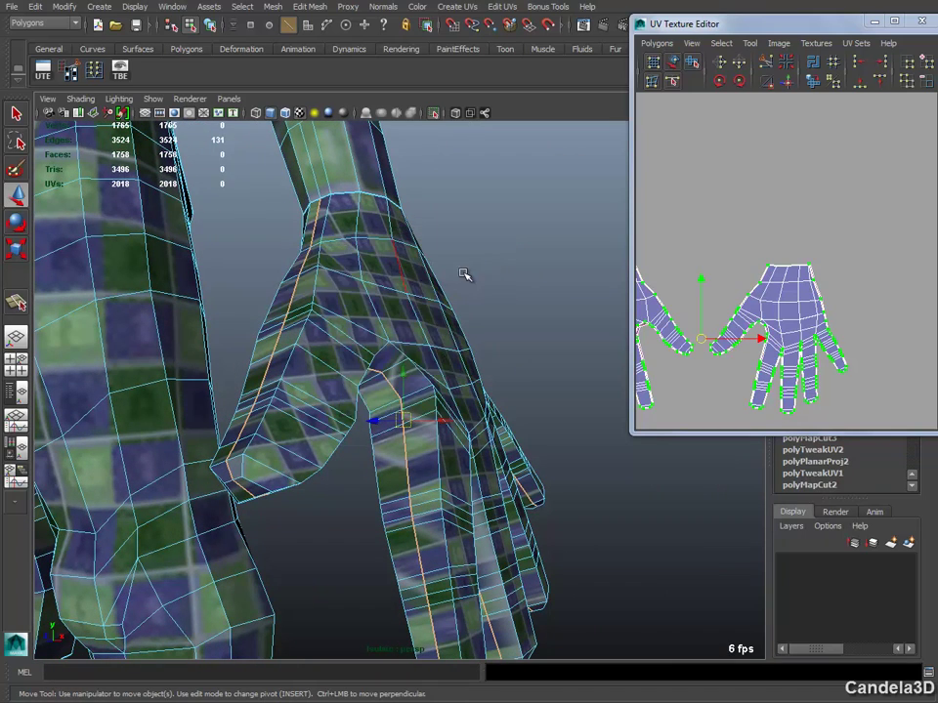
mouse_move(465, 274)
alt+mouse_down()
mouse_move(410, 285)
mouse_move(420, 283)
alt+mouse_up()
key(f)
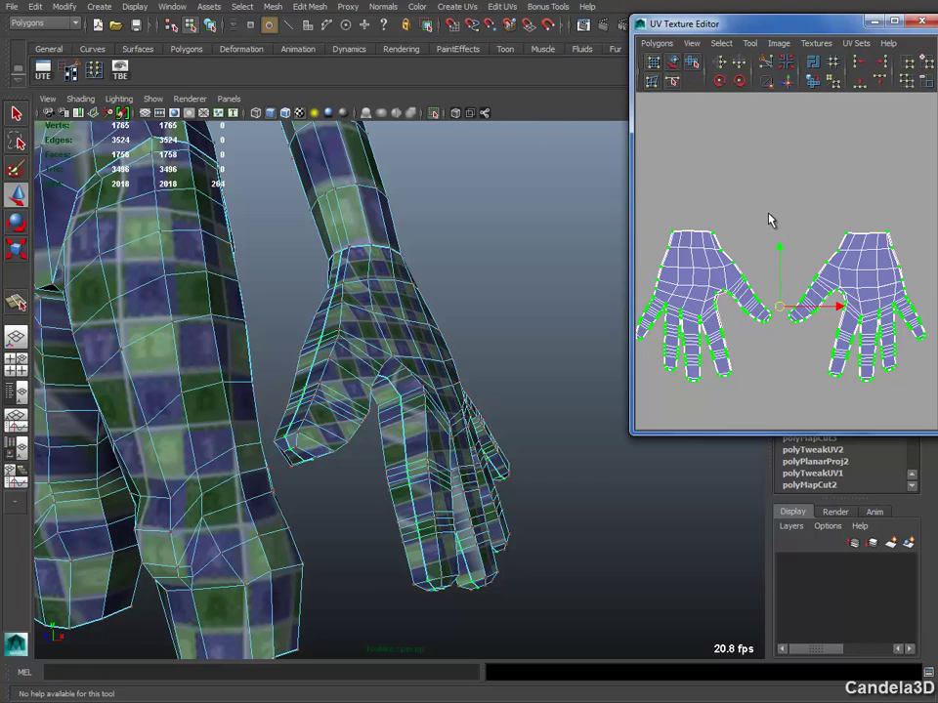
- Marquee only the right hand's UVs in the UV editor and bring up the Polygons menu
drag(769, 213, 636, 400)
mouse_move(749, 320)
alt+middle_down()
mouse_move(764, 298)
mouse_move(726, 271)
mouse_move(807, 279)
alt+middle_up()
alt+right_drag(807, 278, 723, 292)
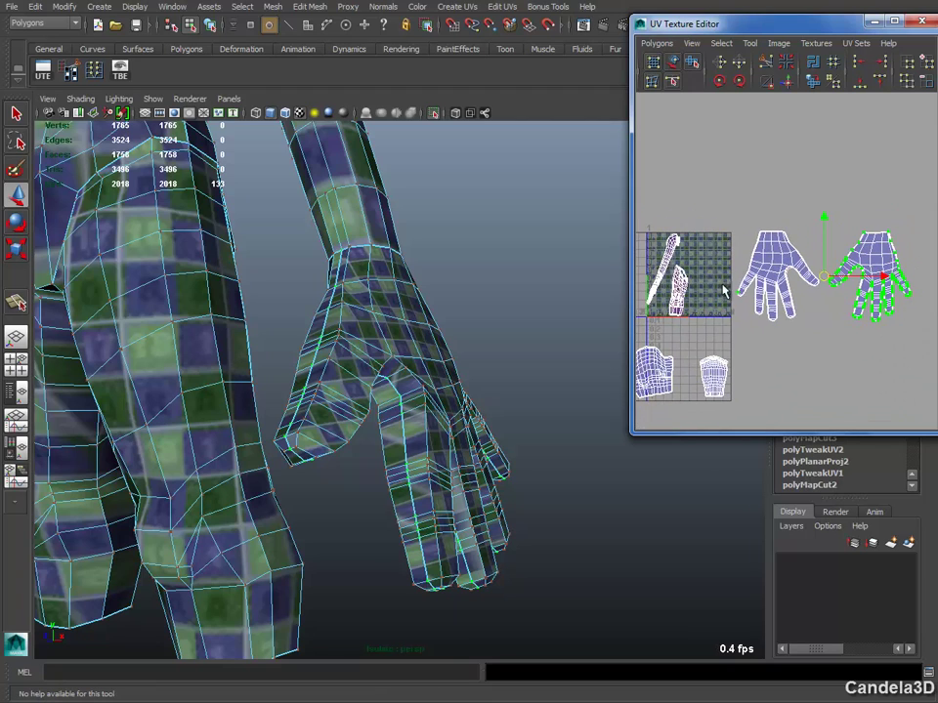
alt+middle_drag(741, 290, 764, 304)
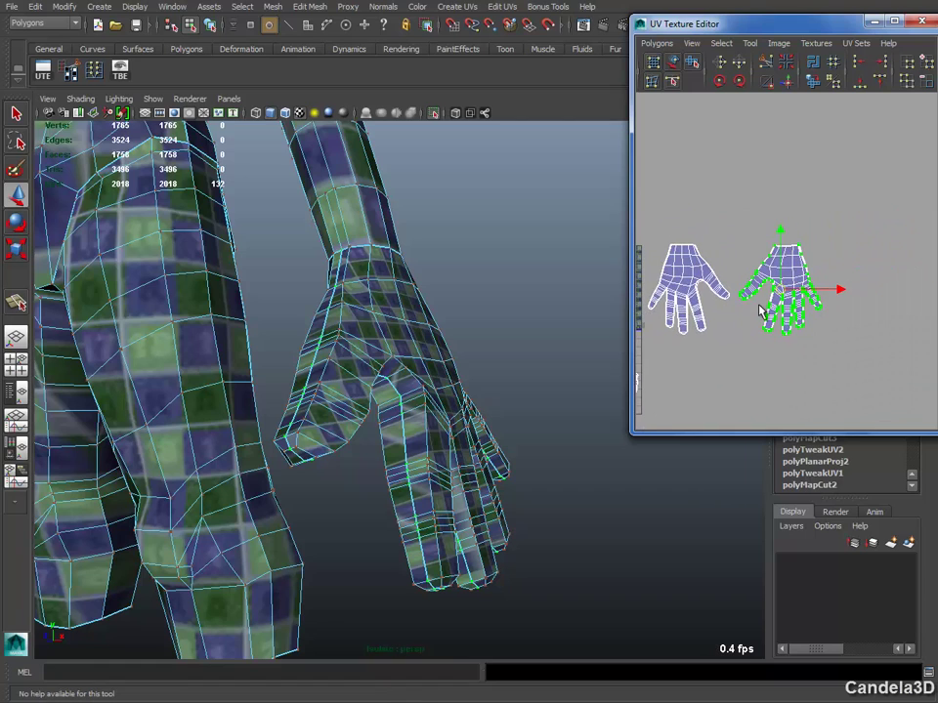
mouse_move(763, 304)
alt+right_down()
mouse_move(863, 320)
mouse_move(842, 306)
alt+right_up()
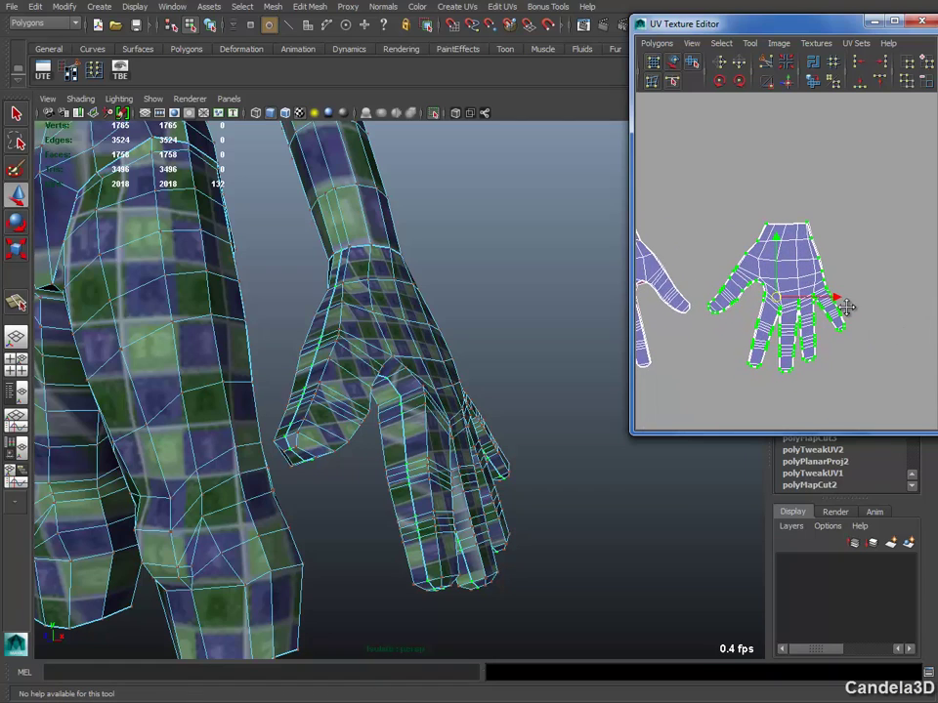
click(657, 42)
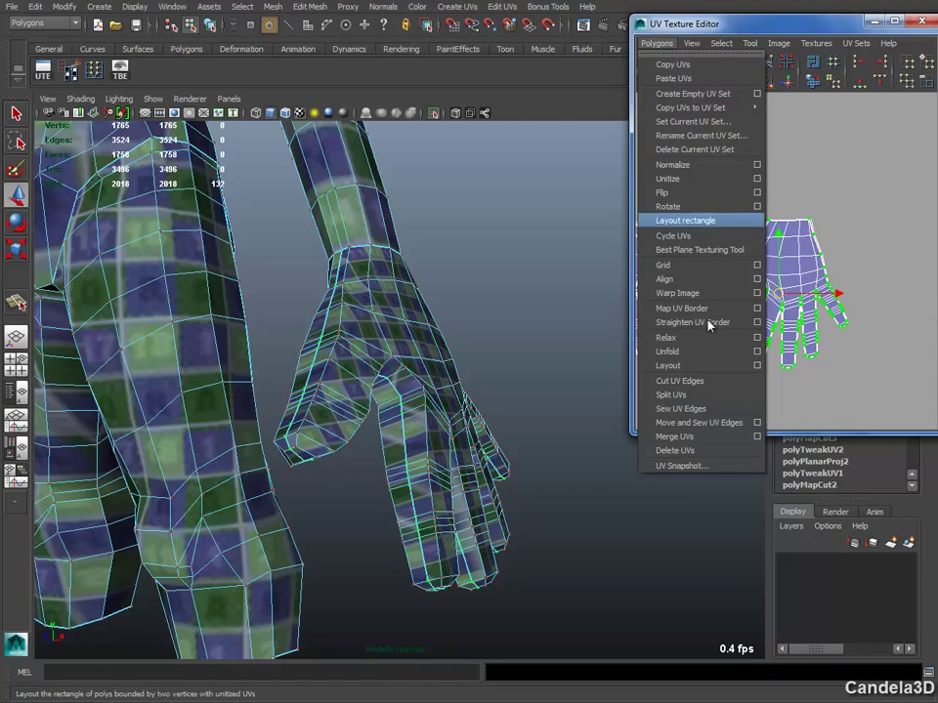
click(691, 351)
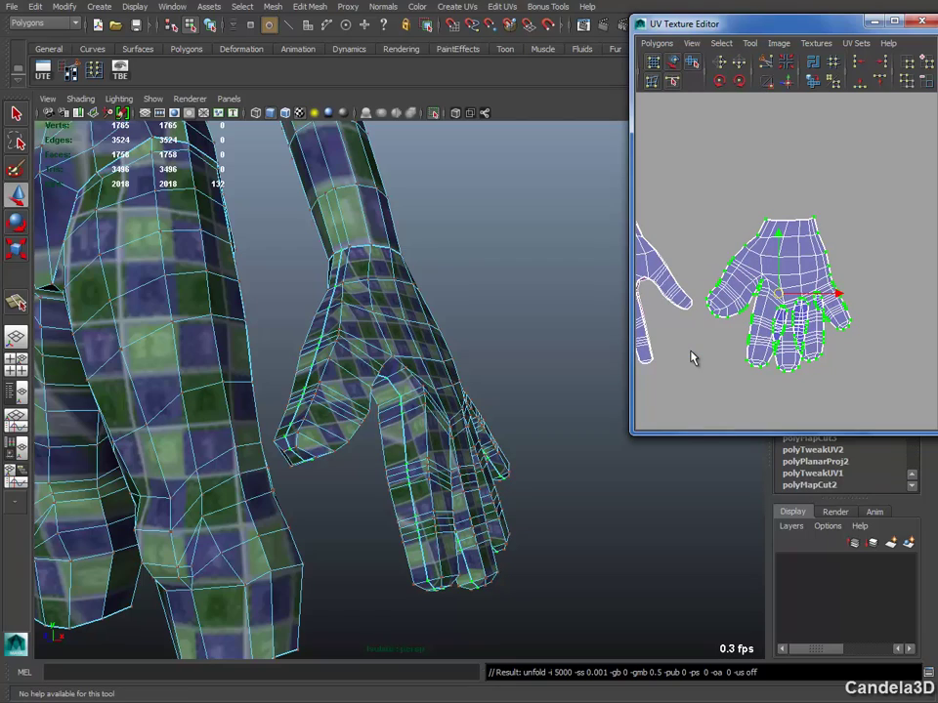
mouse_move(536, 374)
alt+mouse_down()
mouse_move(414, 348)
mouse_move(420, 322)
alt+mouse_up()
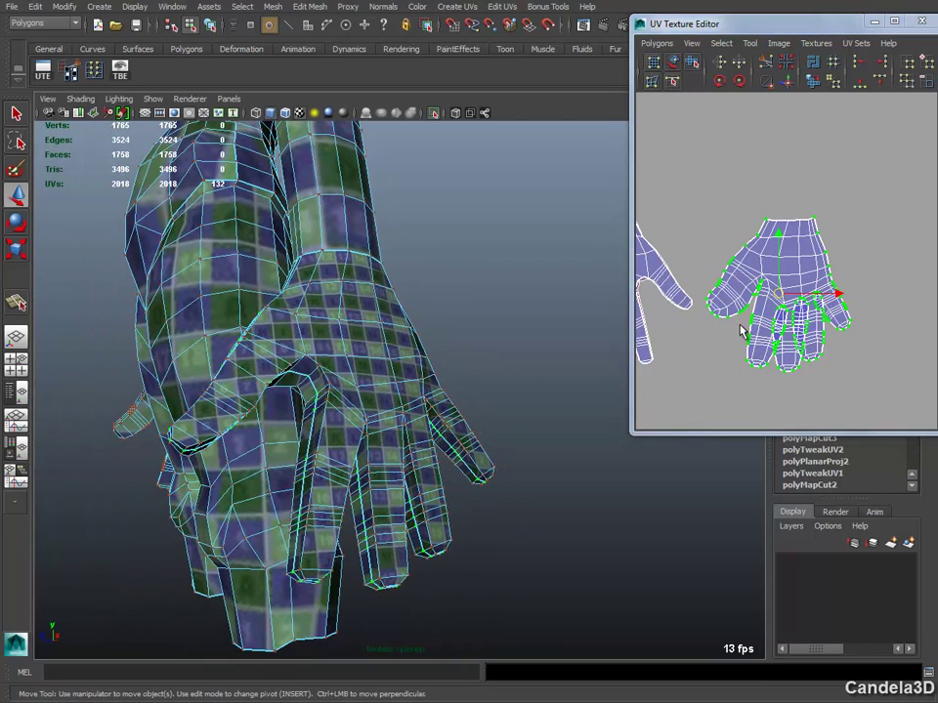
mouse_move(743, 328)
alt+right_down()
mouse_move(864, 361)
mouse_move(850, 376)
alt+right_up()
alt+middle_drag(850, 376, 817, 307)
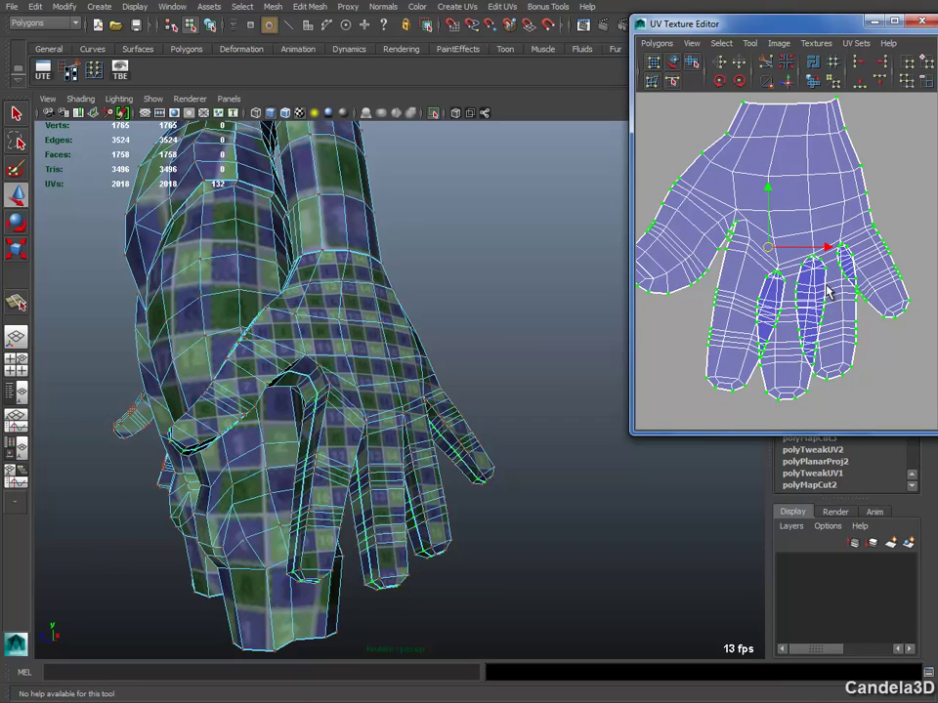
mouse_move(475, 328)
alt+mouse_down()
mouse_move(435, 306)
mouse_move(459, 313)
alt+mouse_up()
alt+middle_drag(791, 303, 758, 299)
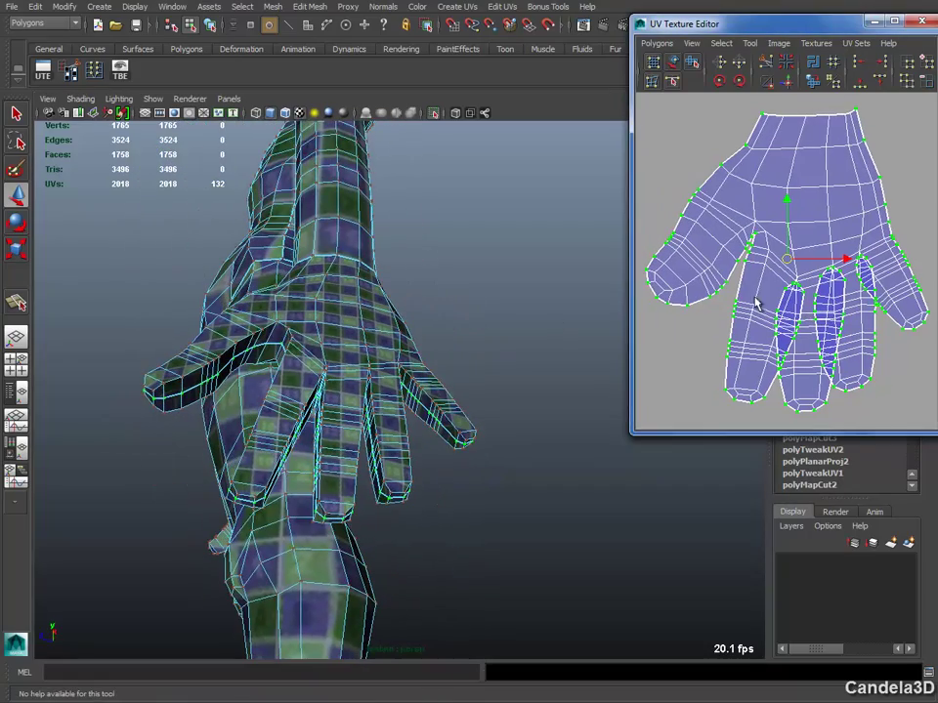
alt+drag(424, 349, 310, 397)
alt+drag(299, 281, 488, 390)
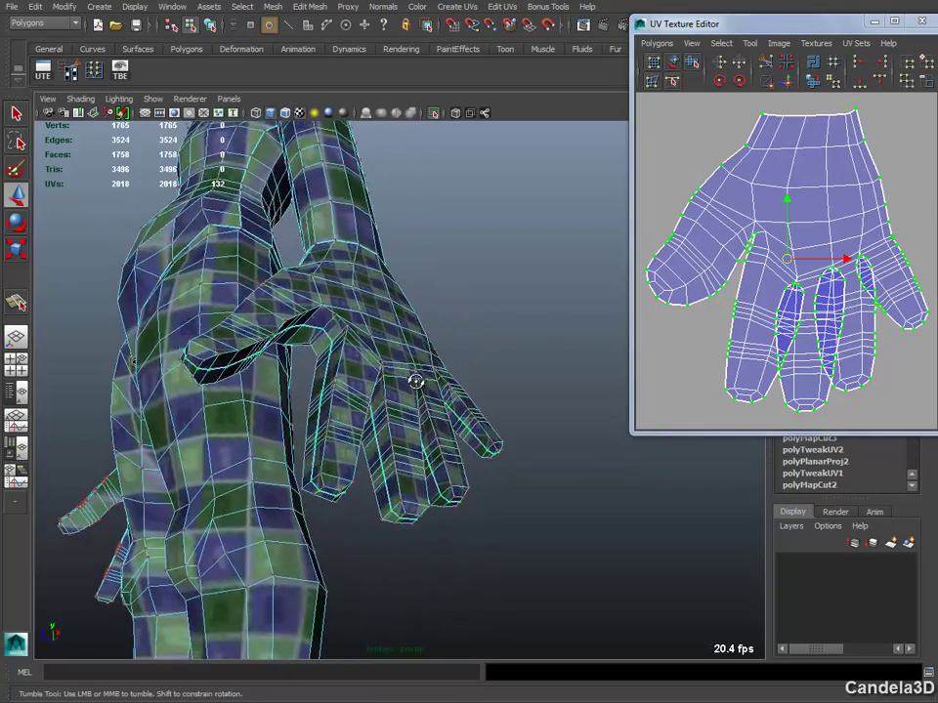
mouse_move(803, 281)
alt+right_down()
mouse_move(829, 293)
mouse_move(743, 289)
mouse_move(797, 313)
alt+right_up()
scroll(804, 265, up, 2)
mouse_move(414, 299)
alt+right_down()
mouse_move(521, 328)
mouse_move(460, 352)
mouse_move(508, 383)
alt+right_up()
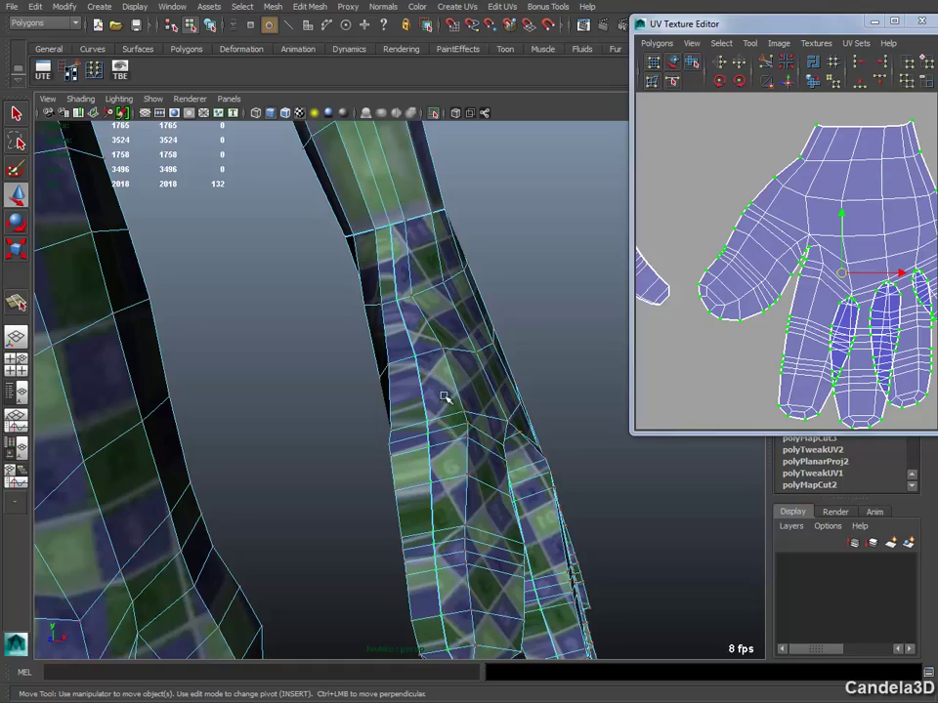
mouse_move(442, 397)
alt+mouse_down()
mouse_move(477, 425)
mouse_move(456, 393)
mouse_move(863, 420)
mouse_move(899, 309)
mouse_move(884, 305)
mouse_move(898, 327)
alt+mouse_up()
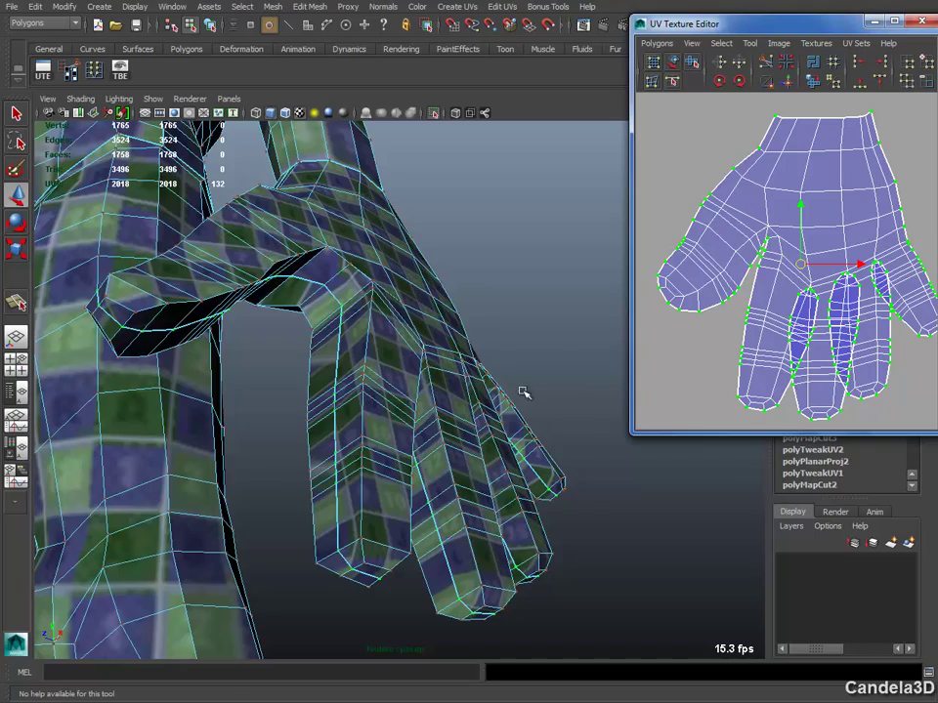
mouse_move(522, 392)
alt+mouse_down()
mouse_move(389, 356)
mouse_move(328, 366)
mouse_move(410, 390)
mouse_move(601, 219)
mouse_move(625, 217)
alt+mouse_up()
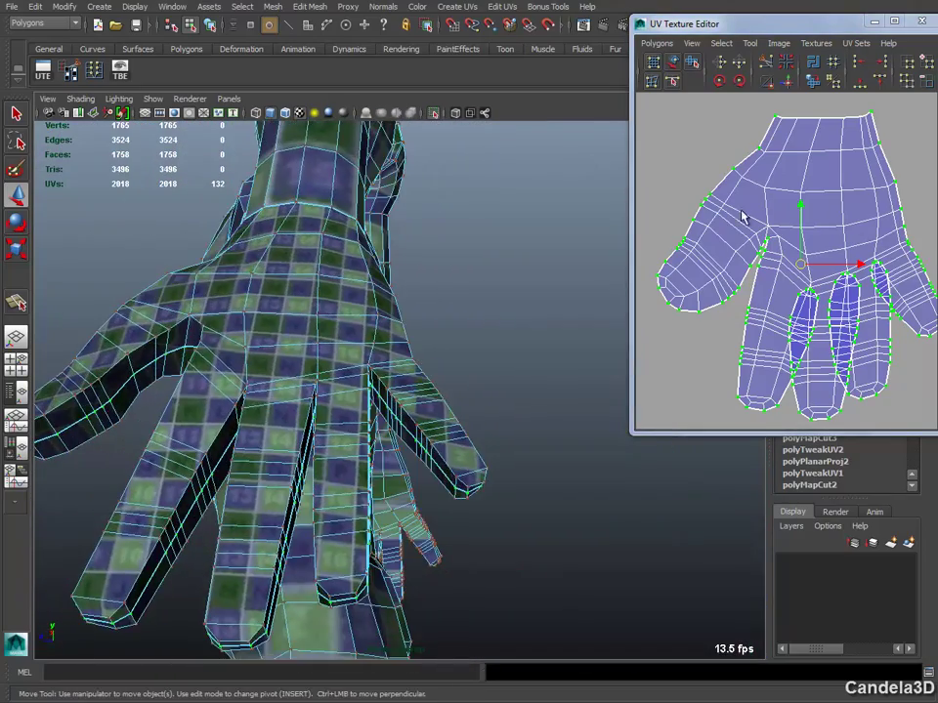
scroll(742, 217, up, 2)
scroll(771, 235, down, 3)
scroll(762, 247, down, 2)
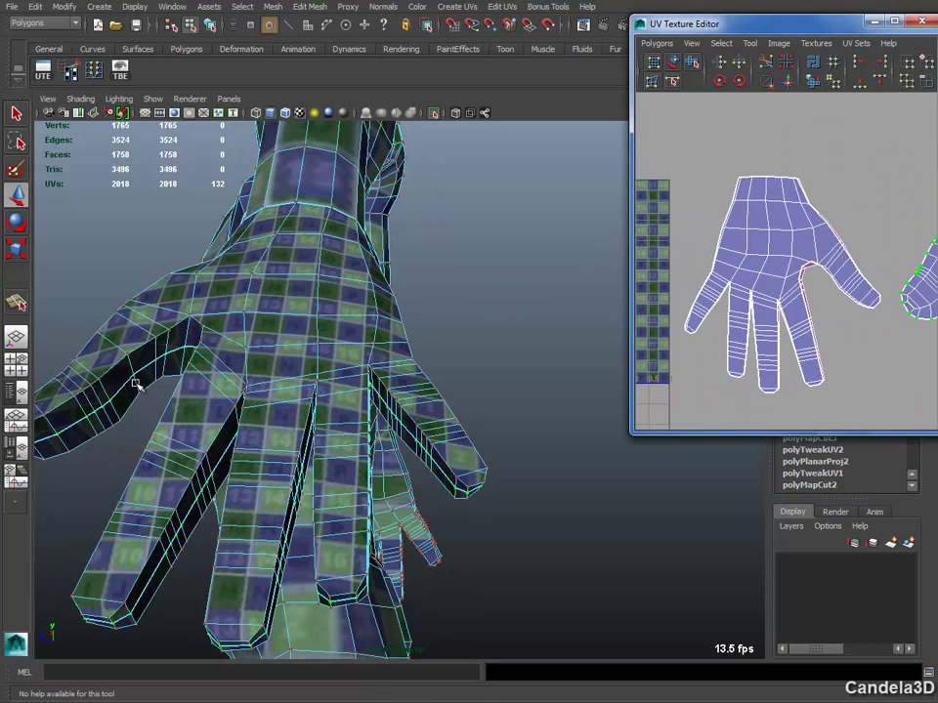
- Select the finger edge loop on the hand, drop one stray edge, and convert the edges to UVs
alt+drag(142, 379, 180, 339)
right_click(180, 337)
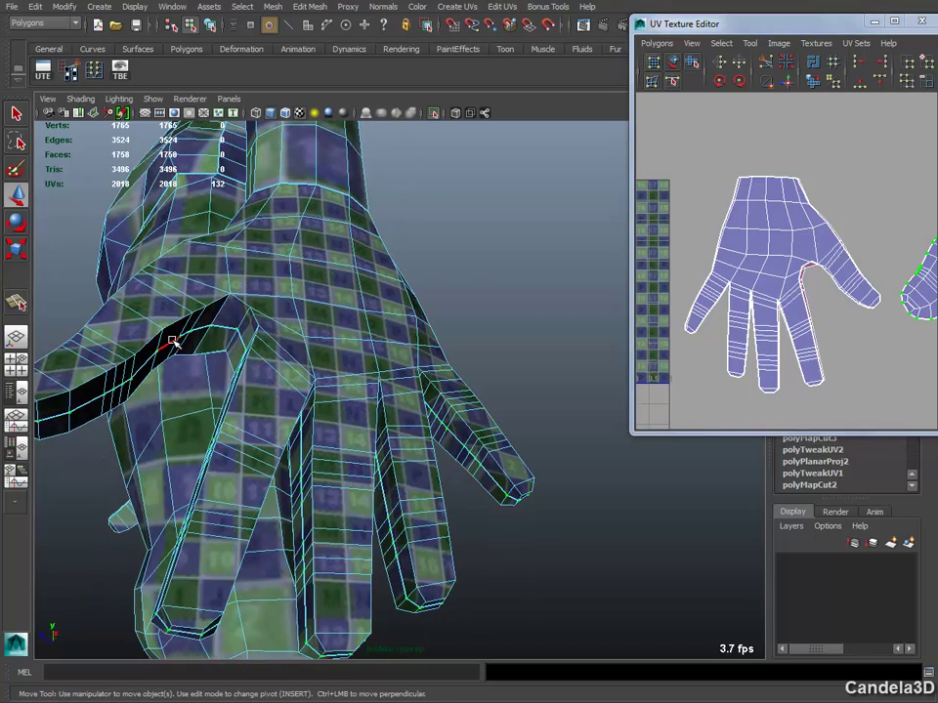
double_click(172, 341)
mouse_move(266, 335)
alt+mouse_down()
mouse_move(273, 352)
mouse_move(274, 271)
mouse_move(351, 267)
mouse_move(434, 304)
alt+mouse_up()
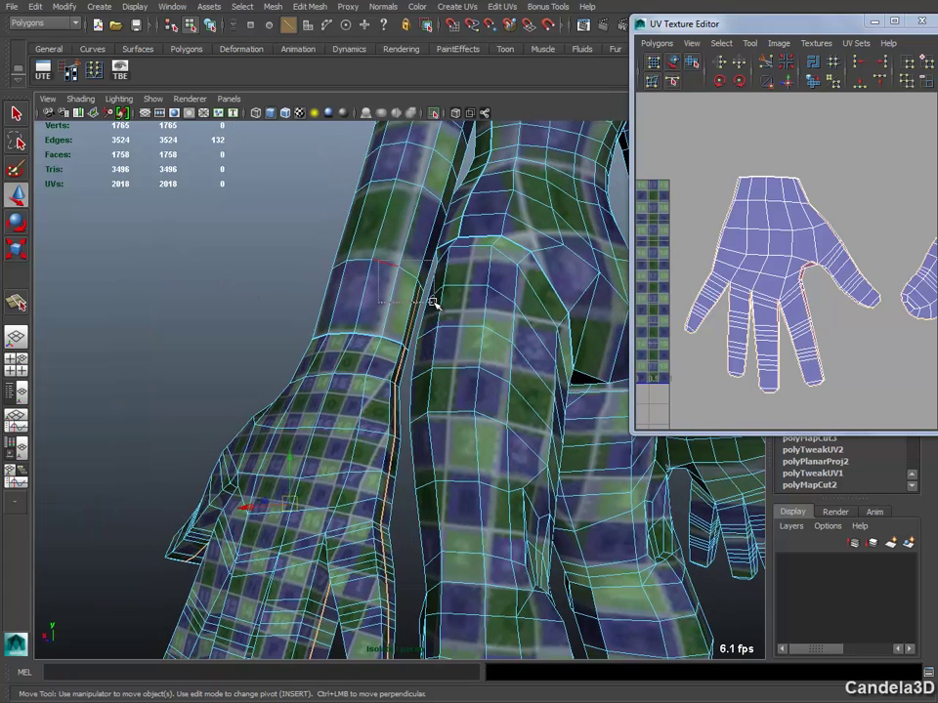
ctrl+click(432, 304)
ctrl+right_drag(330, 367, 397, 357)
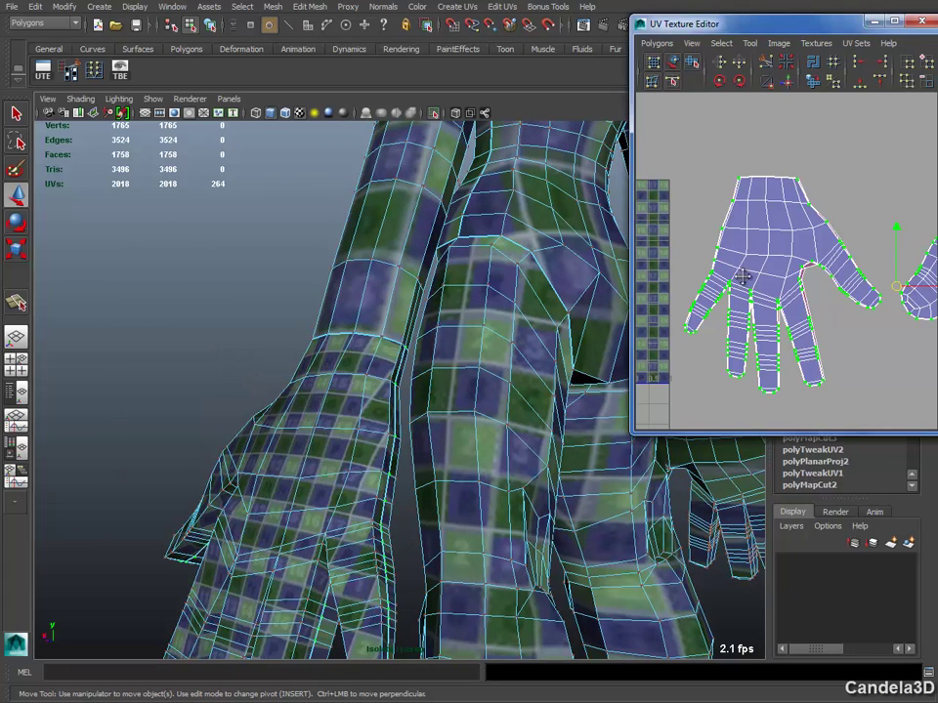
scroll(743, 272, down, 2)
alt+middle_drag(889, 293, 836, 314)
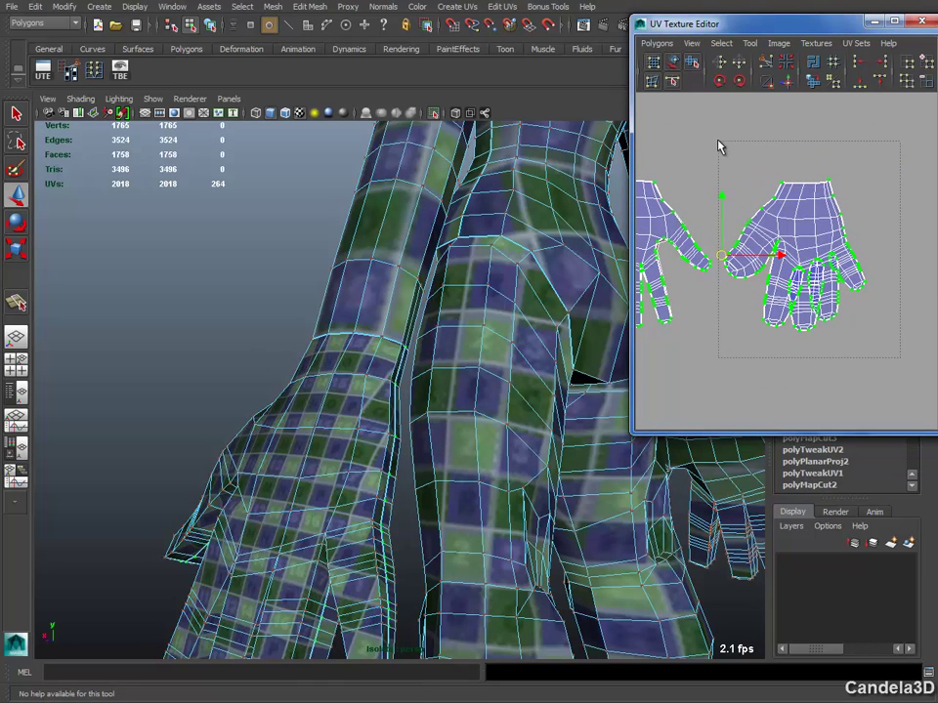
key(w)
alt+middle_drag(720, 213, 807, 230)
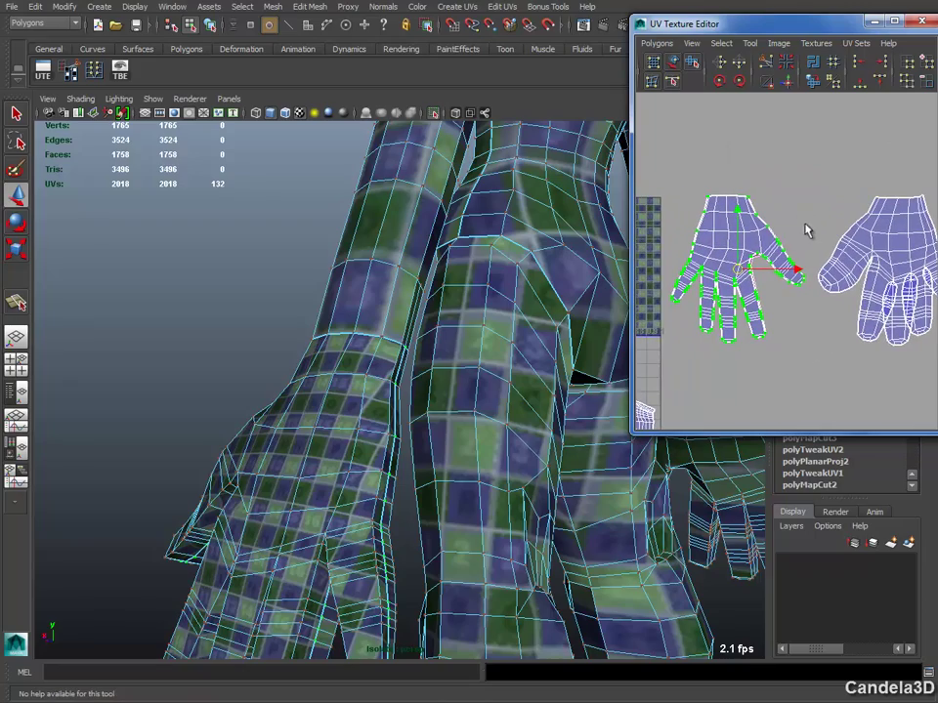
alt+drag(605, 309, 273, 359)
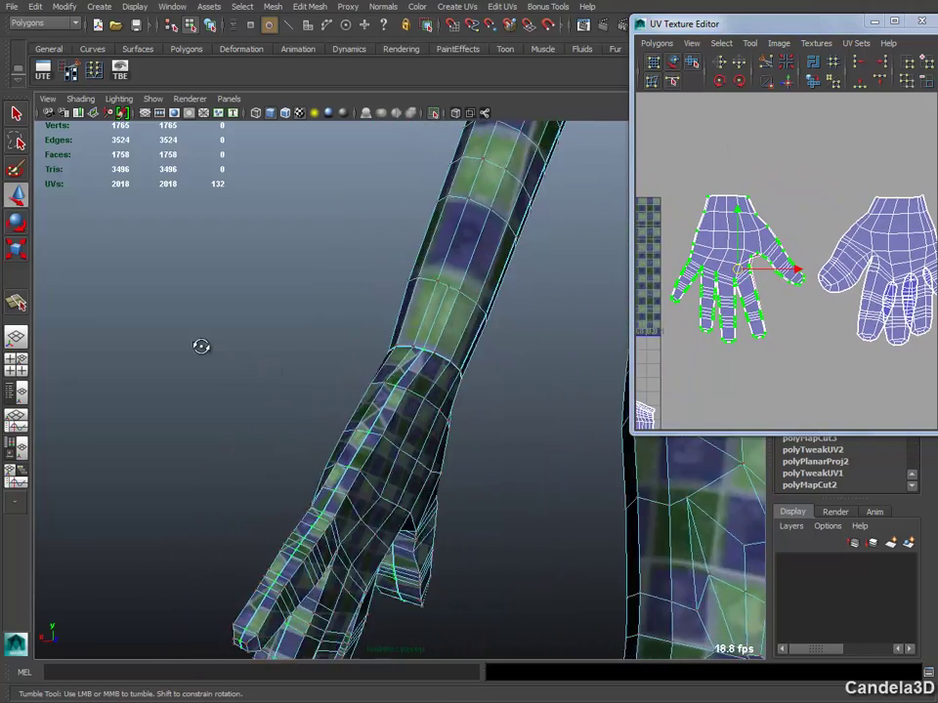
alt+drag(387, 418, 412, 339)
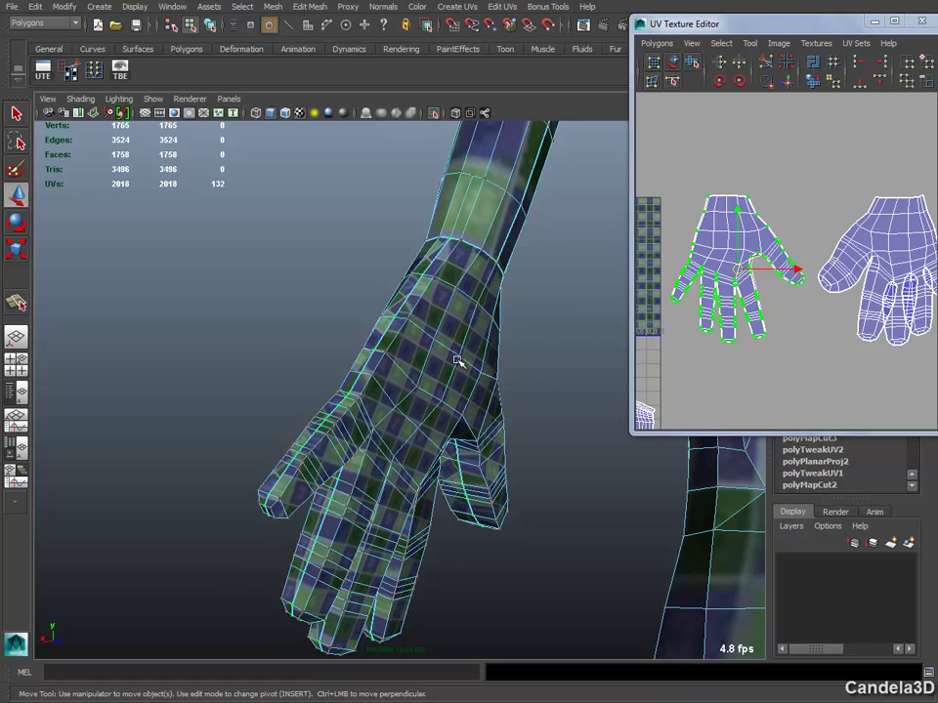
- Apply Polygons > Unfold to flatten the hand's UV shell, then check the result
click(656, 43)
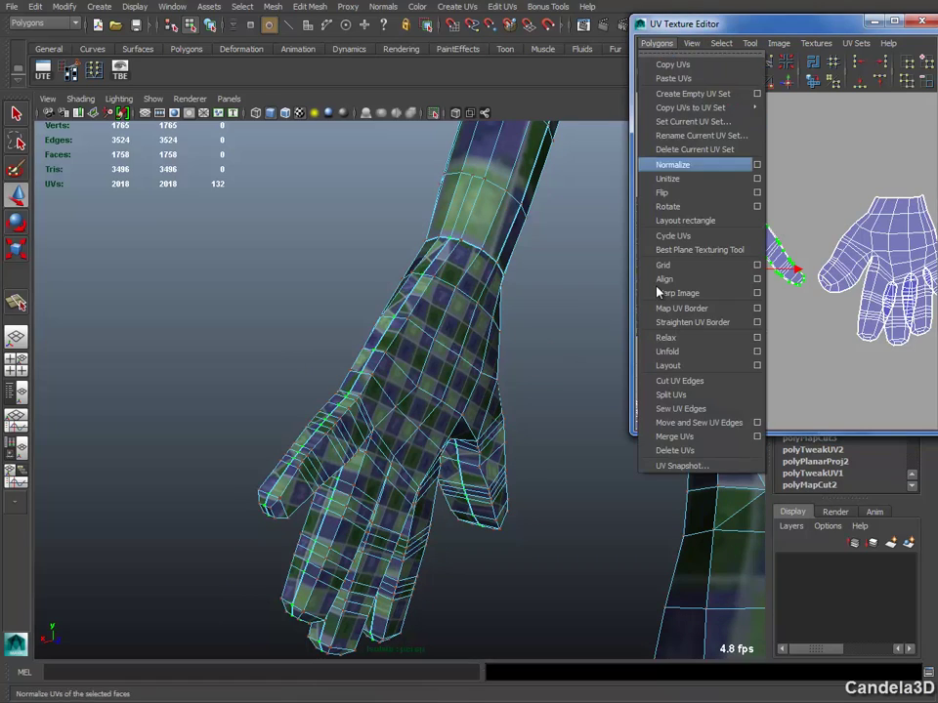
click(690, 355)
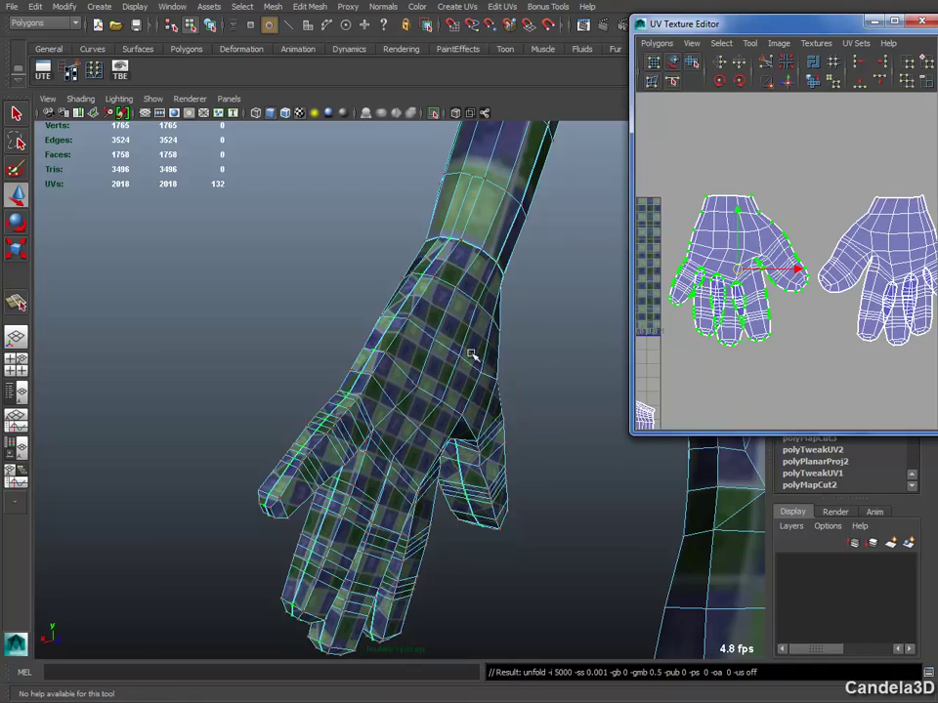
mouse_move(372, 375)
alt+mouse_down()
mouse_move(603, 385)
mouse_move(430, 365)
mouse_move(375, 337)
alt+mouse_up()
right_drag(374, 337, 429, 335)
scroll(796, 288, down, 3)
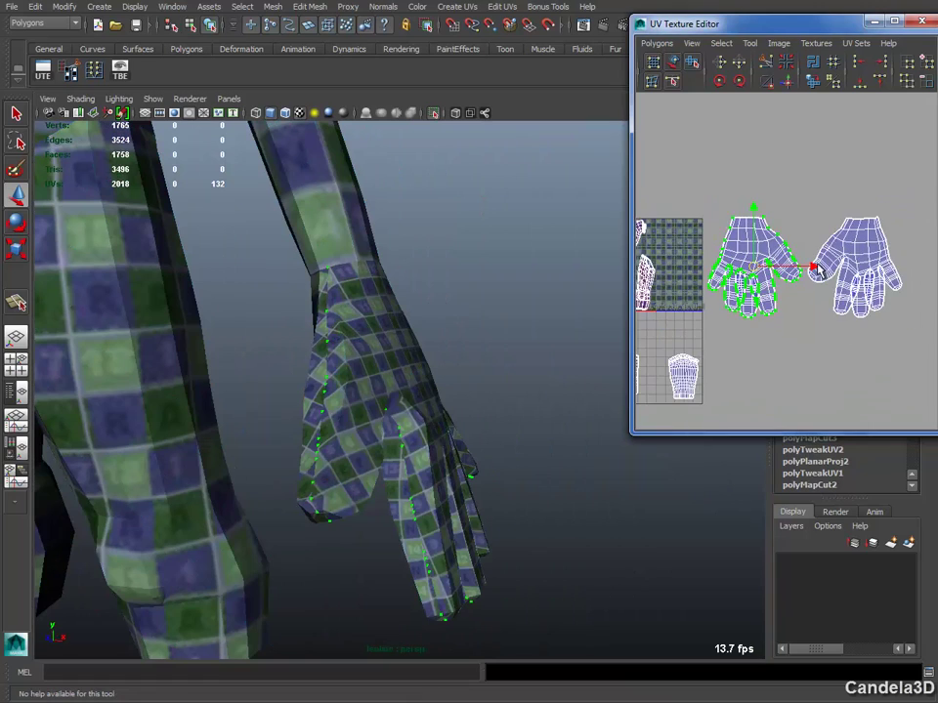
alt+middle_drag(796, 288, 863, 291)
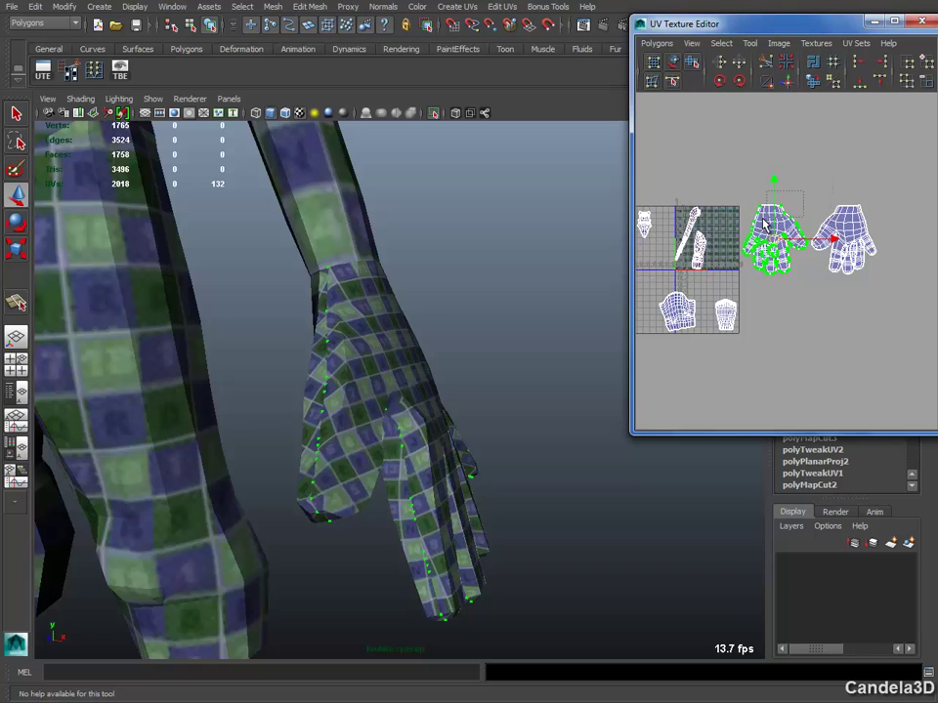
scroll(760, 231, down, 1)
alt+middle_drag(759, 230, 758, 275)
right_drag(774, 267, 710, 256)
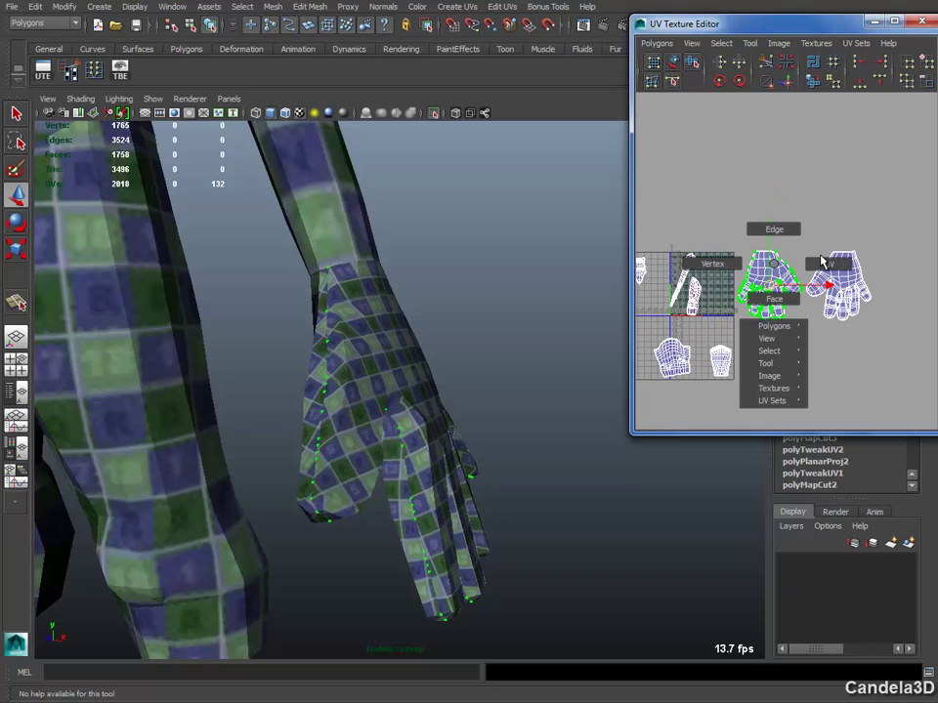
scroll(710, 256, up, 1)
scroll(710, 256, up, 2)
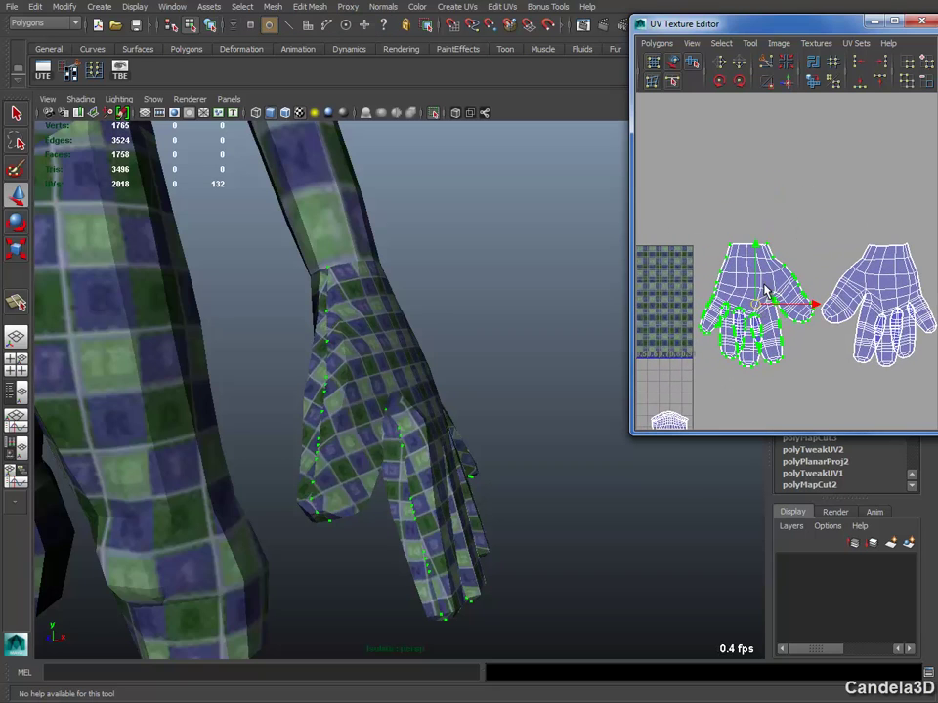
- Undo the accidental shell tilt, then move the hand UV shell up and to the right
drag(772, 245, 789, 231)
key(ctrl+z)
ctrl+right_drag(771, 285, 782, 298)
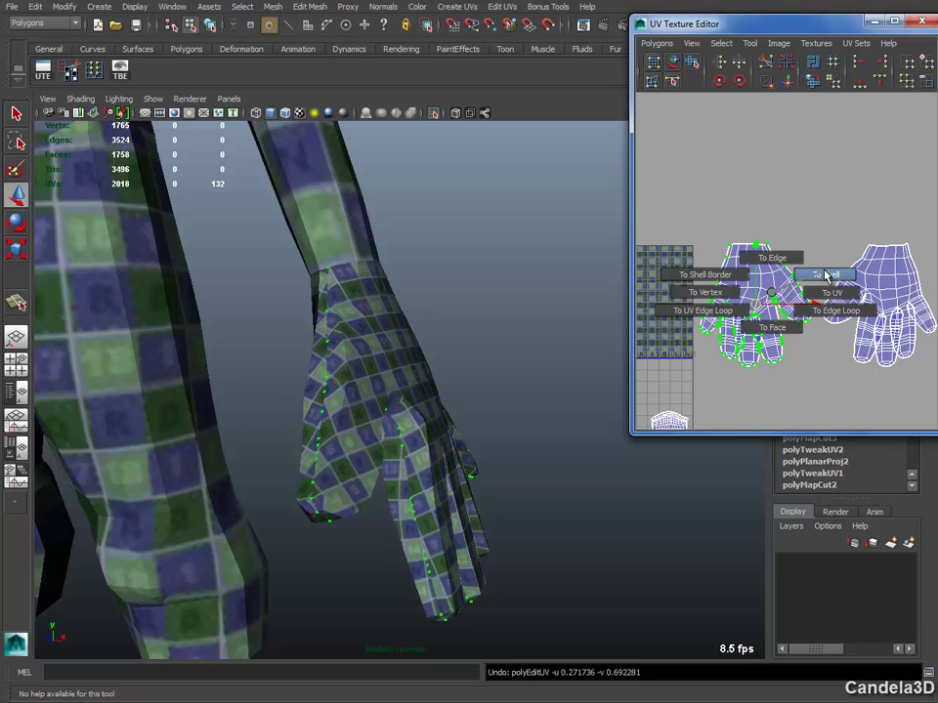
mouse_move(755, 309)
mouse_down()
mouse_move(889, 175)
mouse_move(891, 185)
mouse_up()
alt+right_drag(891, 235, 888, 338)
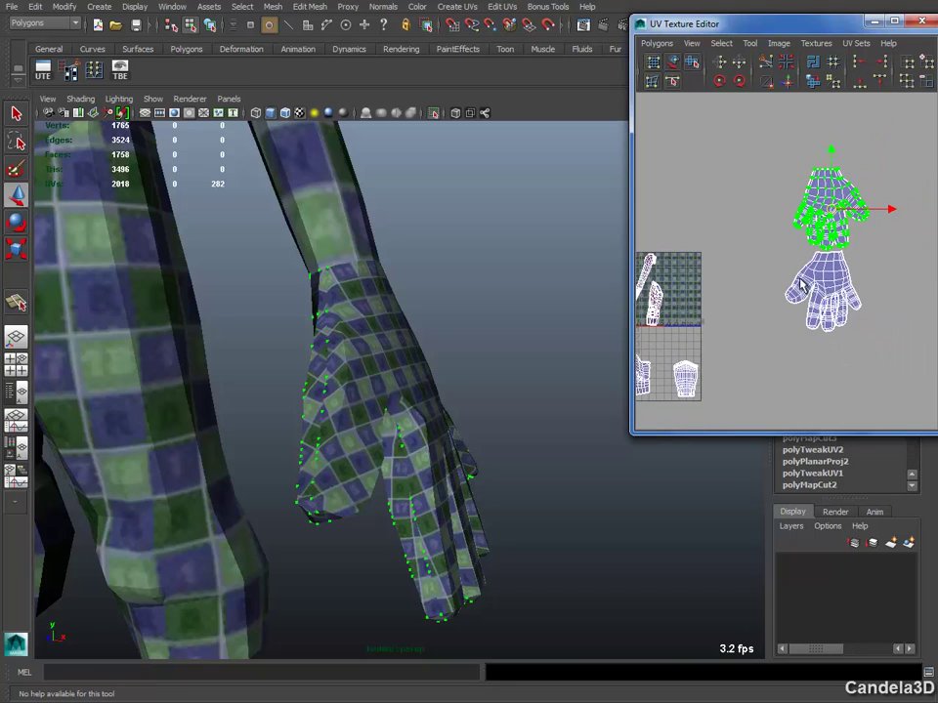
- Scale both hand UV shells down and move them just below the main texture tile
shift+drag(772, 244, 869, 332)
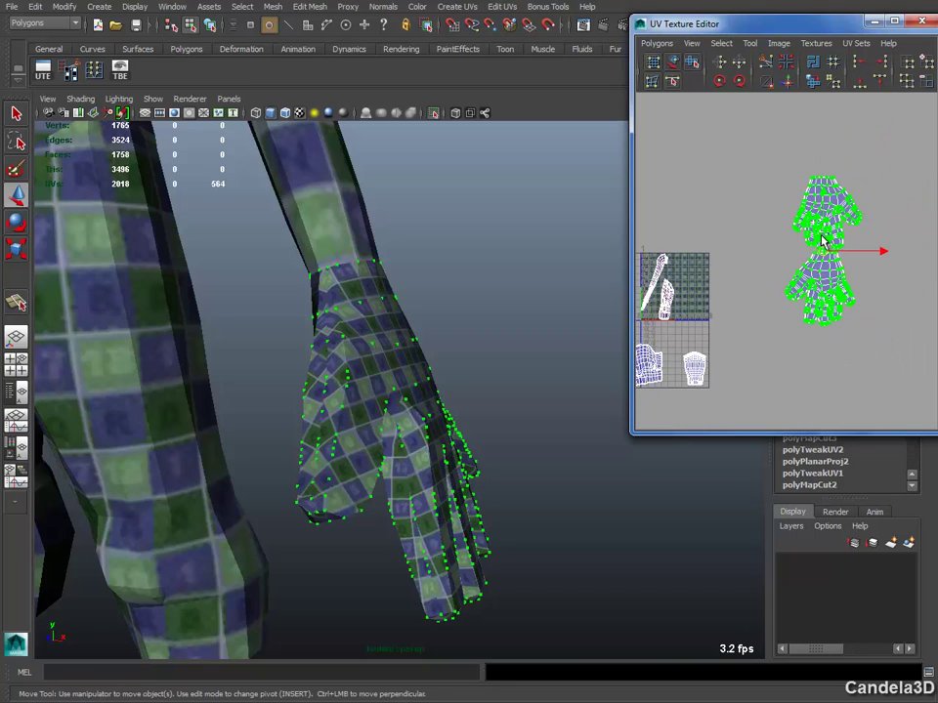
key(r)
drag(823, 254, 781, 256)
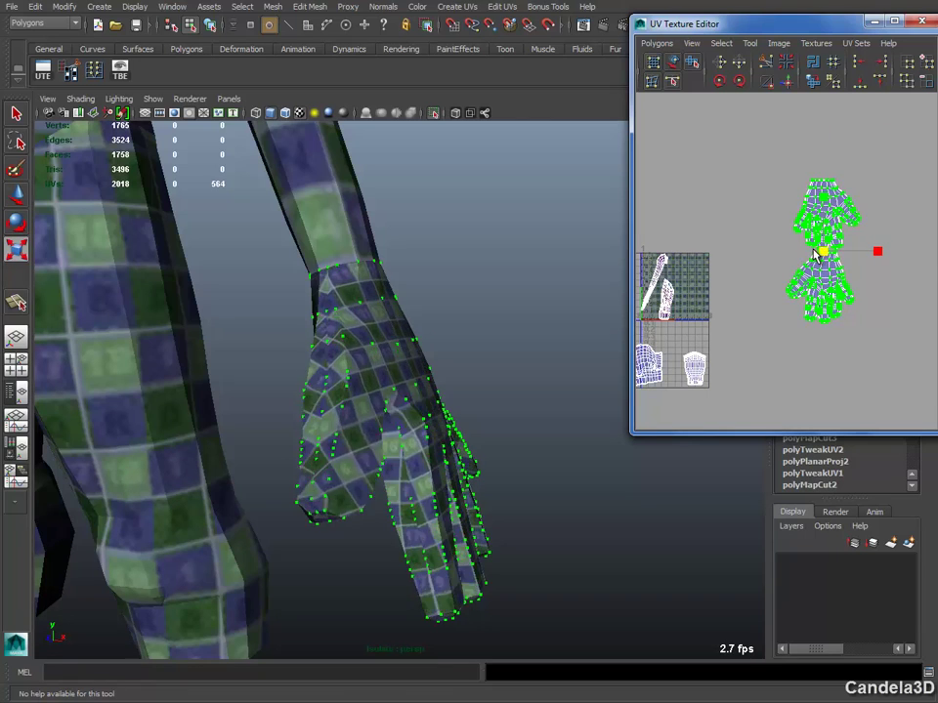
key(w)
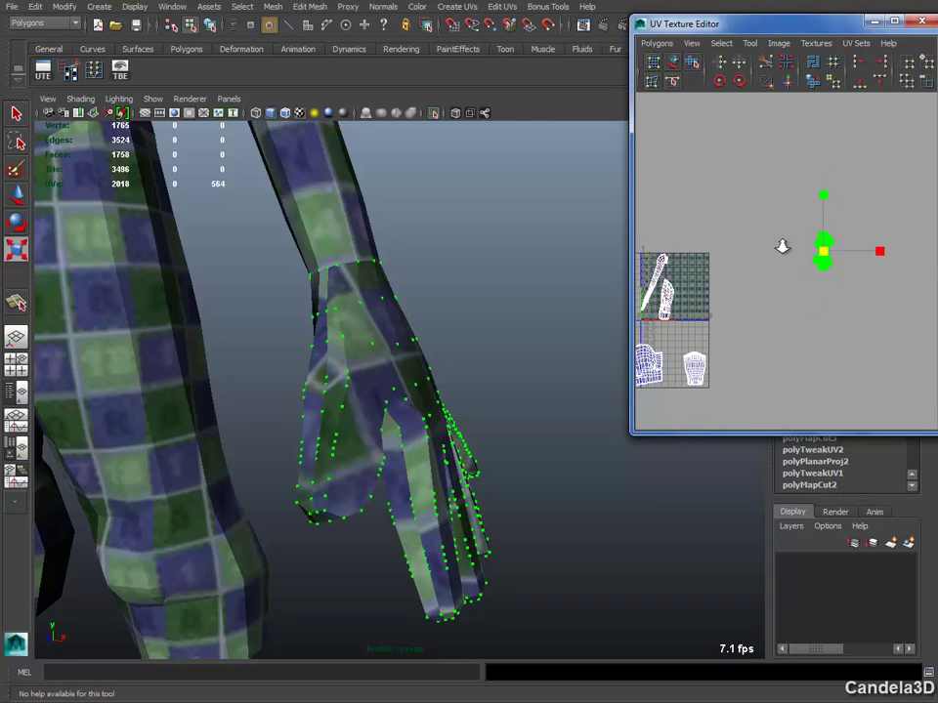
mouse_move(818, 258)
mouse_down()
mouse_move(681, 335)
mouse_move(713, 387)
mouse_up()
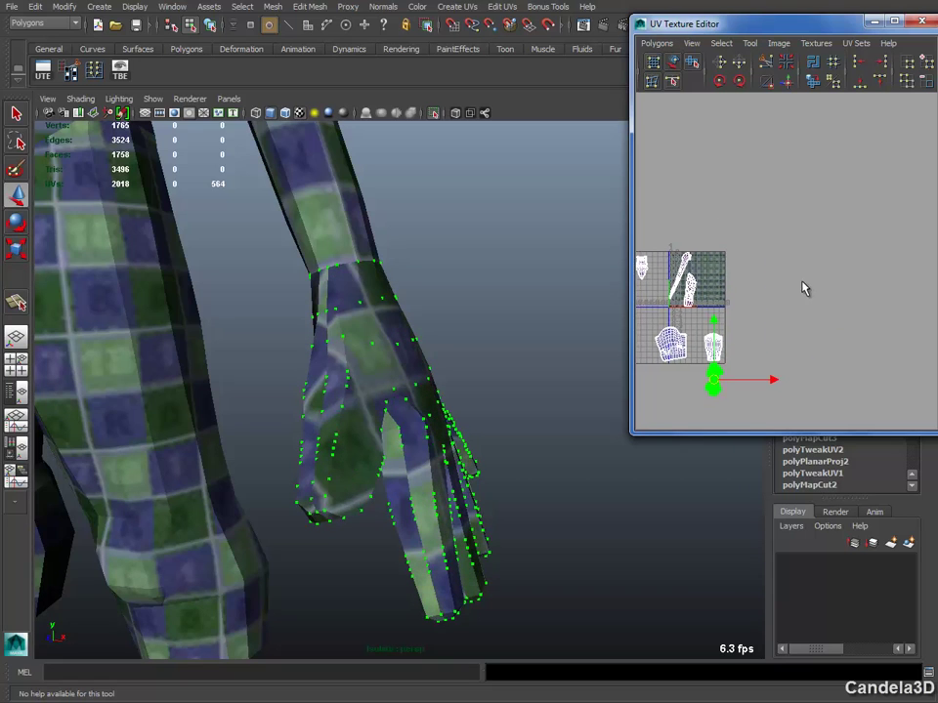
alt+middle_drag(802, 287, 923, 316)
scroll(846, 339, up, 3)
scroll(815, 311, up, 3)
alt+middle_drag(815, 310, 797, 291)
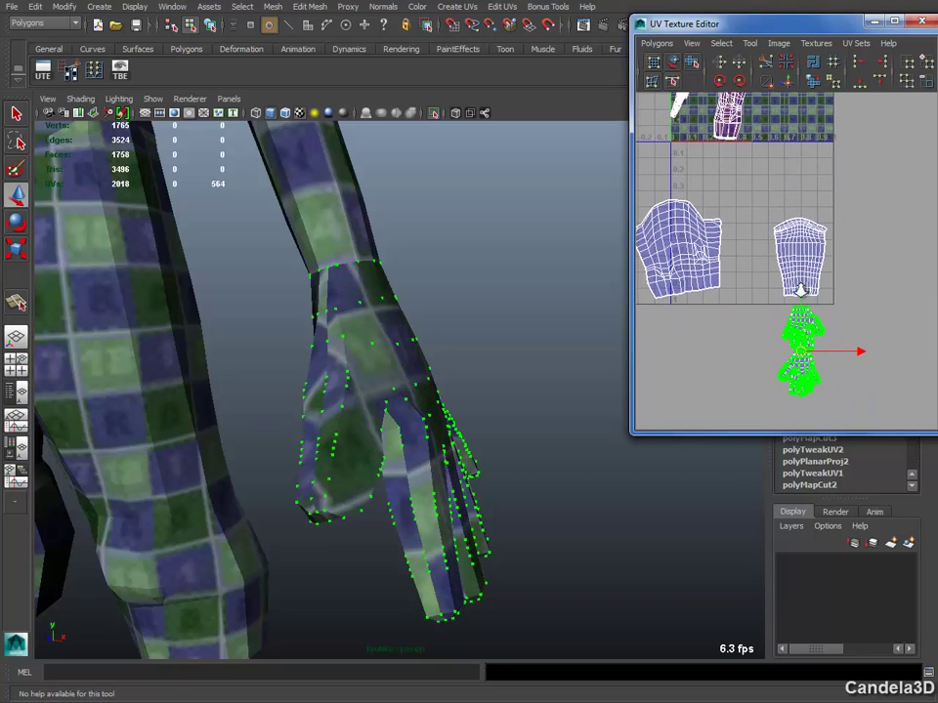
scroll(740, 293, down, 2)
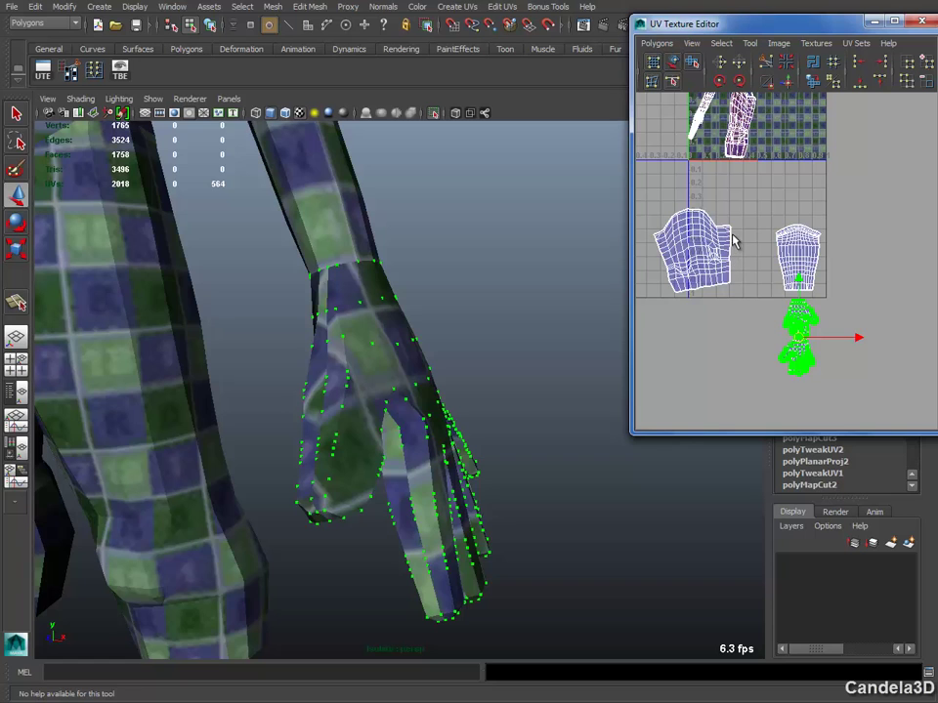
- Select the large body UV shell and inspect the whole body from a three-quarter view
drag(636, 329, 742, 200)
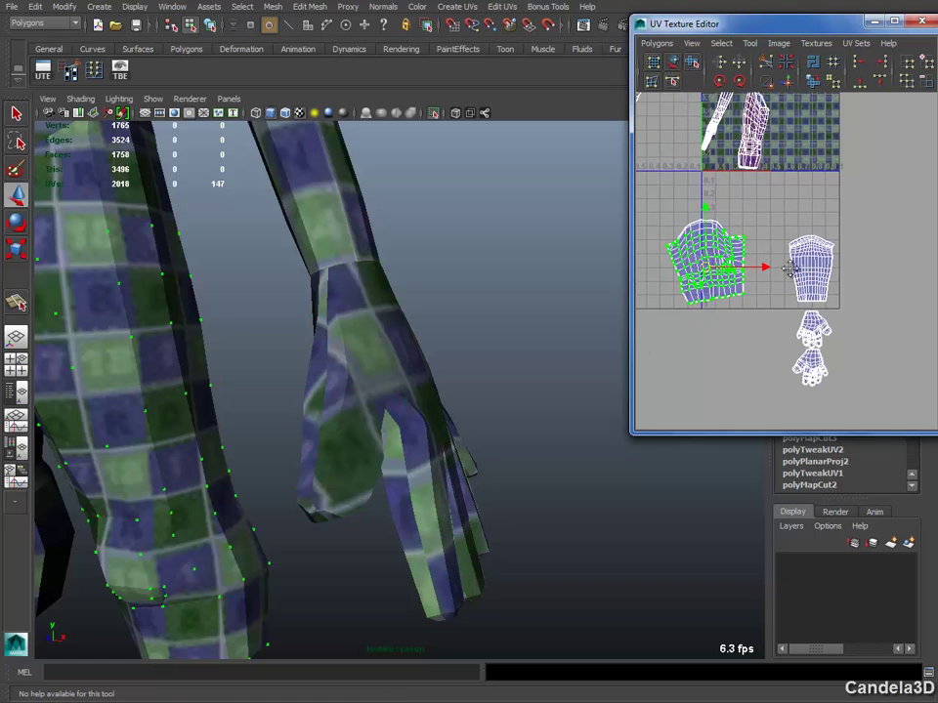
alt+middle_drag(743, 200, 811, 254)
mouse_move(485, 278)
alt+right_down()
mouse_move(546, 289)
mouse_move(397, 273)
alt+right_up()
mouse_move(397, 273)
alt+mouse_down()
mouse_move(448, 262)
mouse_move(458, 339)
alt+mouse_up()
mouse_move(458, 338)
alt+right_down()
mouse_move(376, 312)
mouse_move(434, 335)
alt+right_up()
mouse_move(434, 335)
alt+mouse_down()
mouse_move(324, 346)
mouse_move(377, 360)
mouse_move(362, 342)
alt+mouse_up()
alt+right_drag(361, 342, 430, 422)
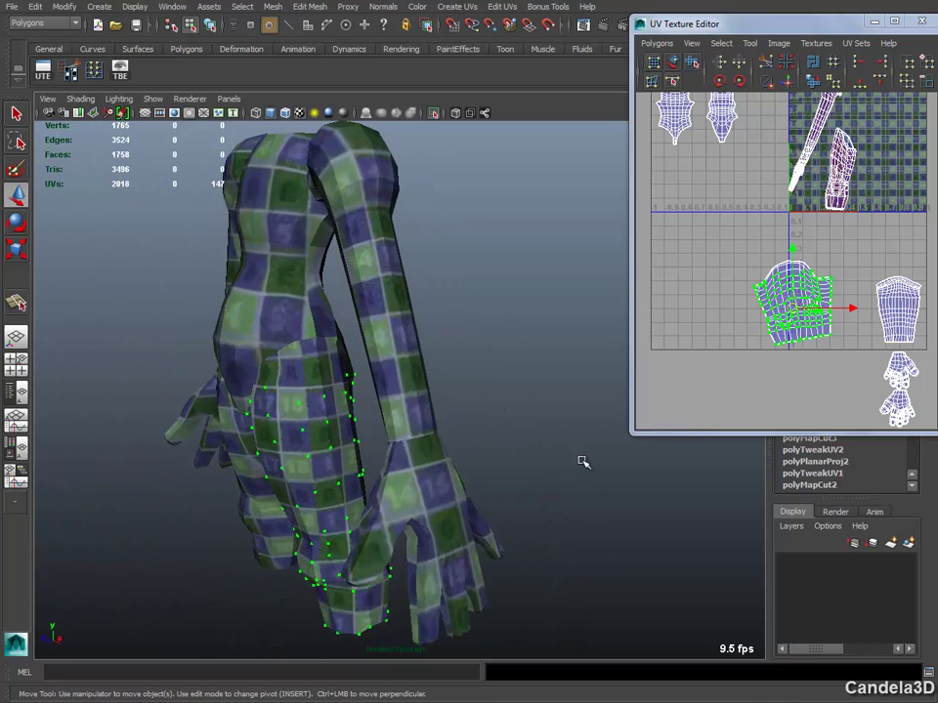